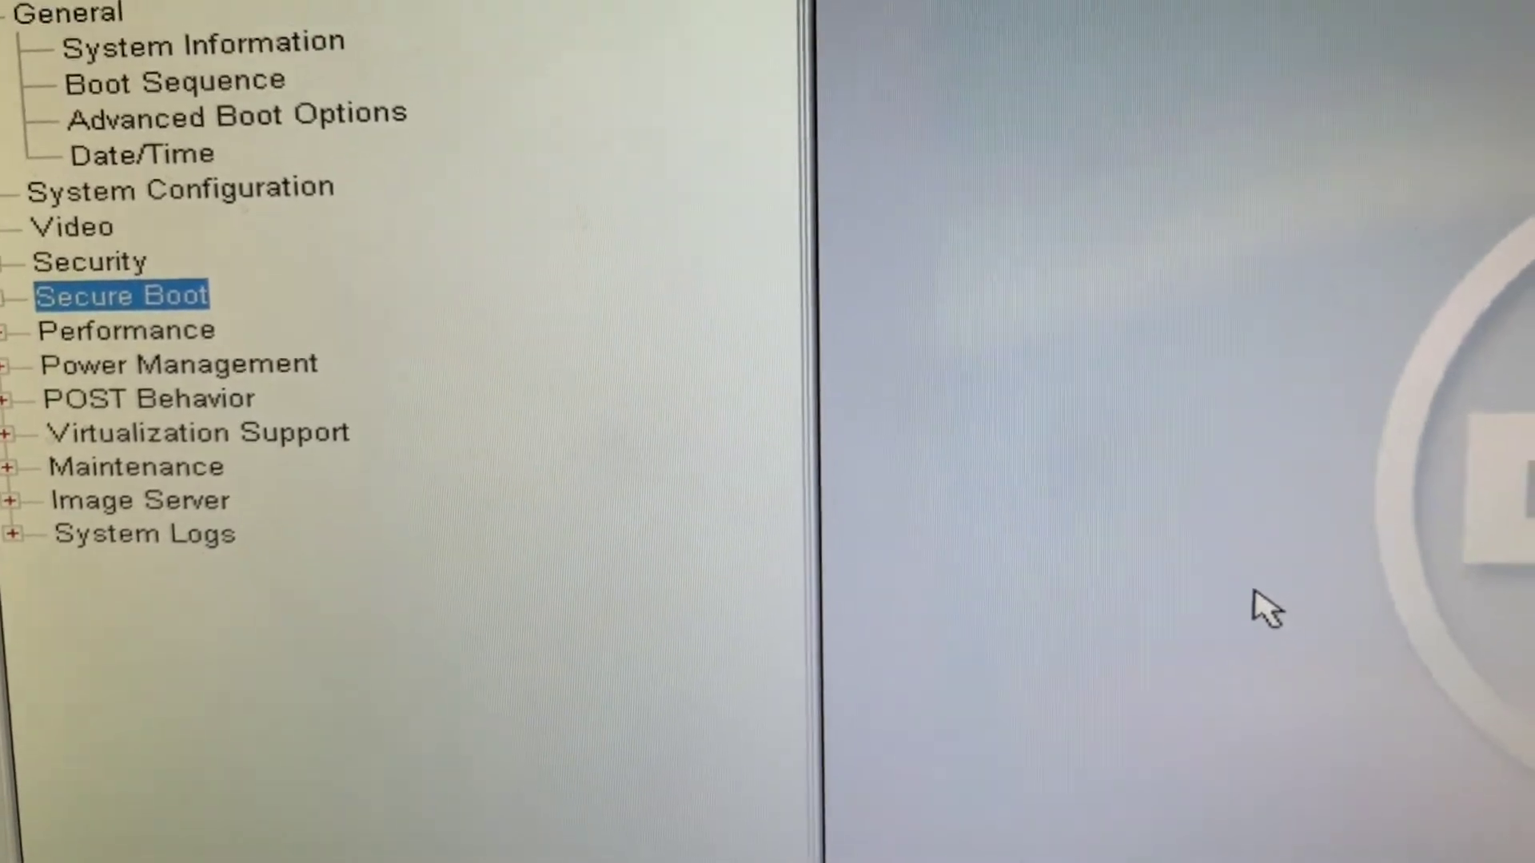
Inspect Secure Boot Enable and Advanced Boot Options, then look through Power Management and Expert Key Management
key(Return)
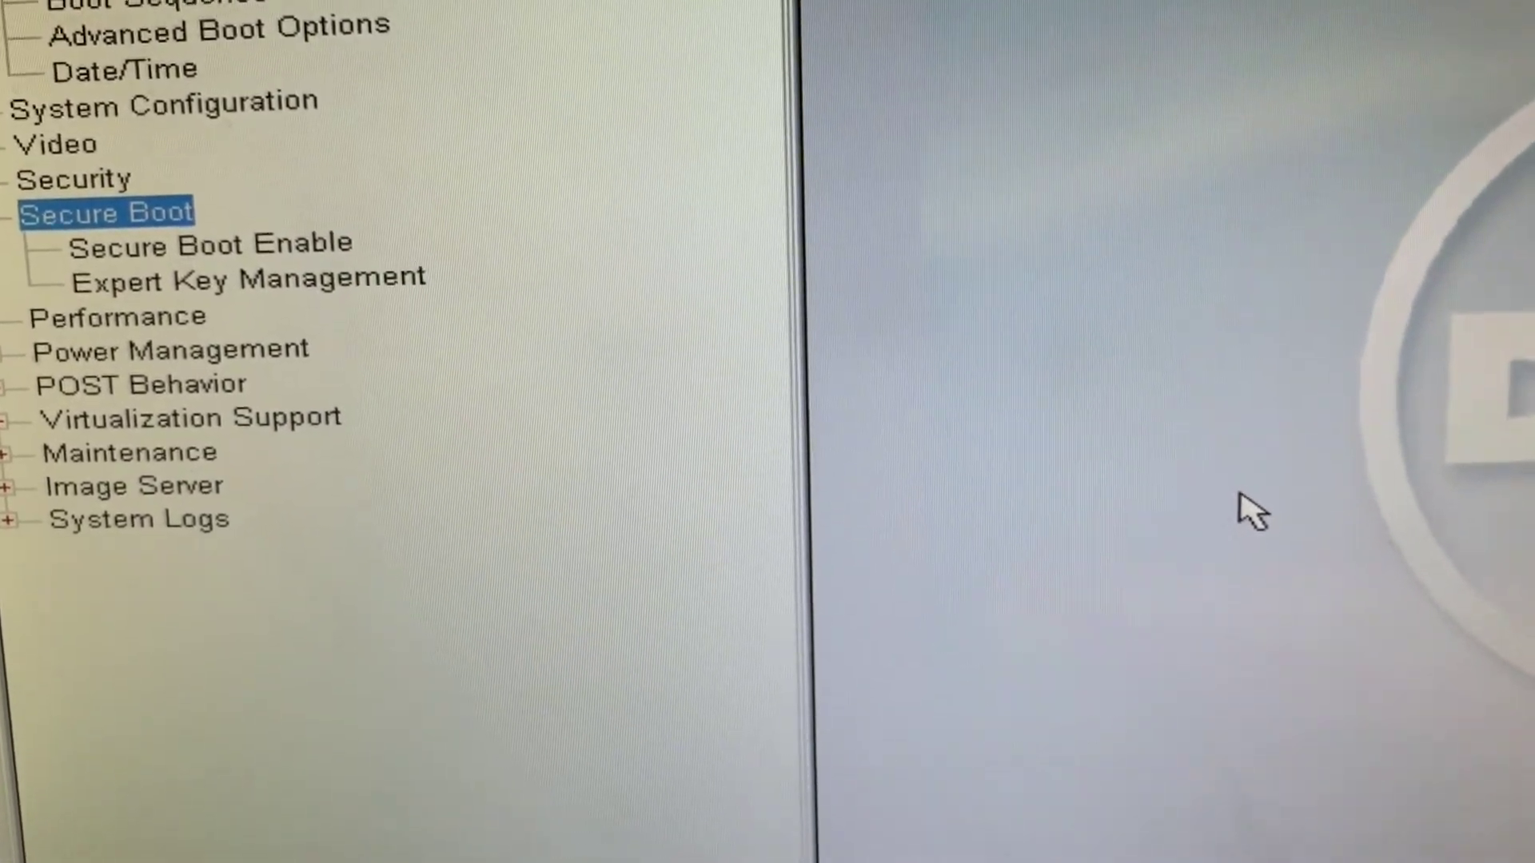
key(Down)
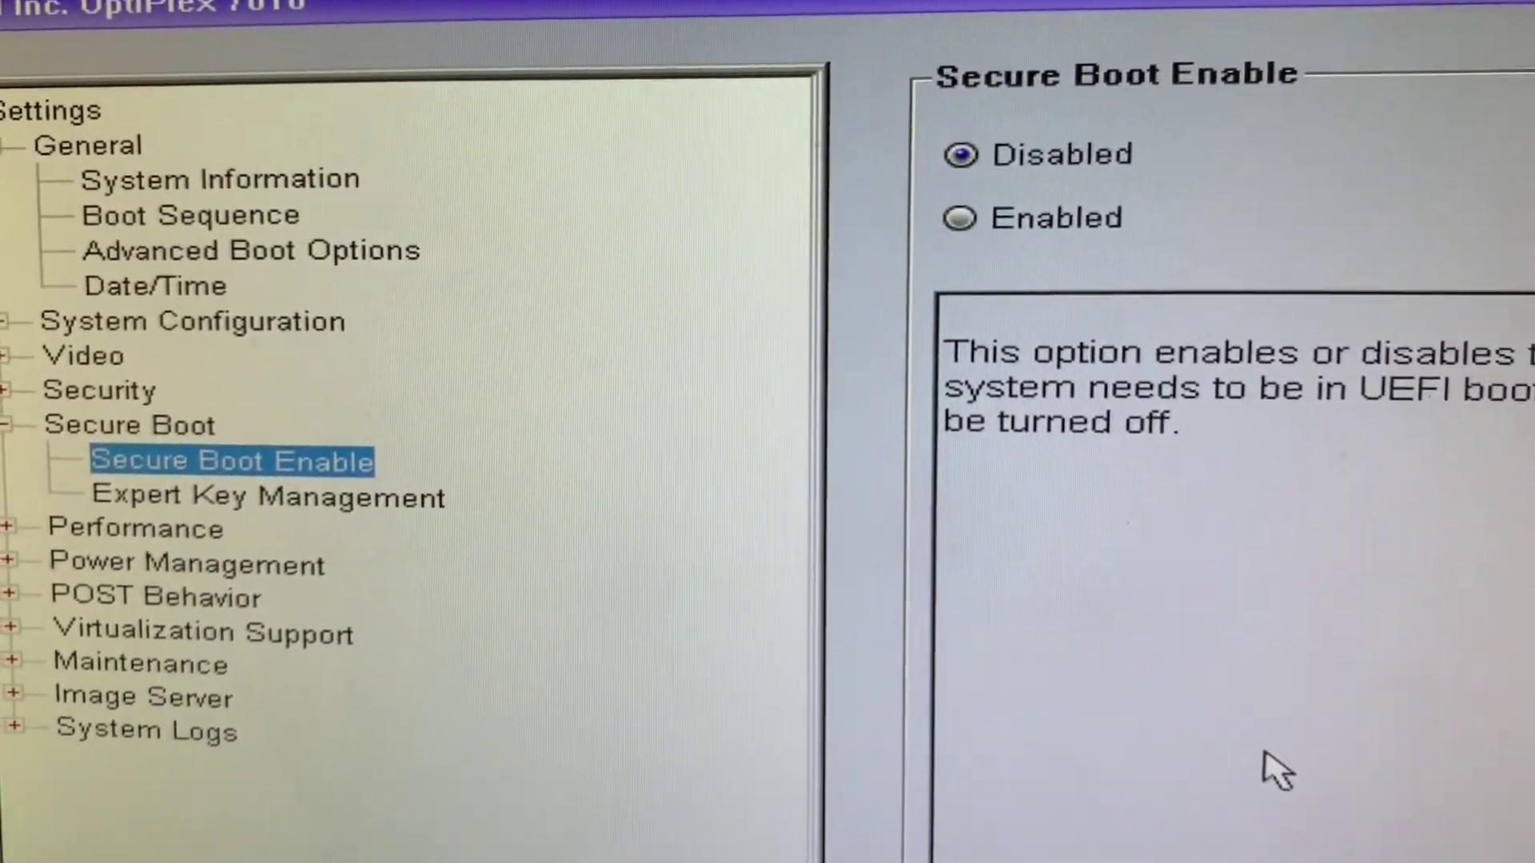
key(Up)
key(Up)
key(Up)
key(Up)
key(Up)
key(Up)
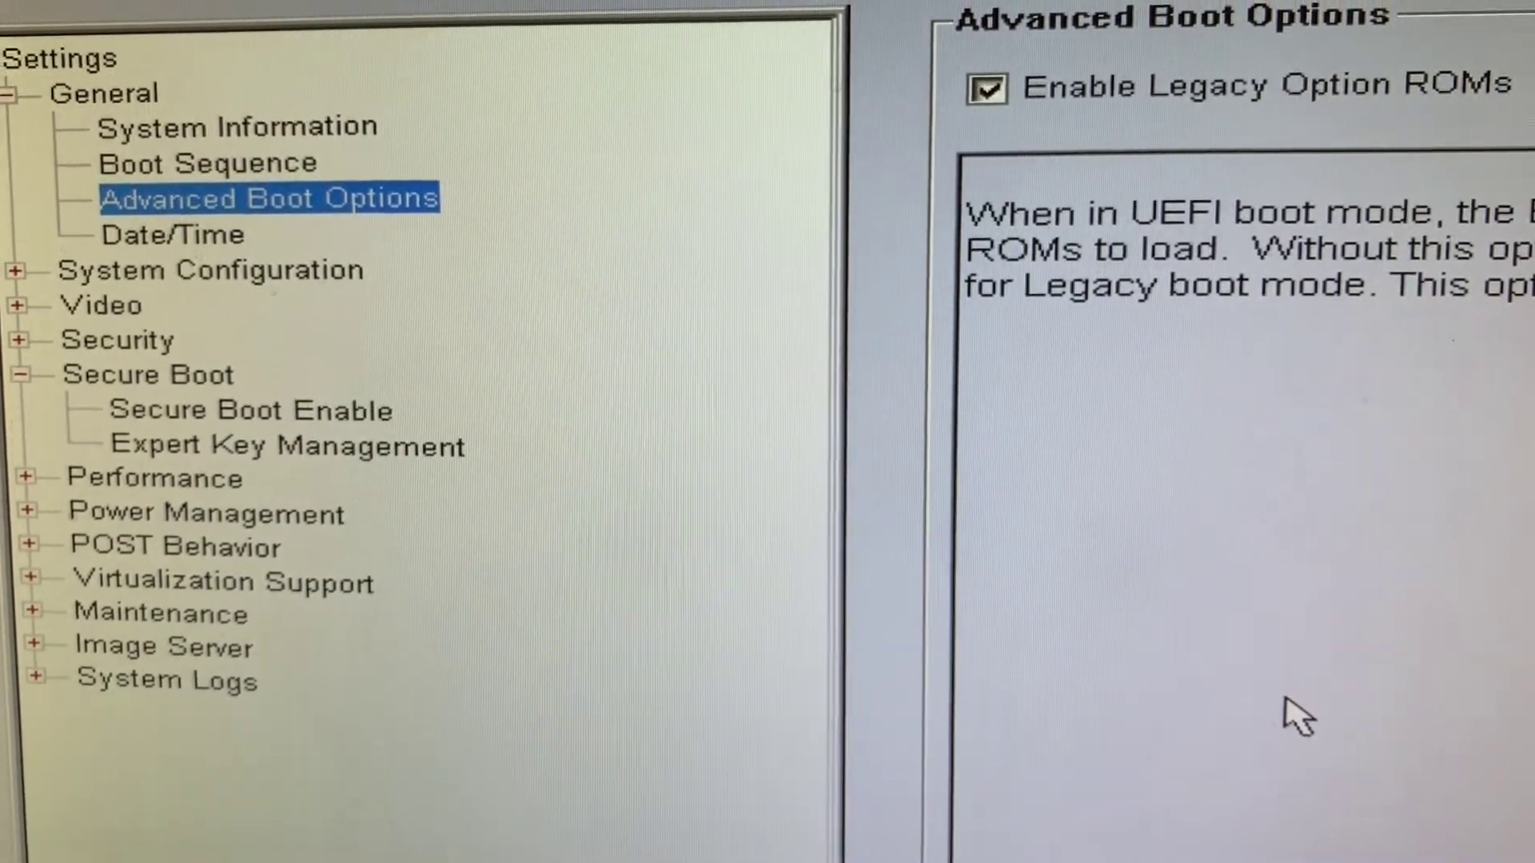
key(Down)
key(Down)
key(Down)
key(Down)
key(Down)
key(Down)
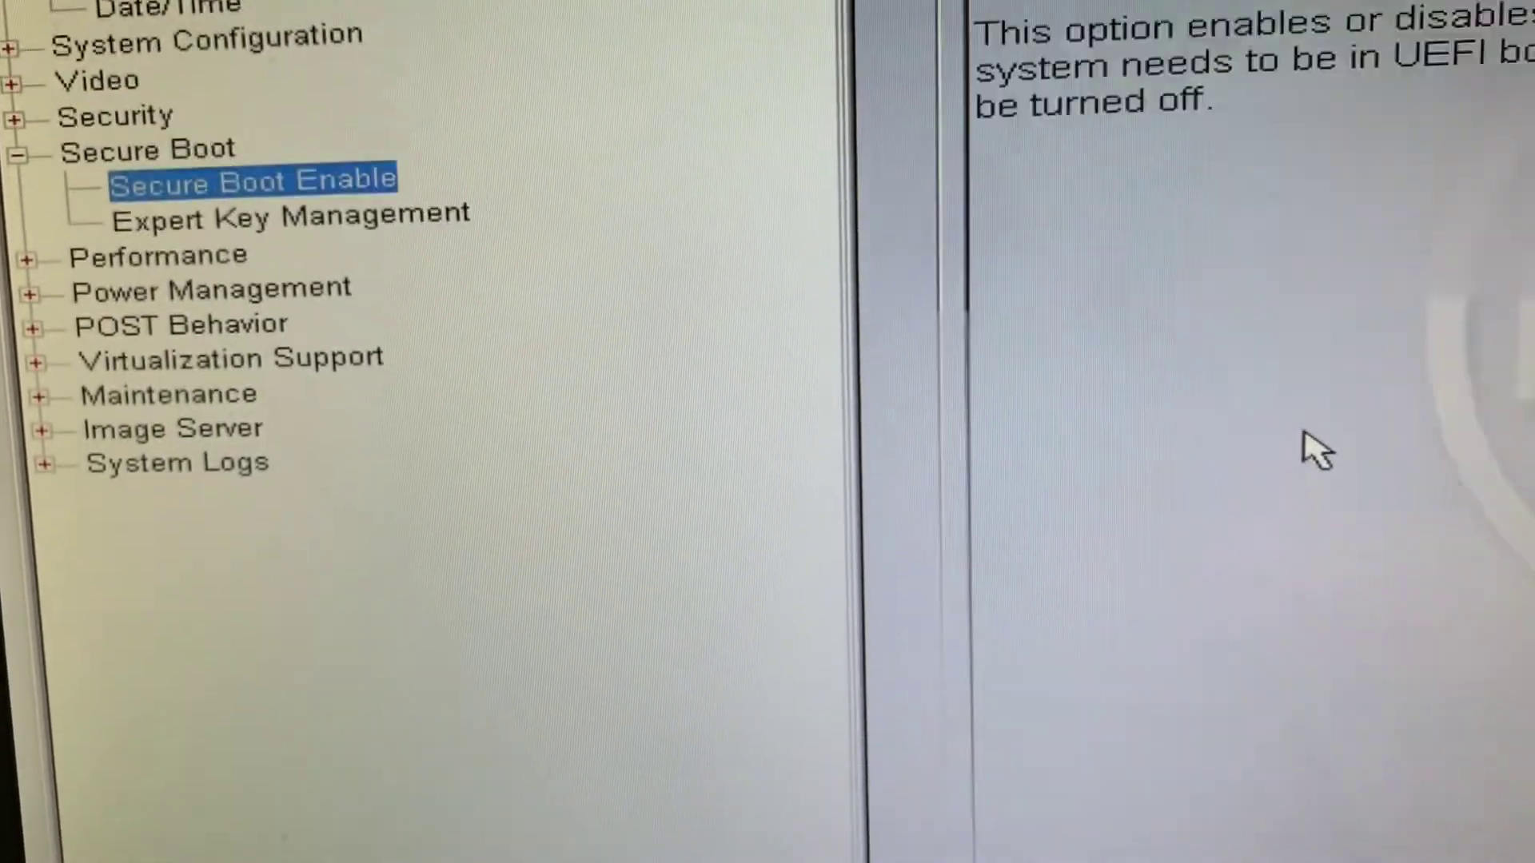
key(Down)
key(Down)
key(Down)
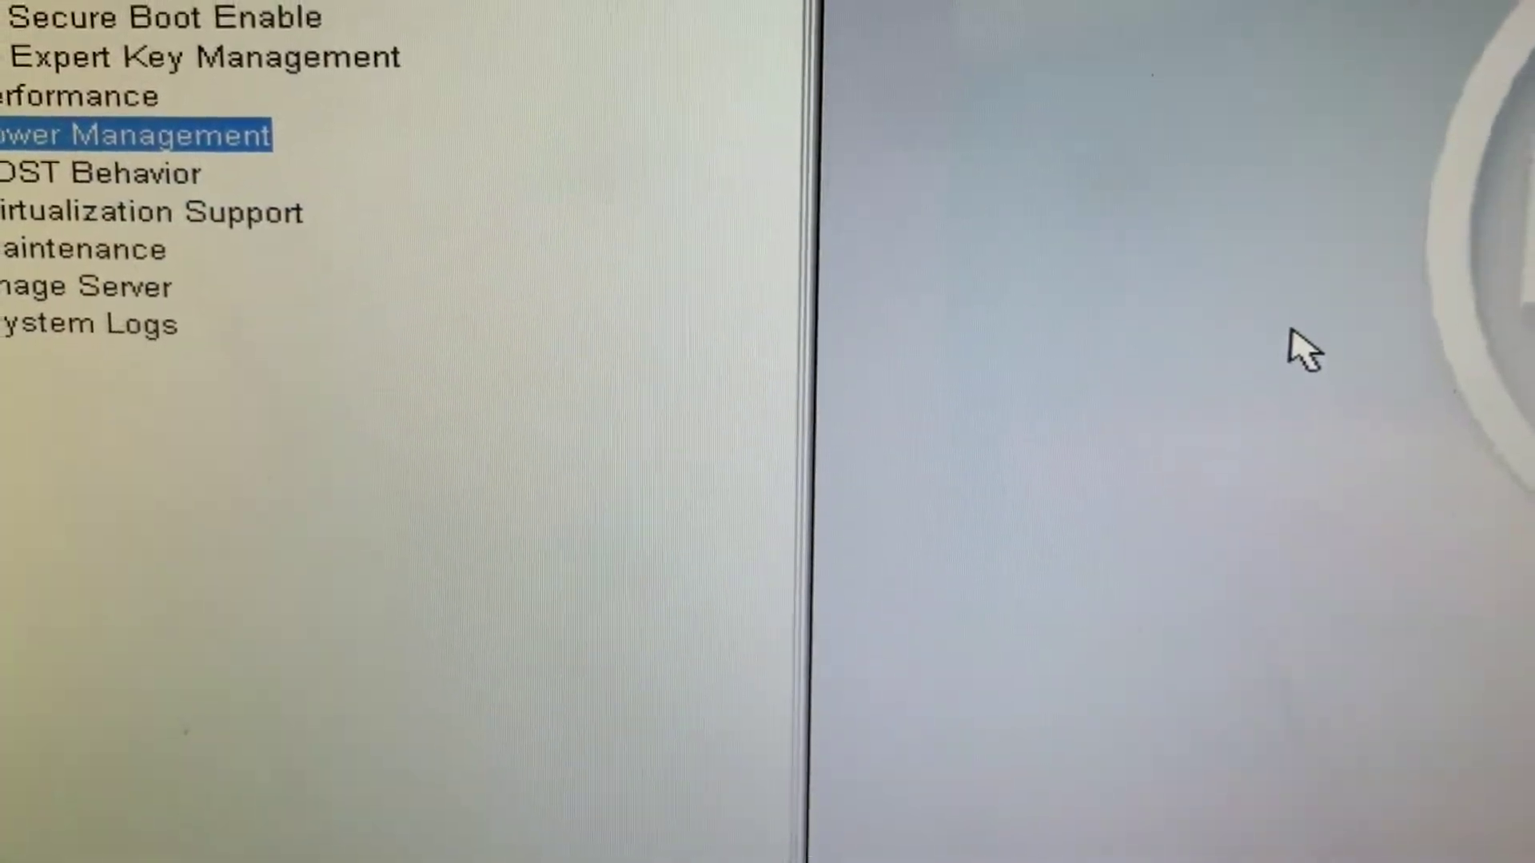
key(Up)
key(Up)
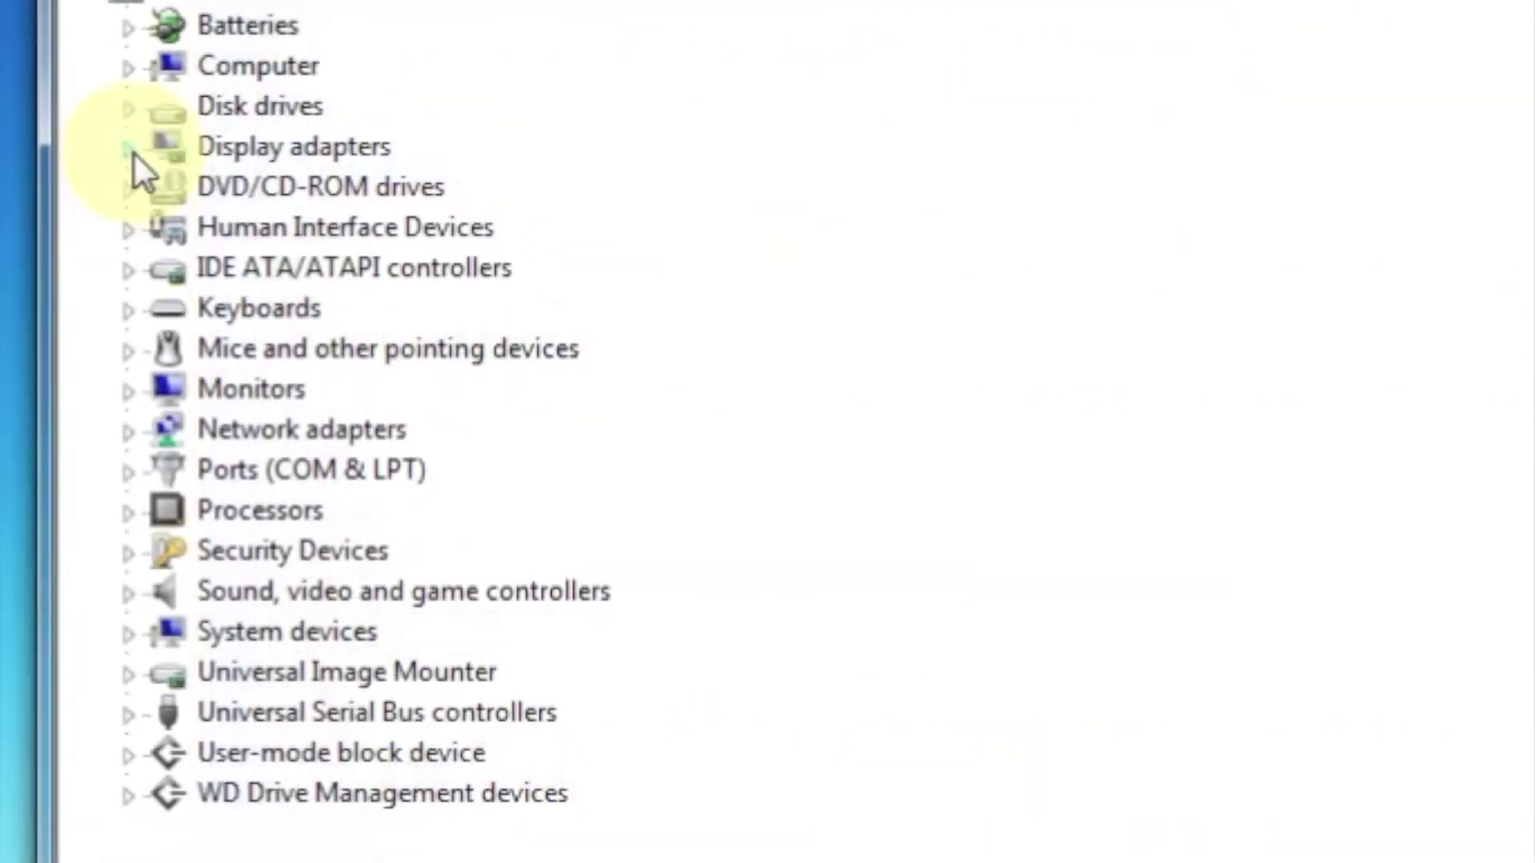
Expand Display adapters in Device Manager to show Intel HD Graphics 4000
click(131, 151)
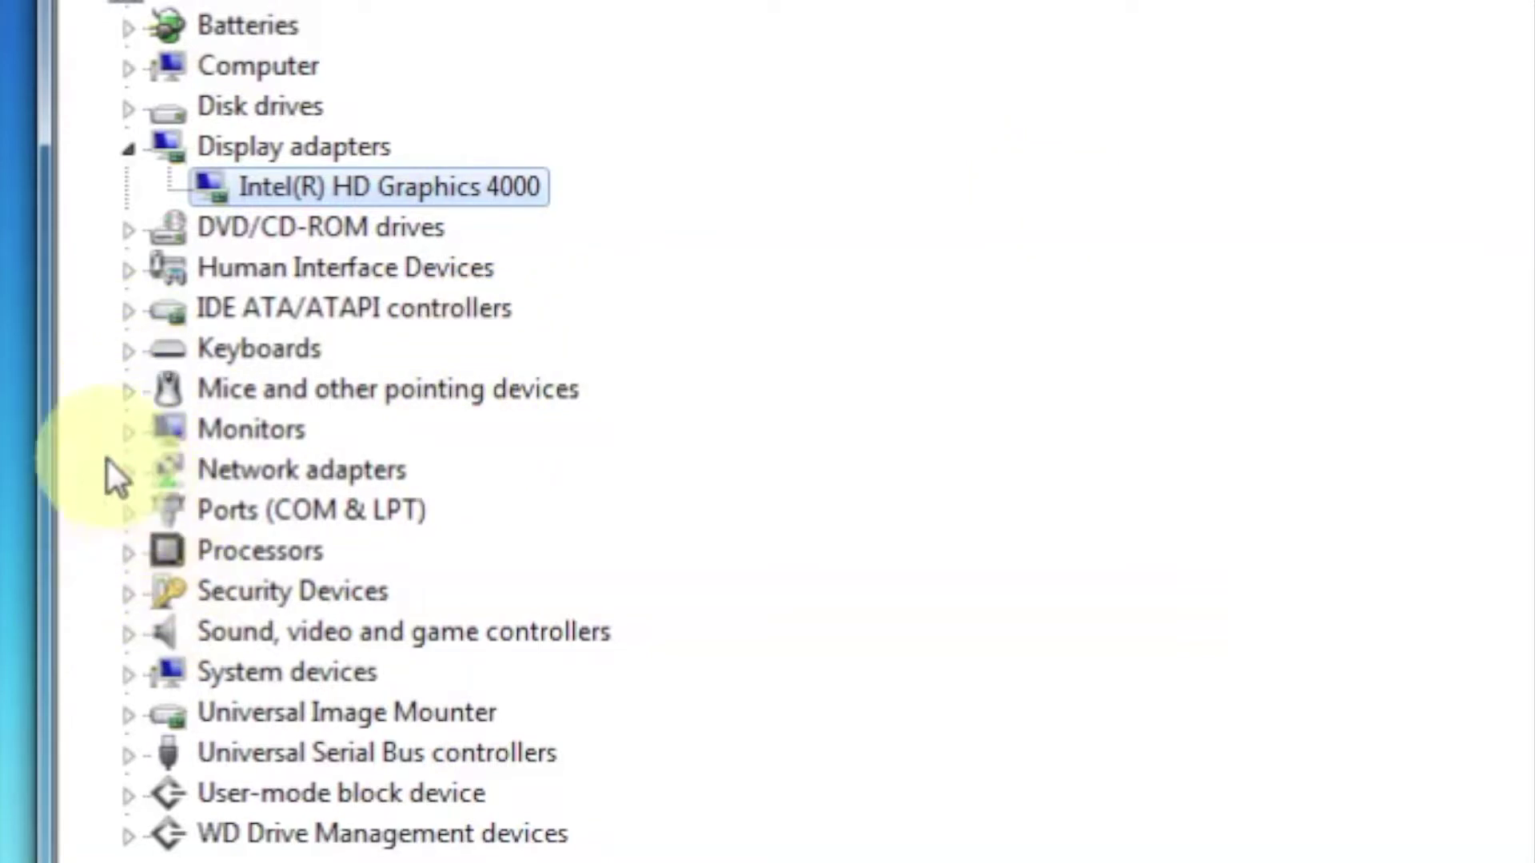
Reveal the Intel 82579LM network adapter, then open Realtek High Definition Audio's properties
click(128, 473)
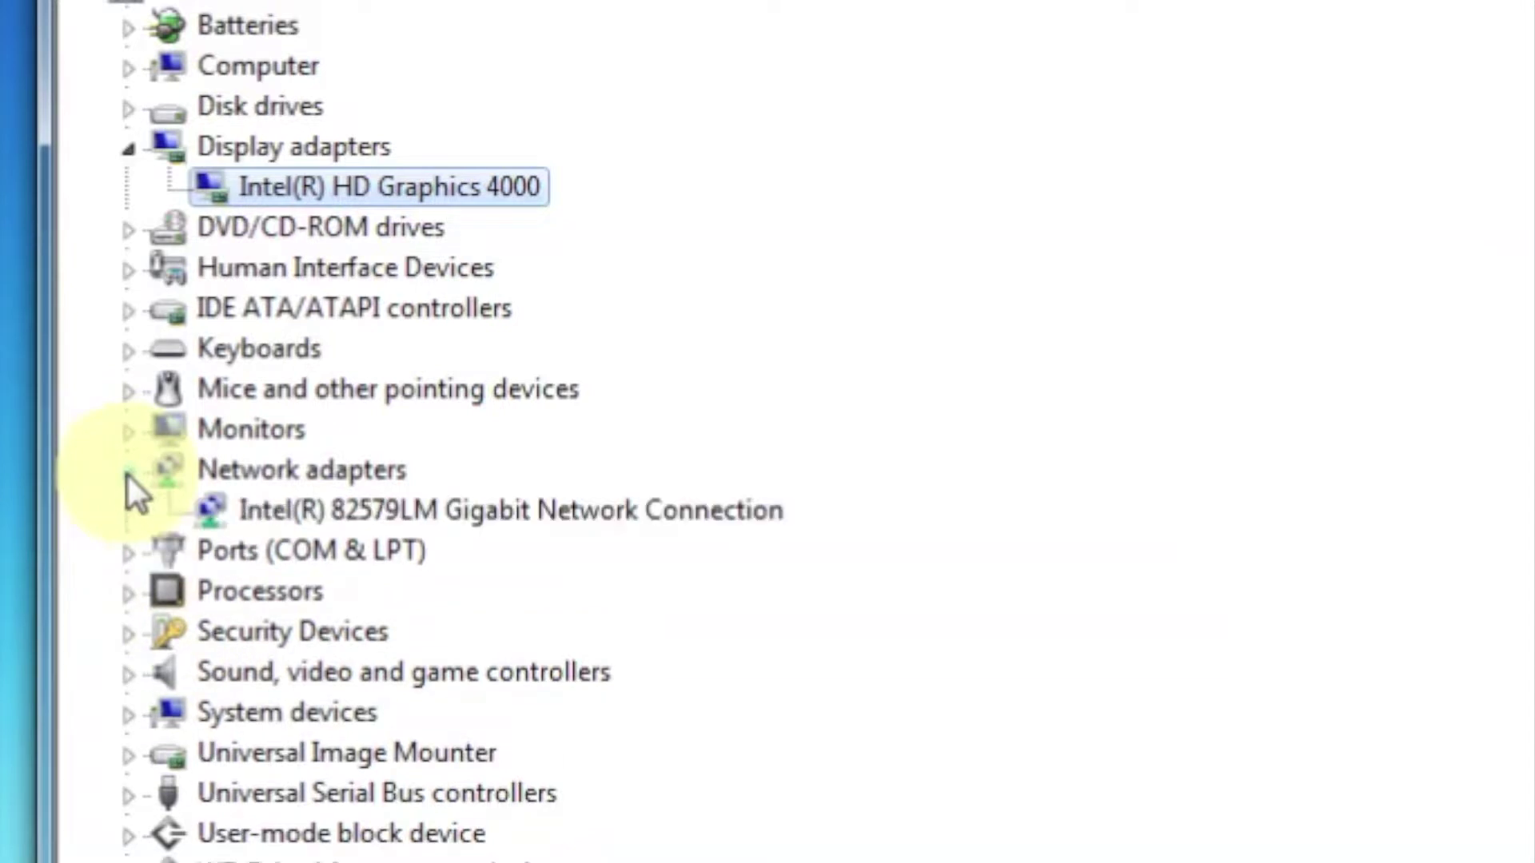
click(593, 510)
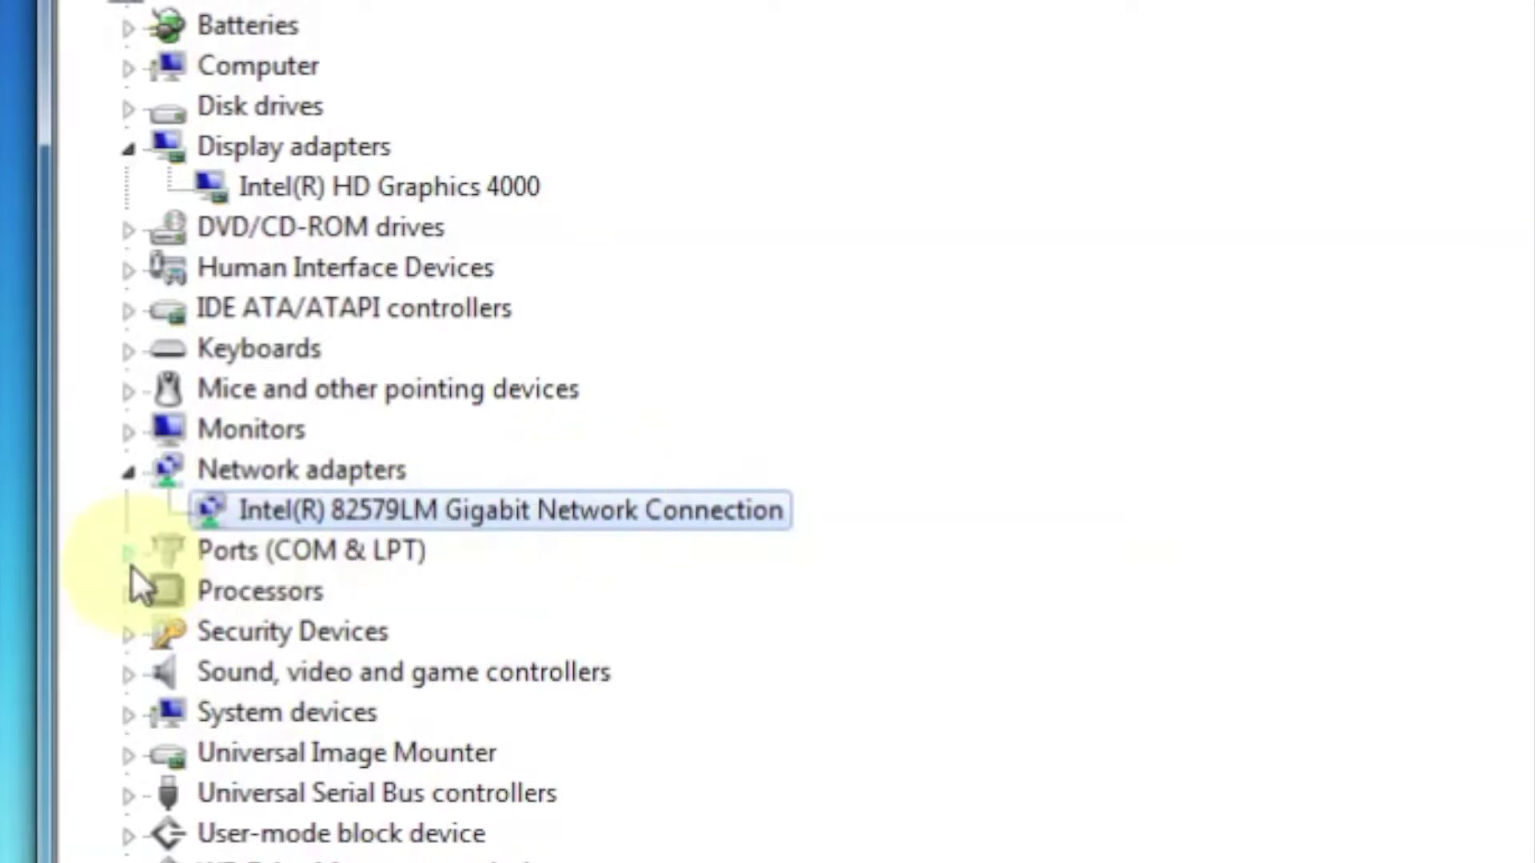
click(131, 677)
click(314, 799)
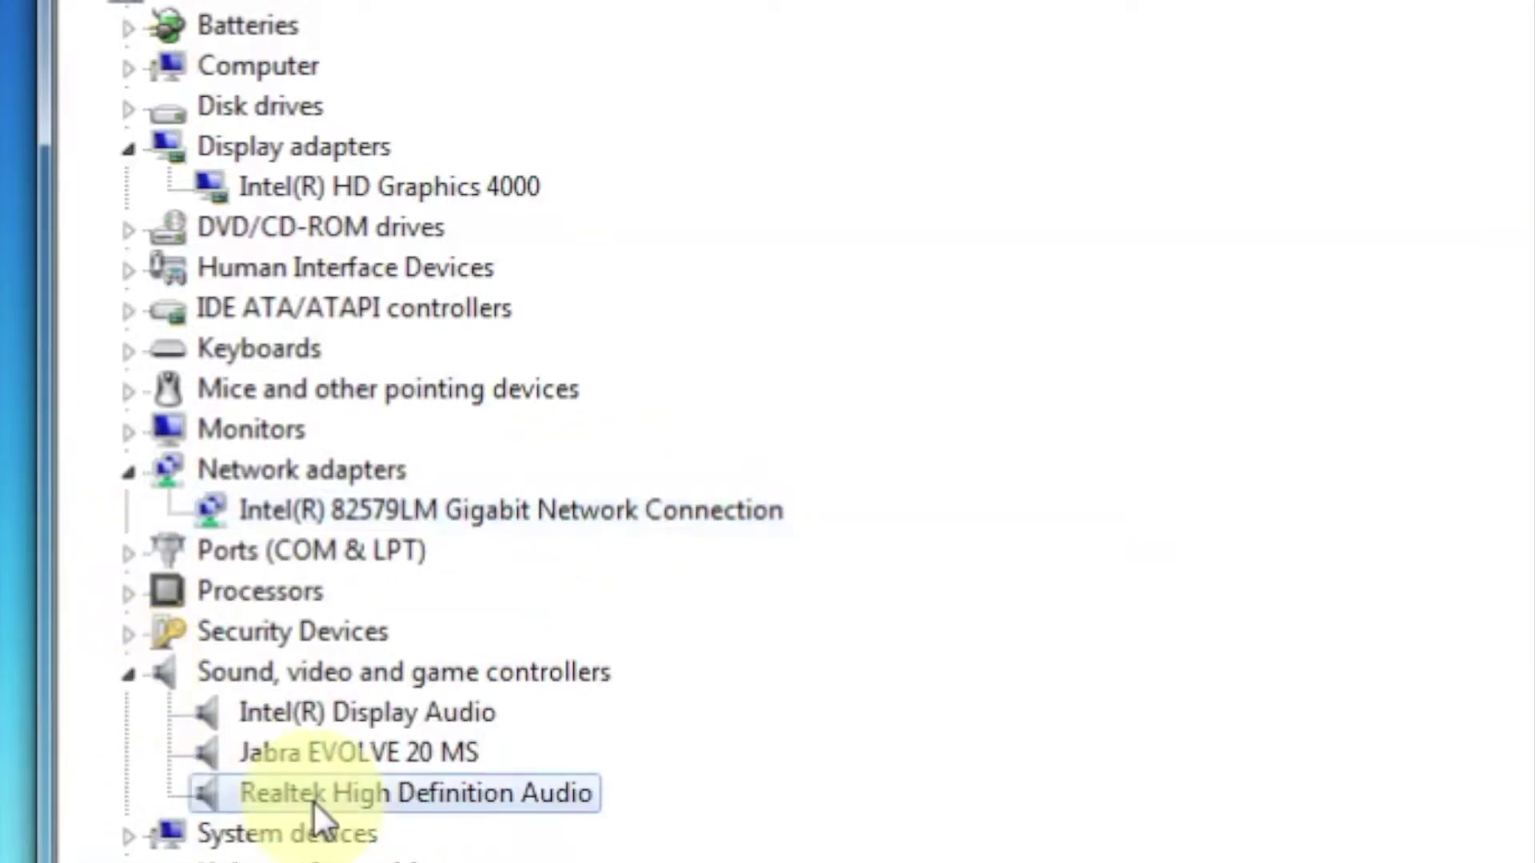
right_click(314, 800)
click(344, 862)
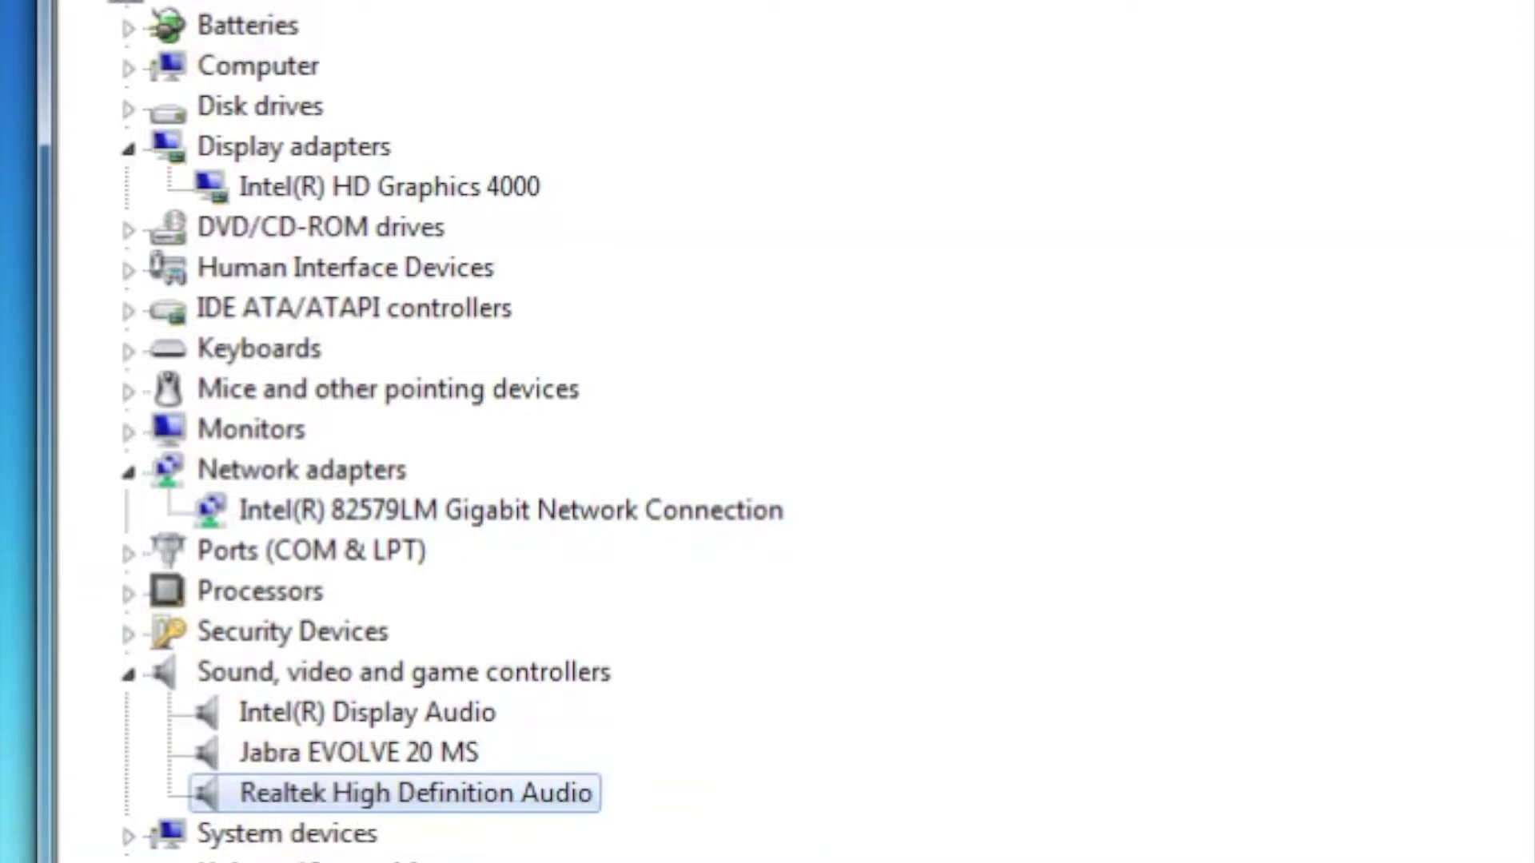
Read the Realtek codec's Hardware Ids (vendor 10EC, device 0269) and close its properties
click(755, 22)
click(776, 228)
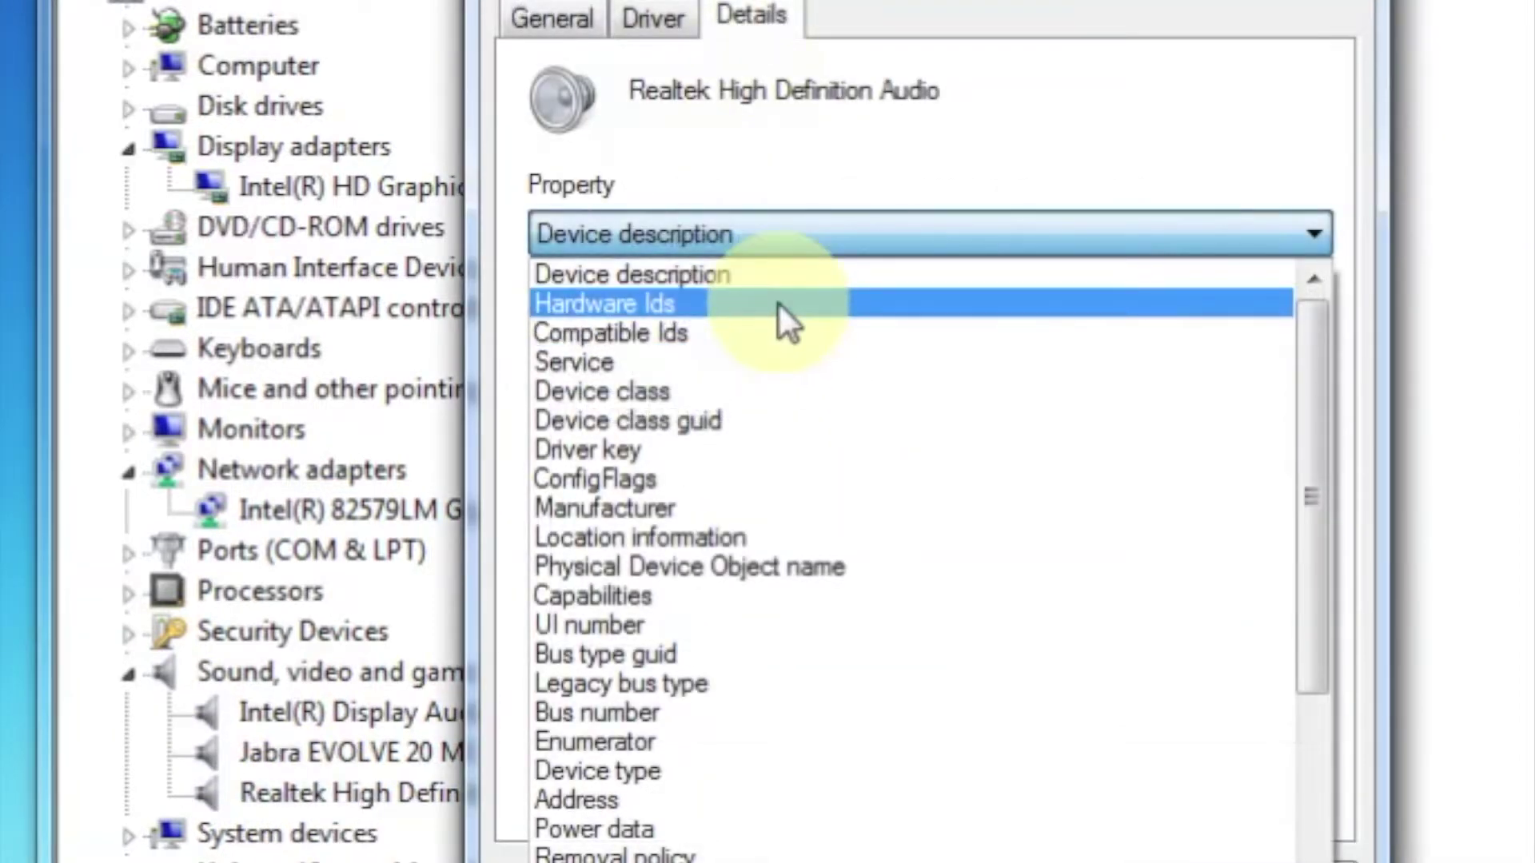
click(779, 306)
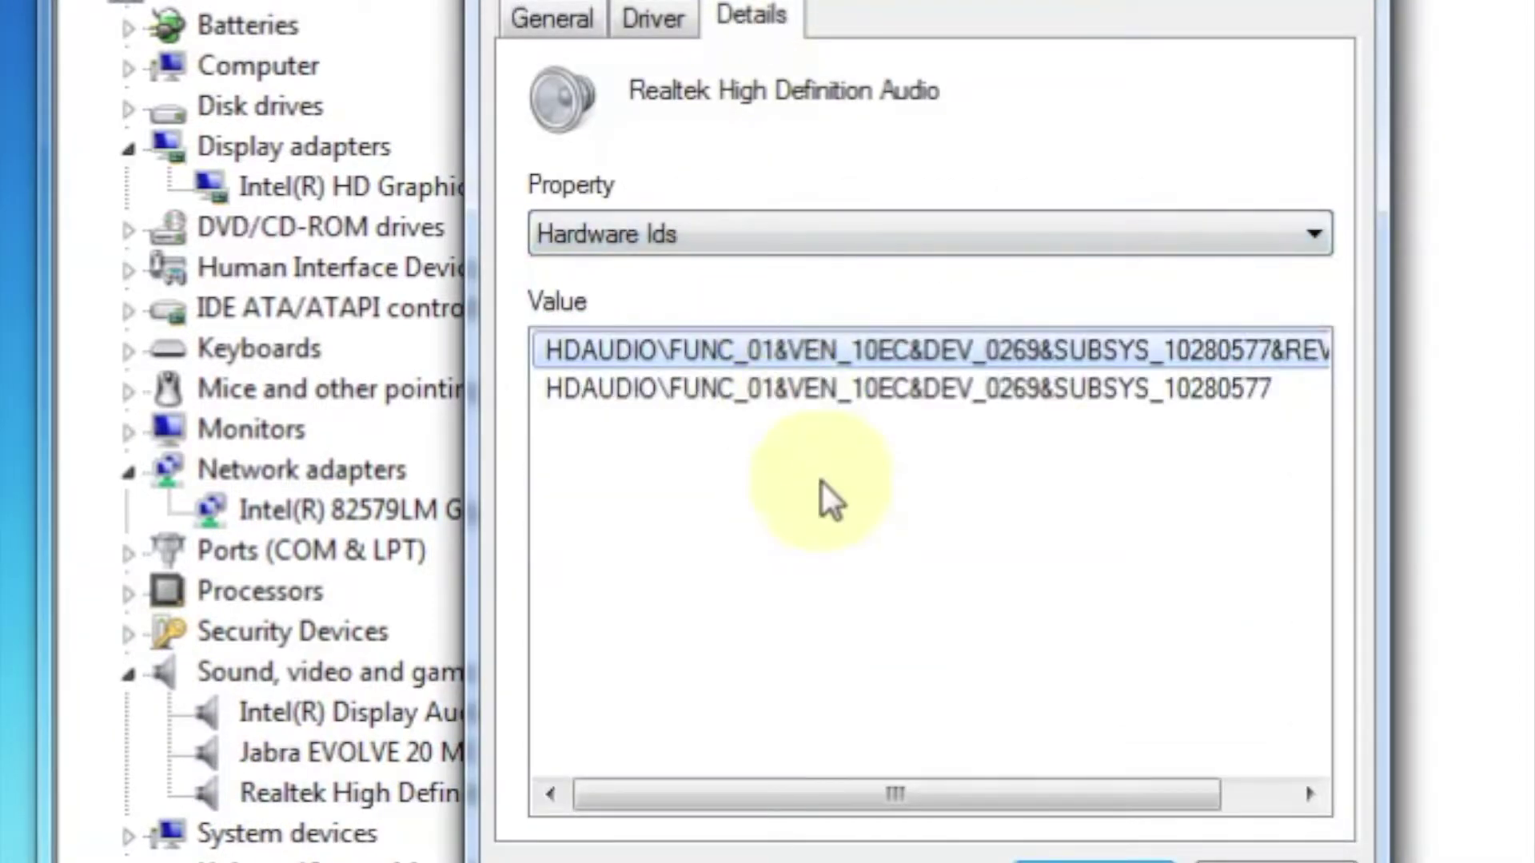
click(1017, 361)
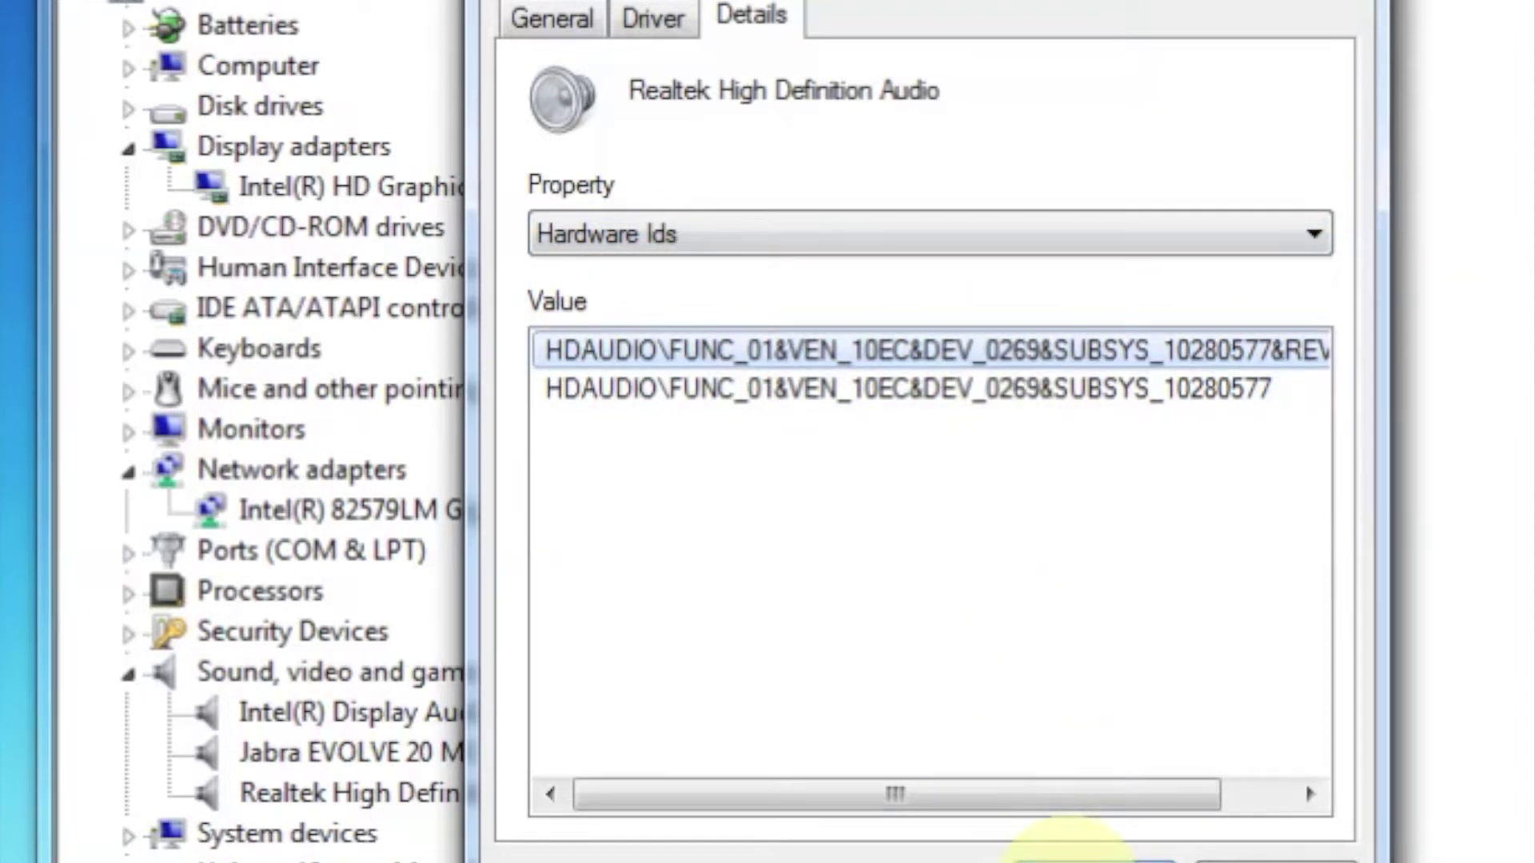
click(1047, 859)
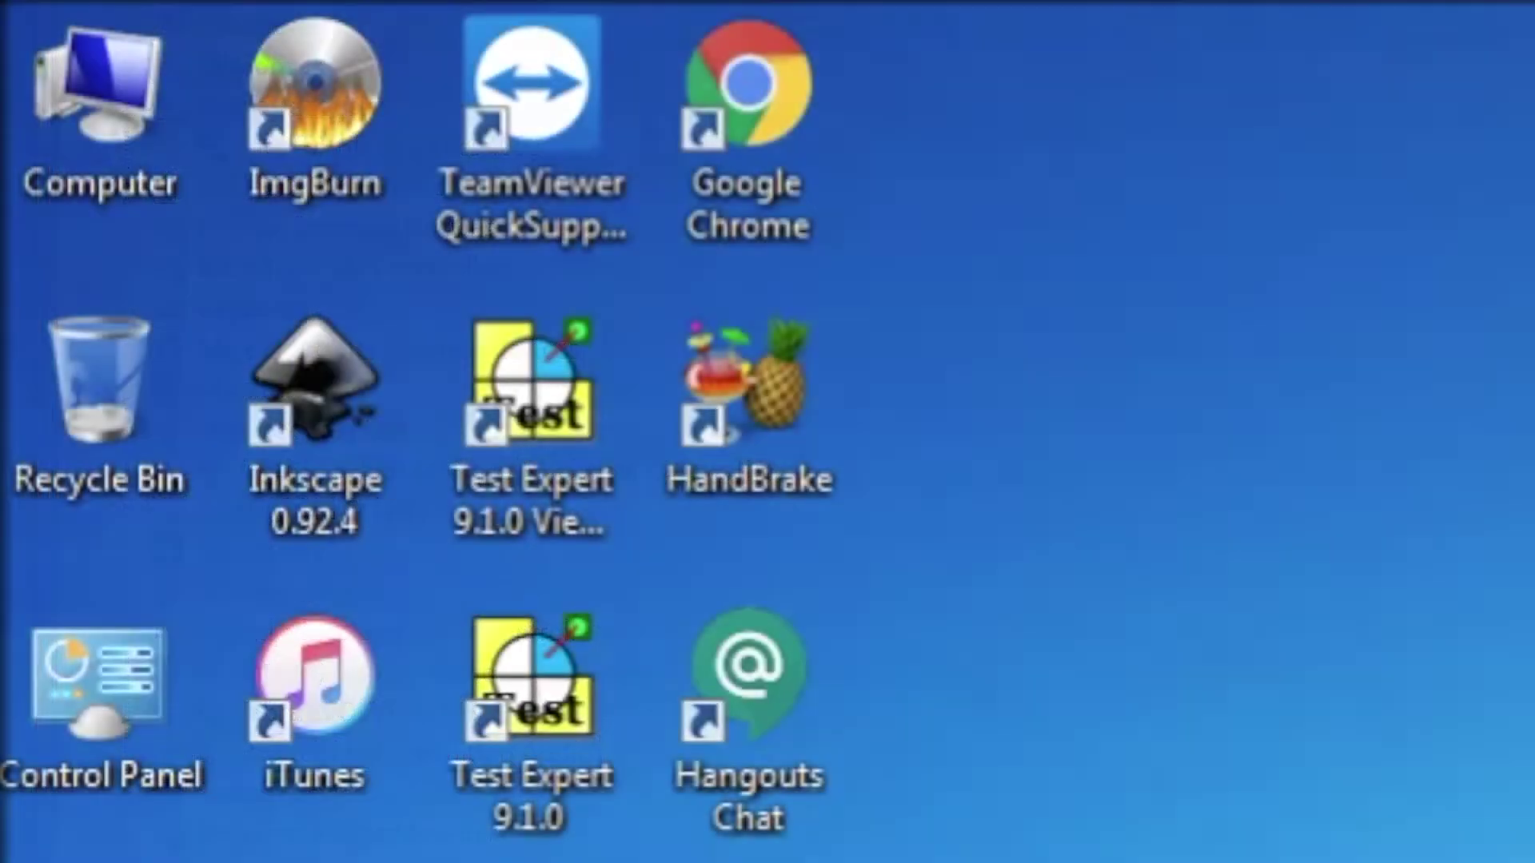
key(super+e)
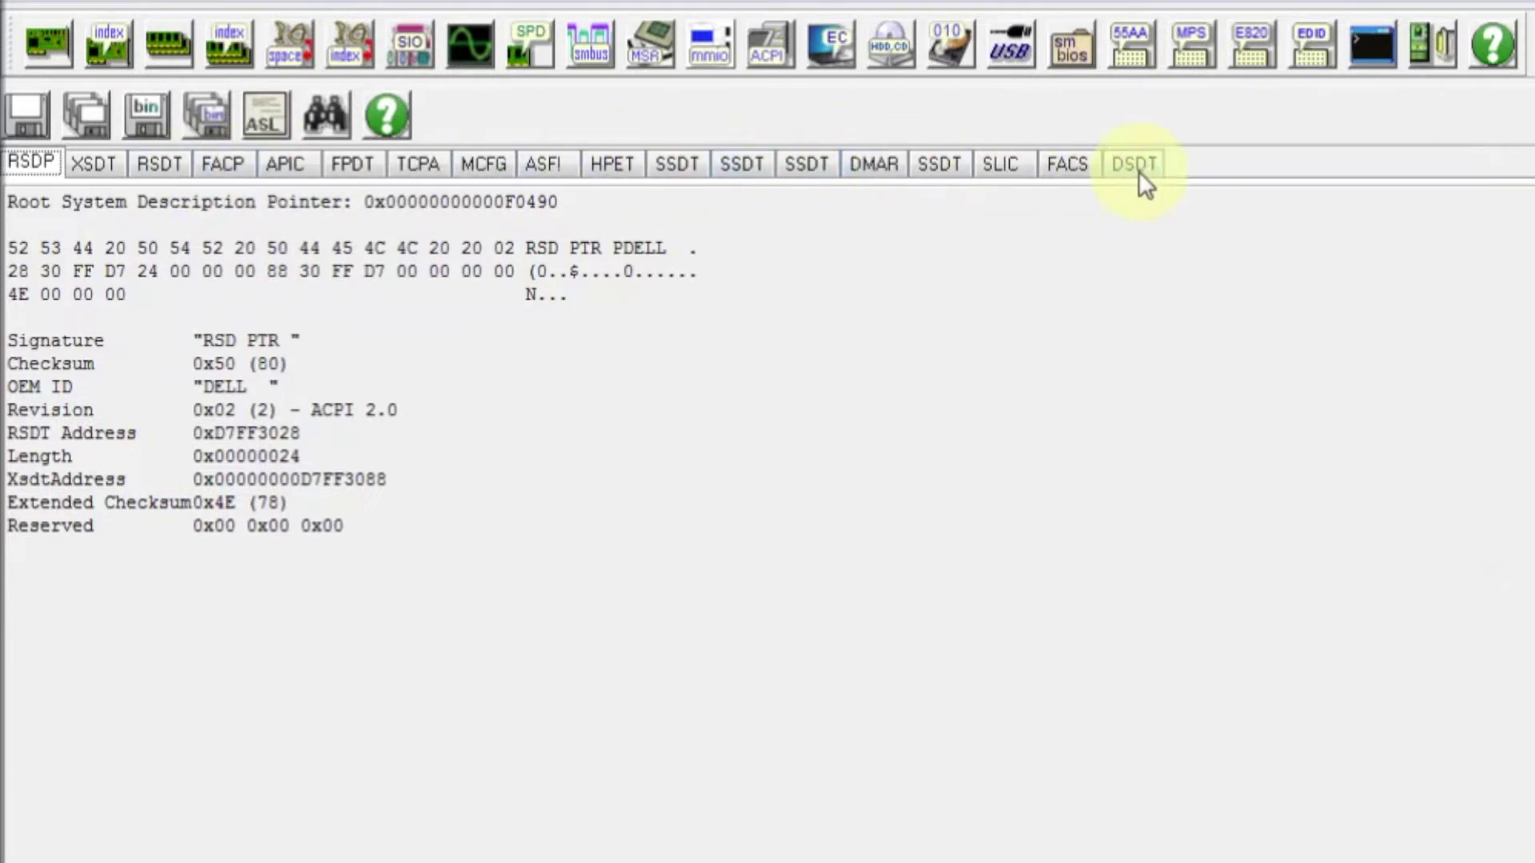
Display the first SSDT table in RW-Everything and start saving it as binary
click(678, 177)
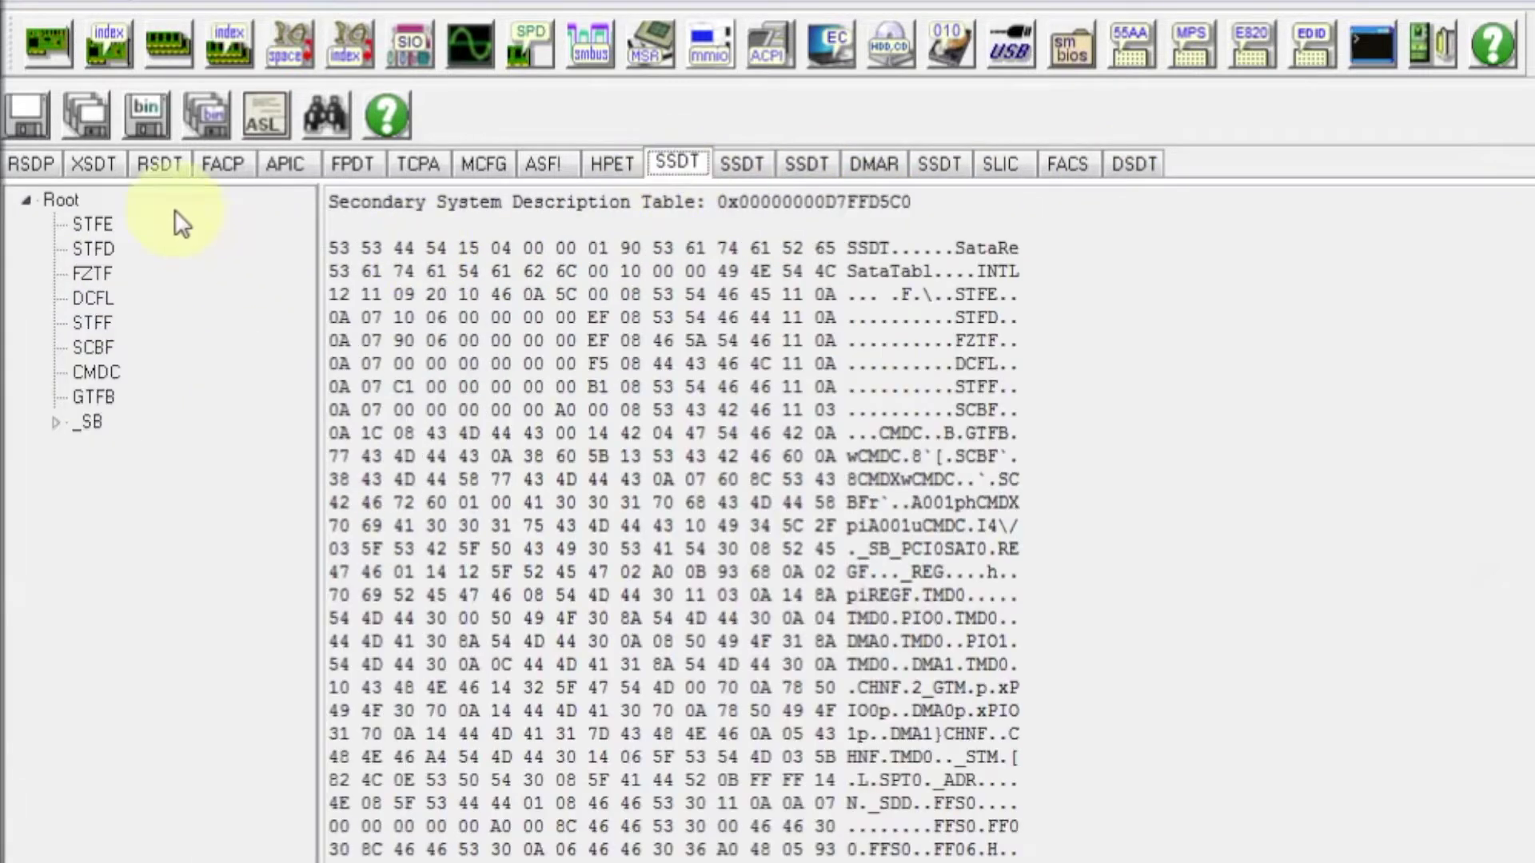
click(152, 118)
Allow any file type and create a new acpi_7010 folder on the Desktop
click(460, 711)
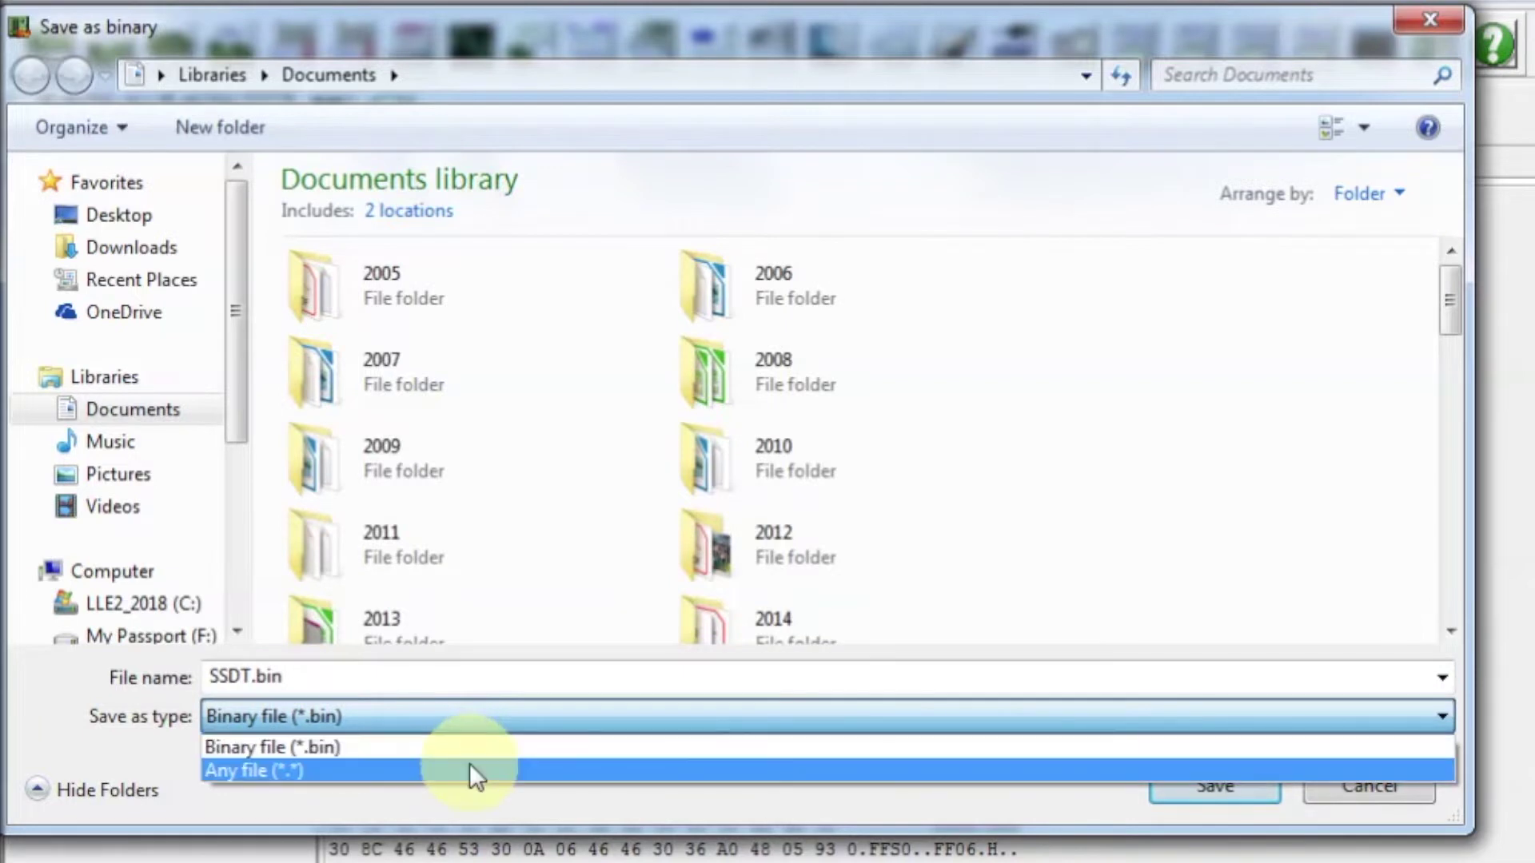
click(468, 764)
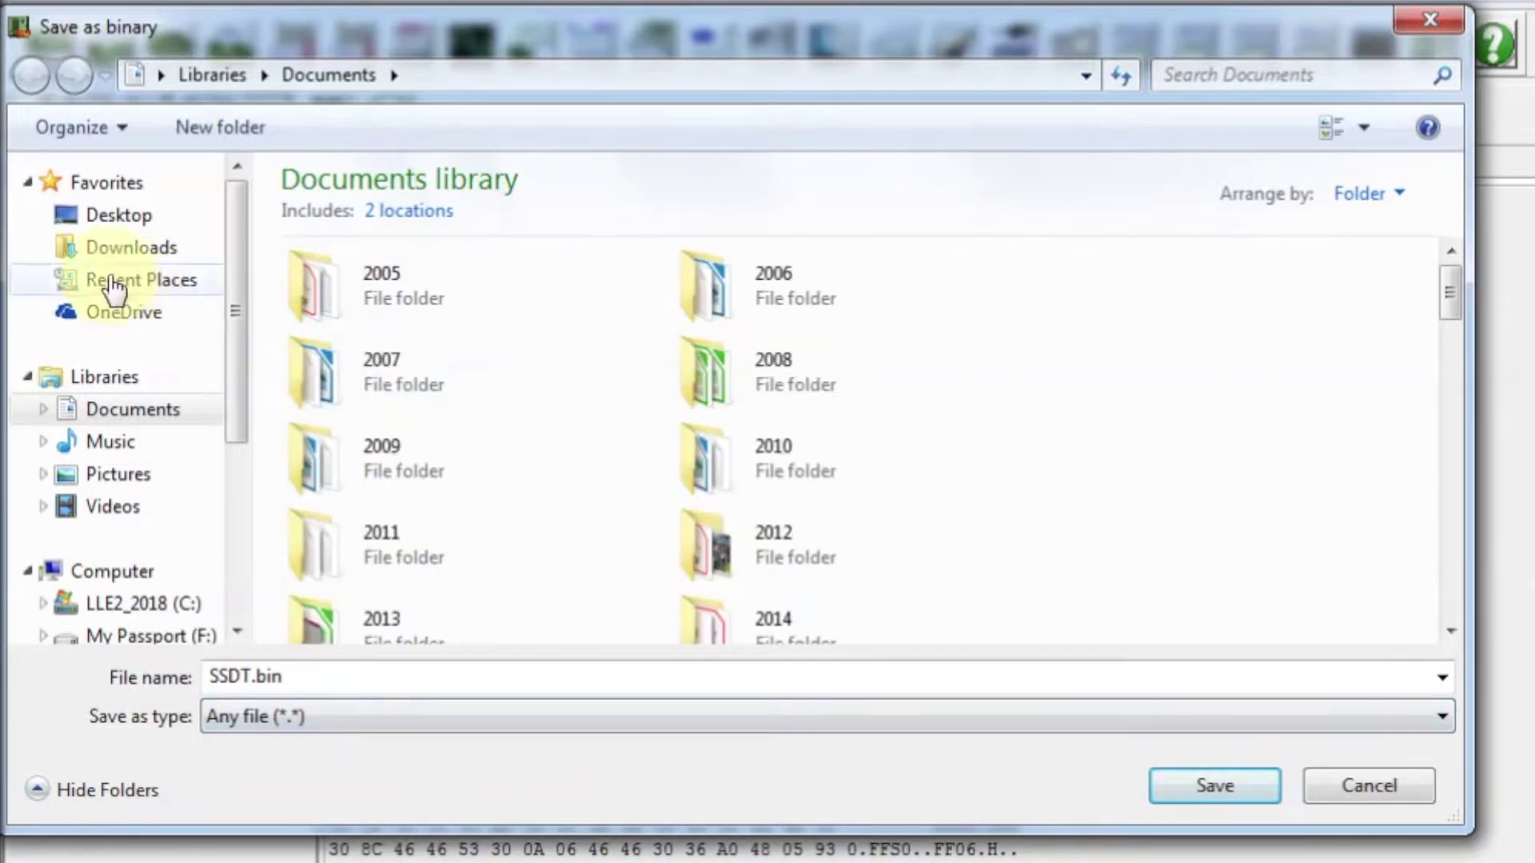
click(119, 214)
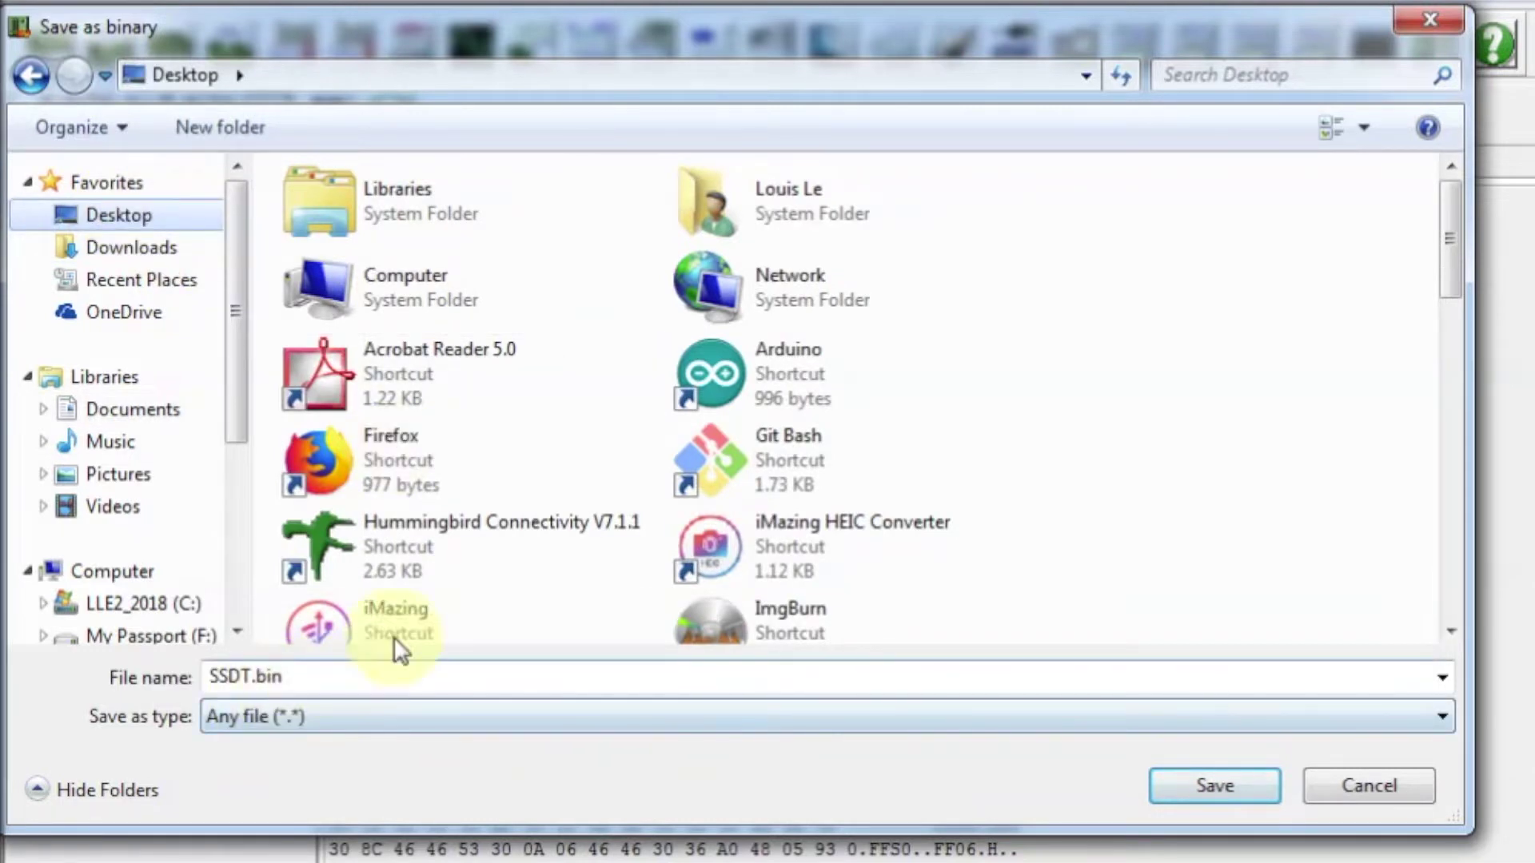
click(239, 127)
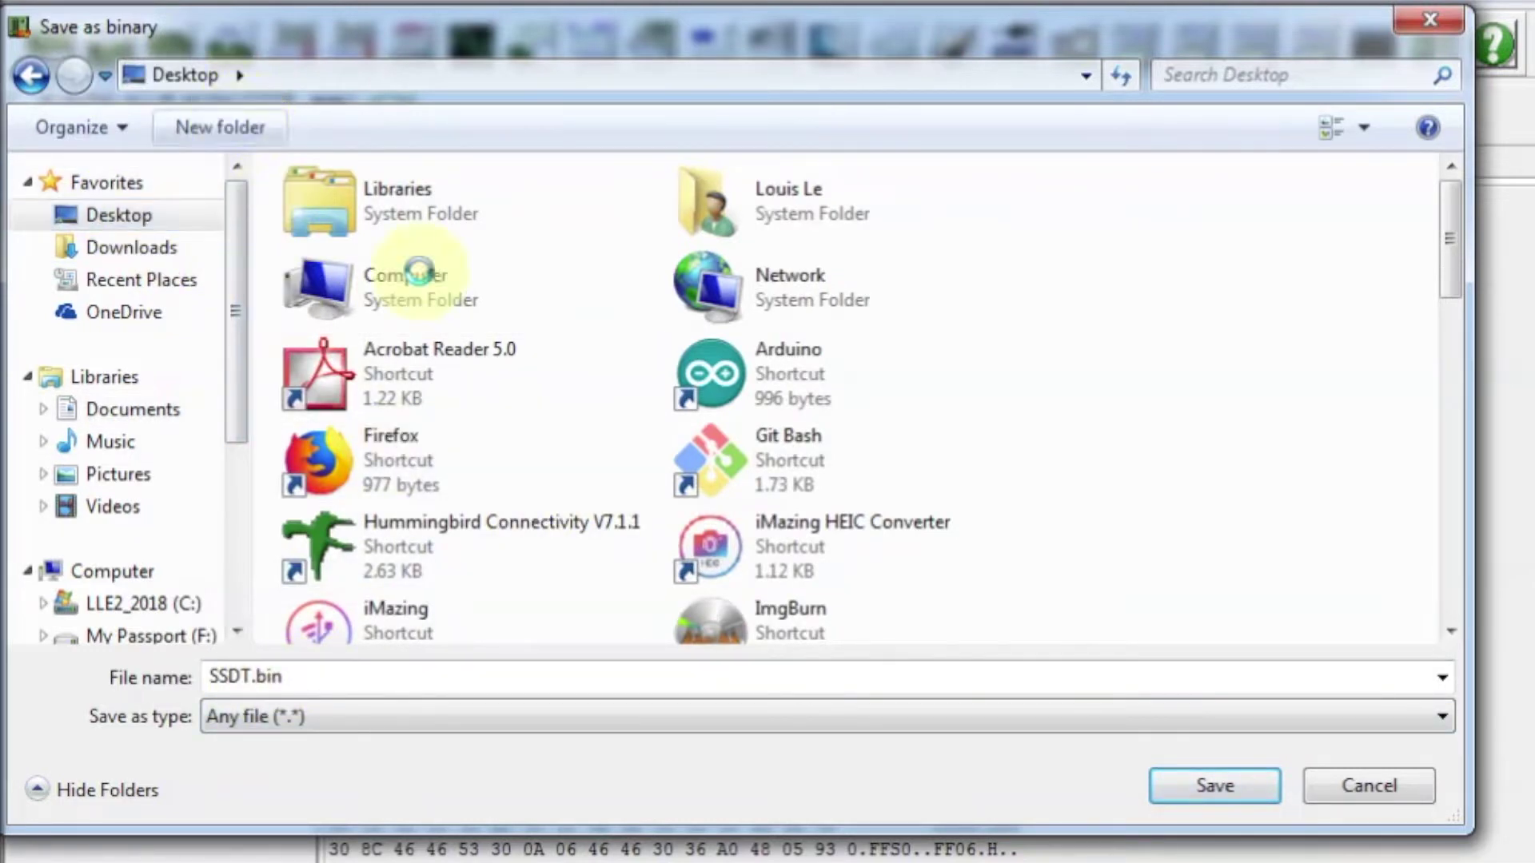
text(ac)
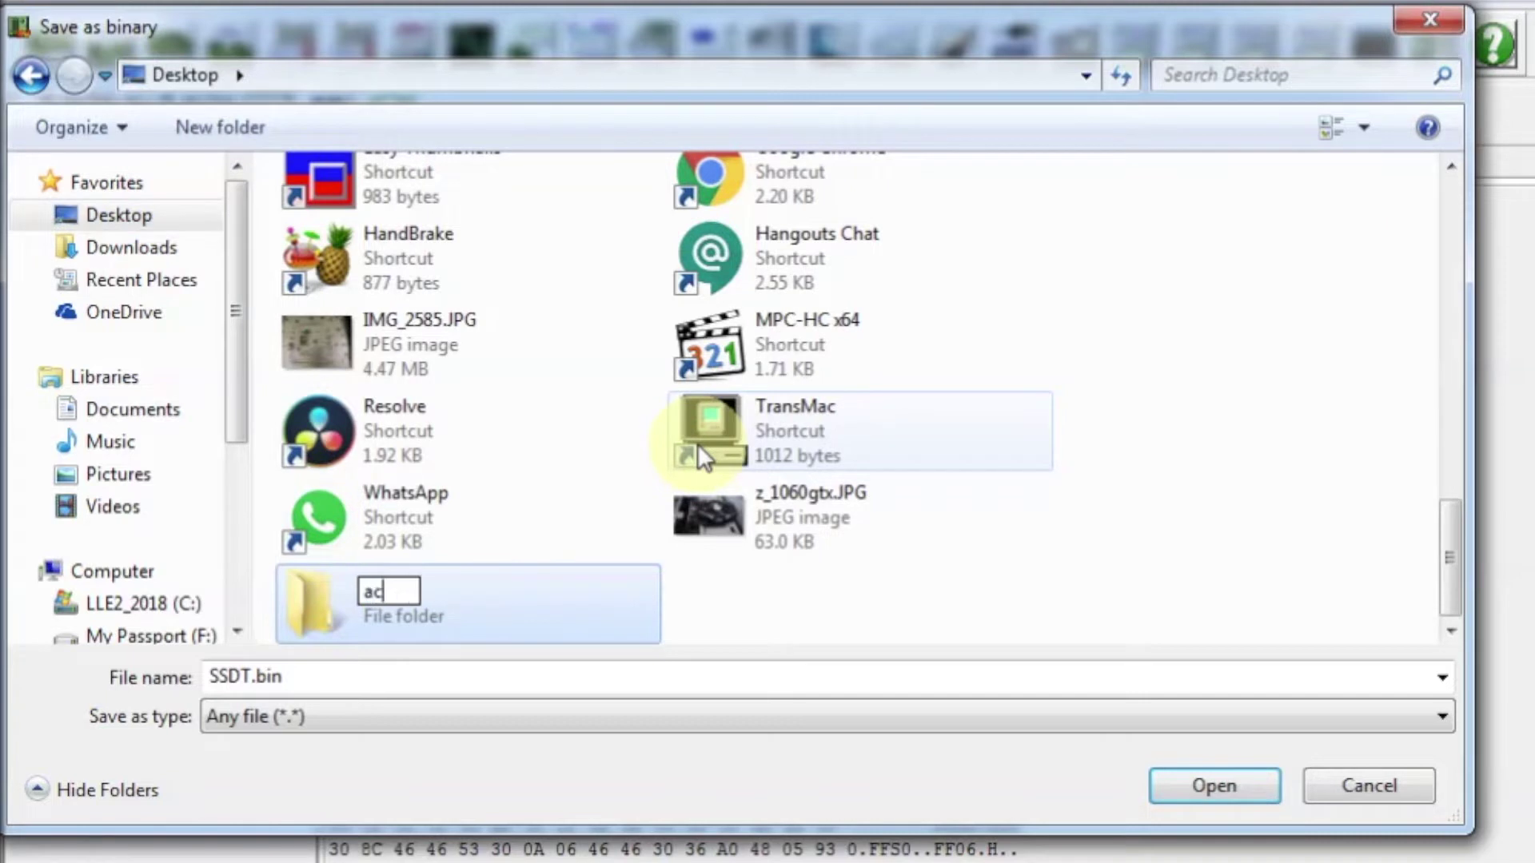
text(pi_)
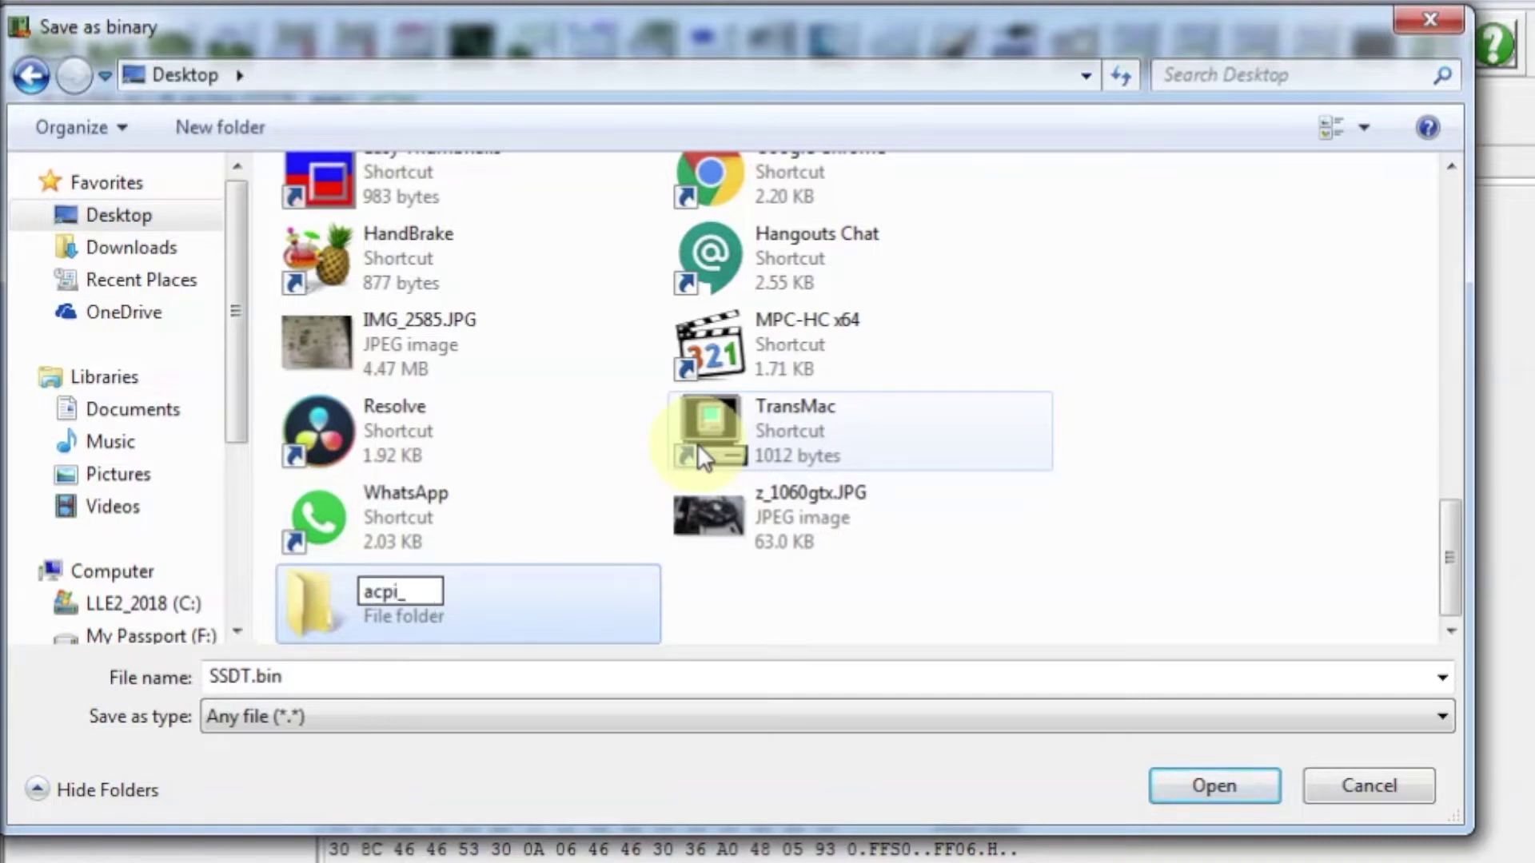
text(7010)
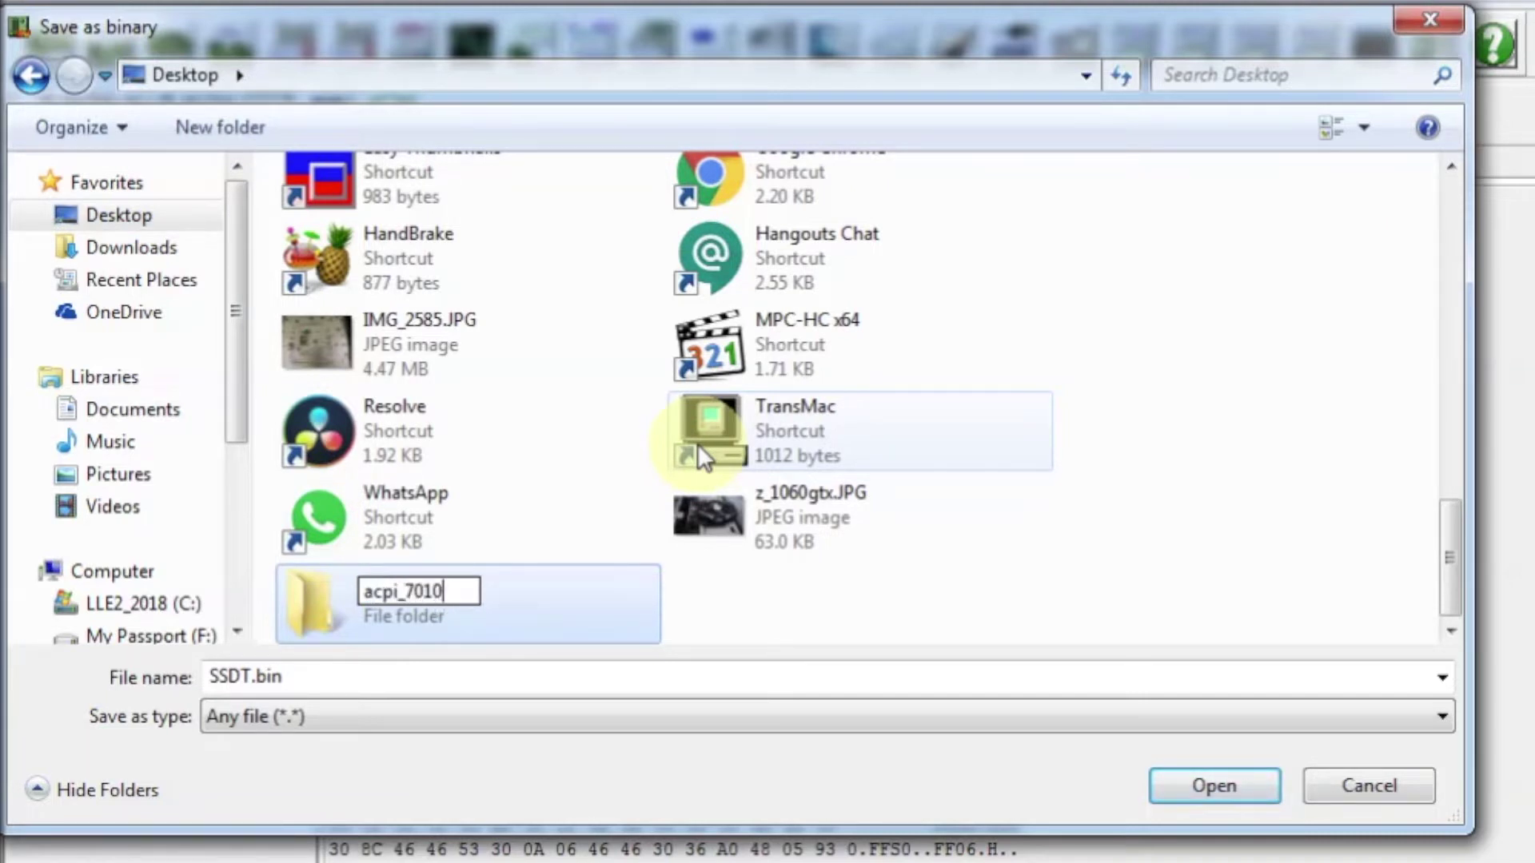
key(Return)
key(Return)
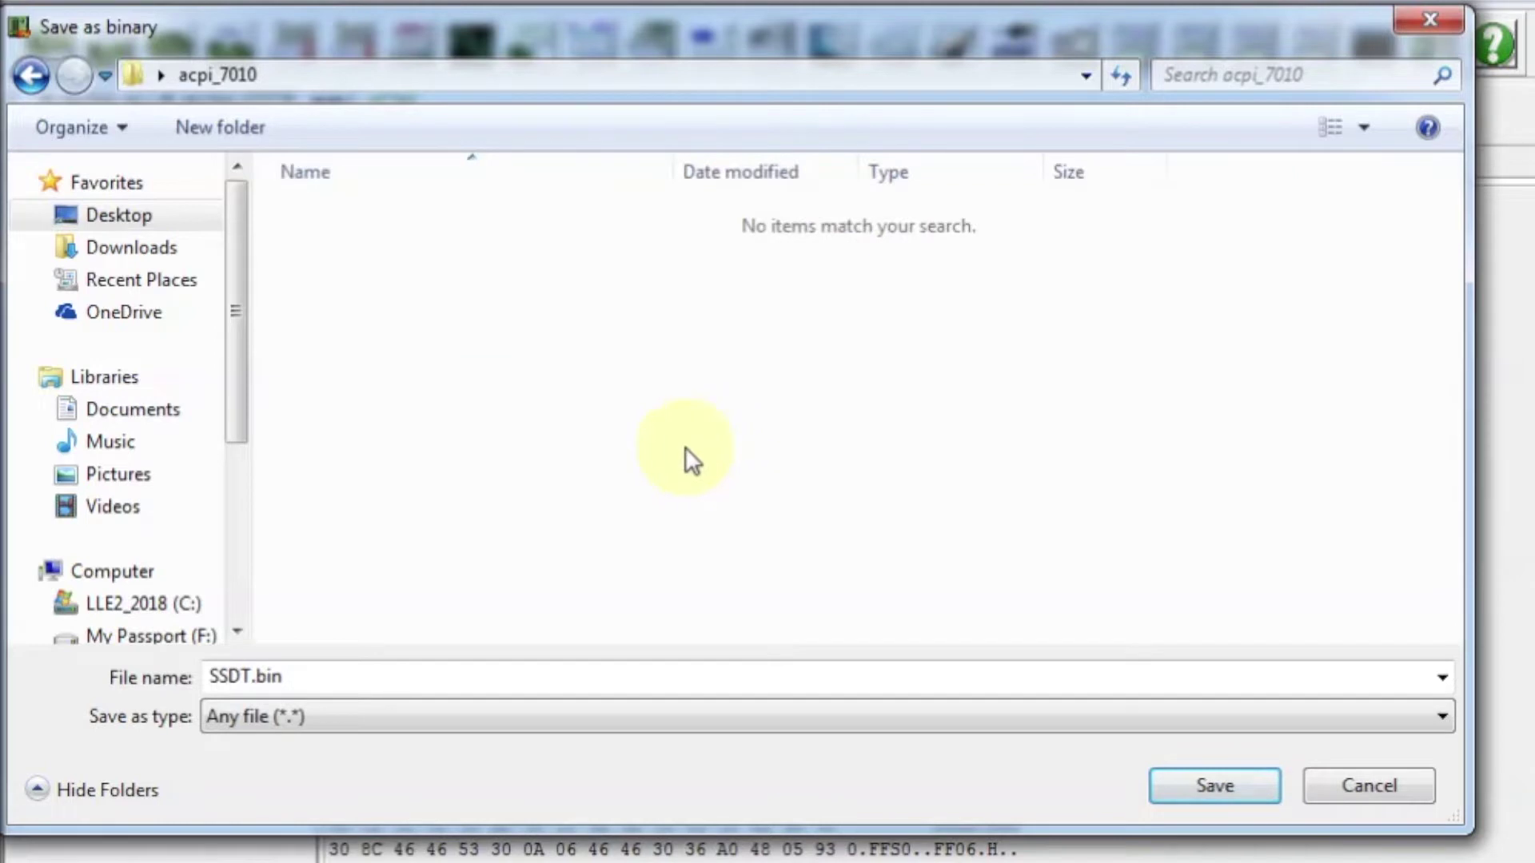
Save the SataRe SSDT table as SSDT-1.aml in acpi_7010
double_click(387, 681)
click(386, 680)
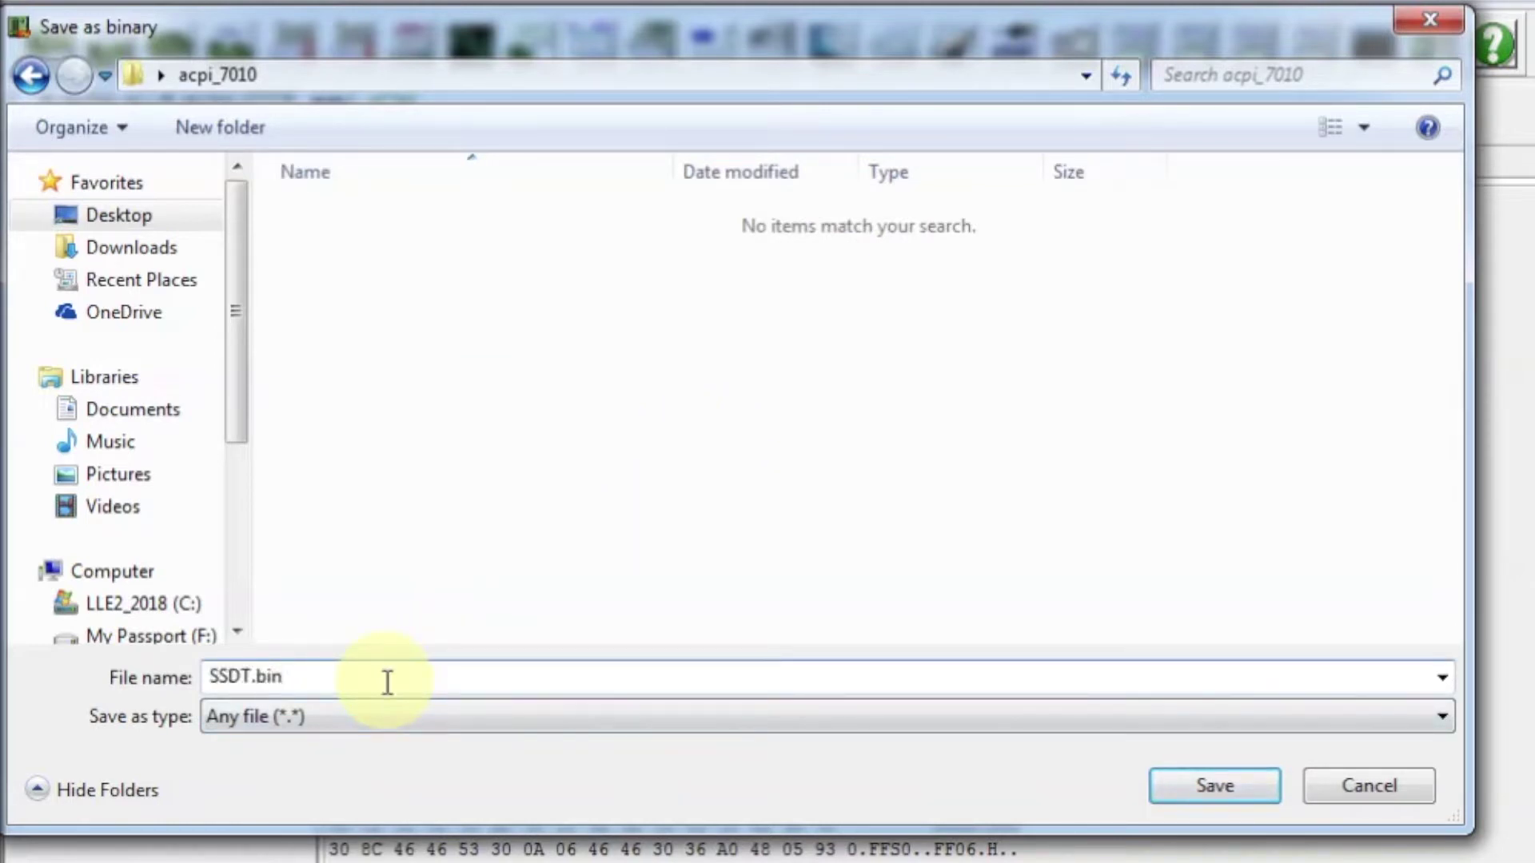
key(BackSpace)
key(BackSpace)
key(BackSpace)
key(BackSpace)
text(-1.aml)
key(Return)
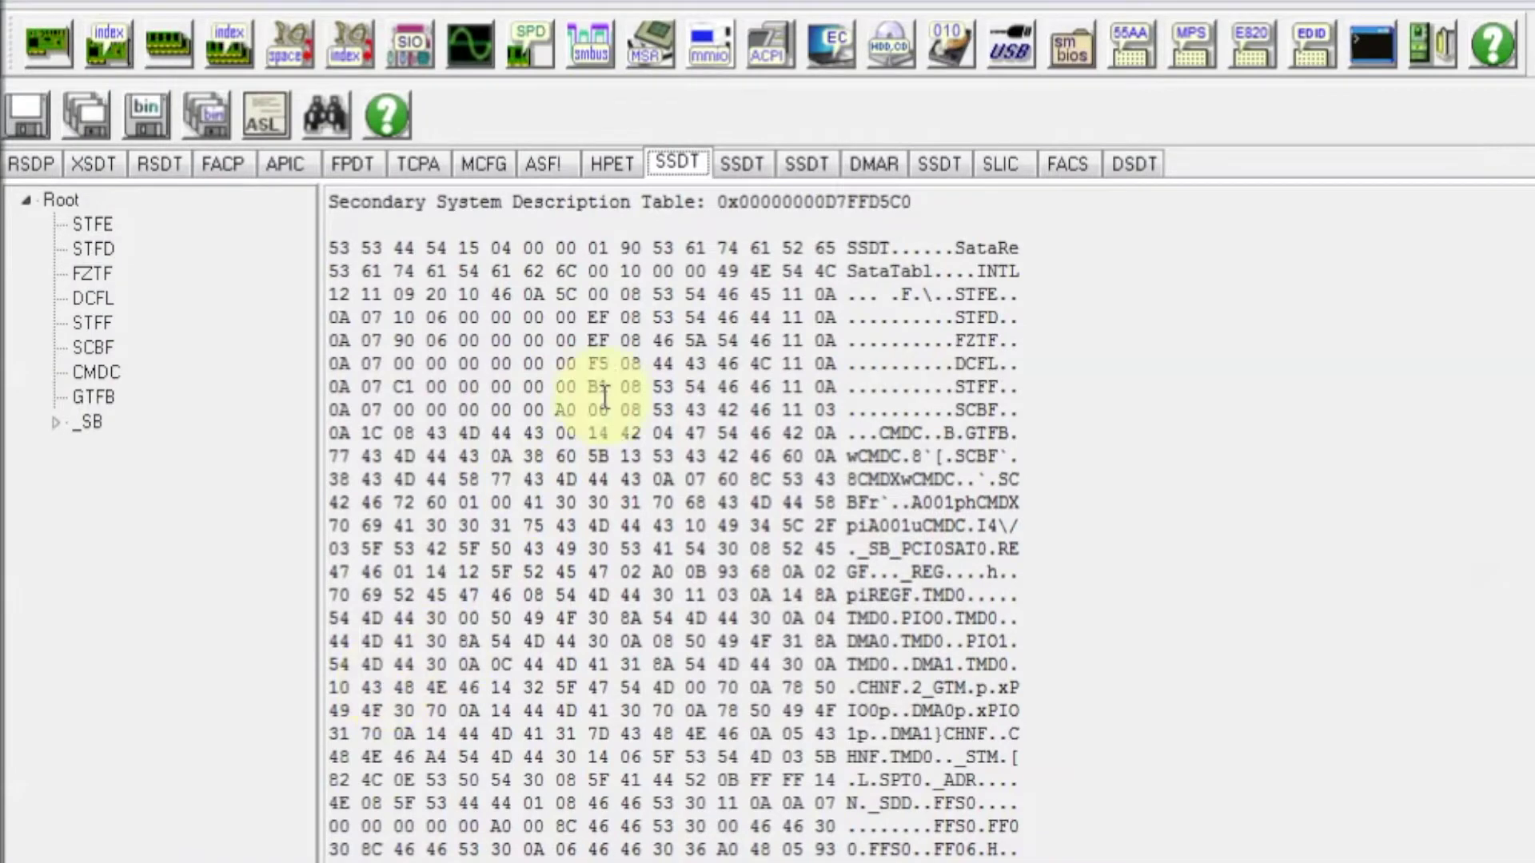
Save the next three SSDT tables as SSDT-2, SSDT-3.aml and SSDT-4.aml
click(743, 167)
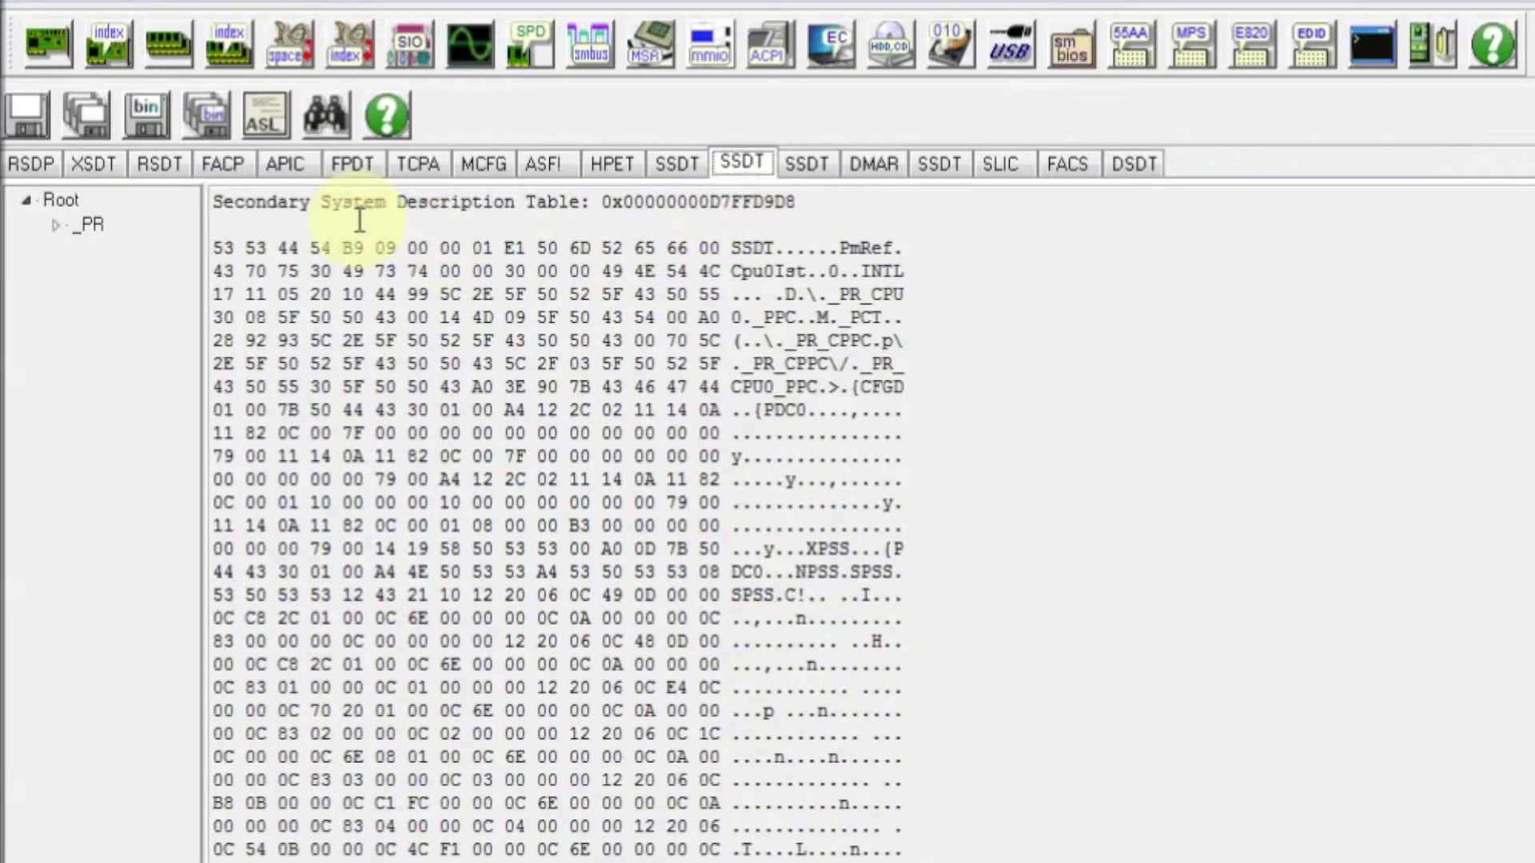
click(146, 114)
key(Return)
click(806, 164)
click(146, 114)
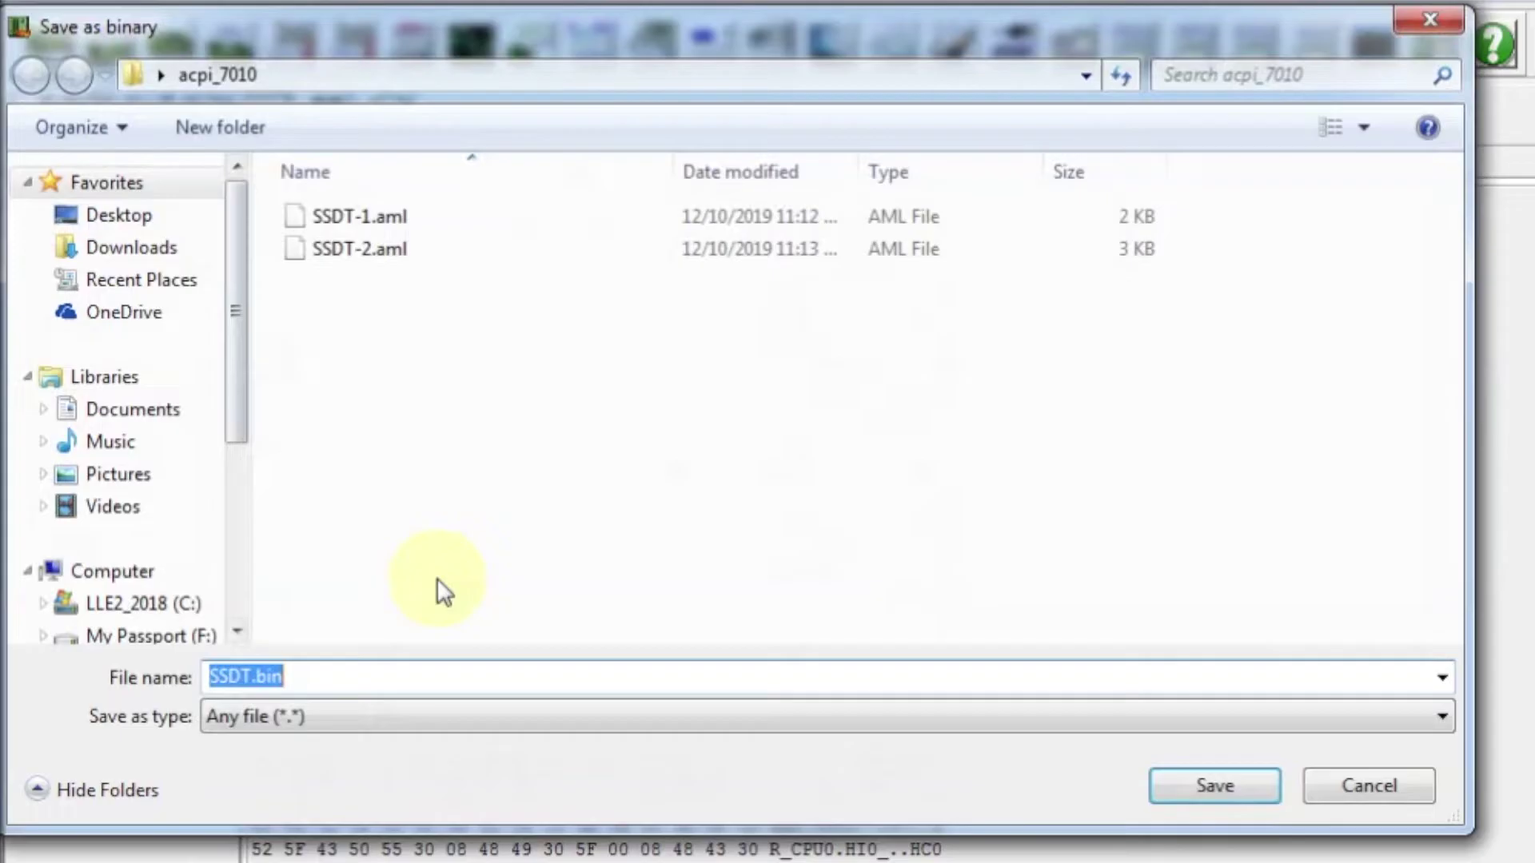
text(SSDT-3.aml)
key(Return)
click(939, 164)
click(146, 114)
text(SSDT-4.aml)
key(Return)
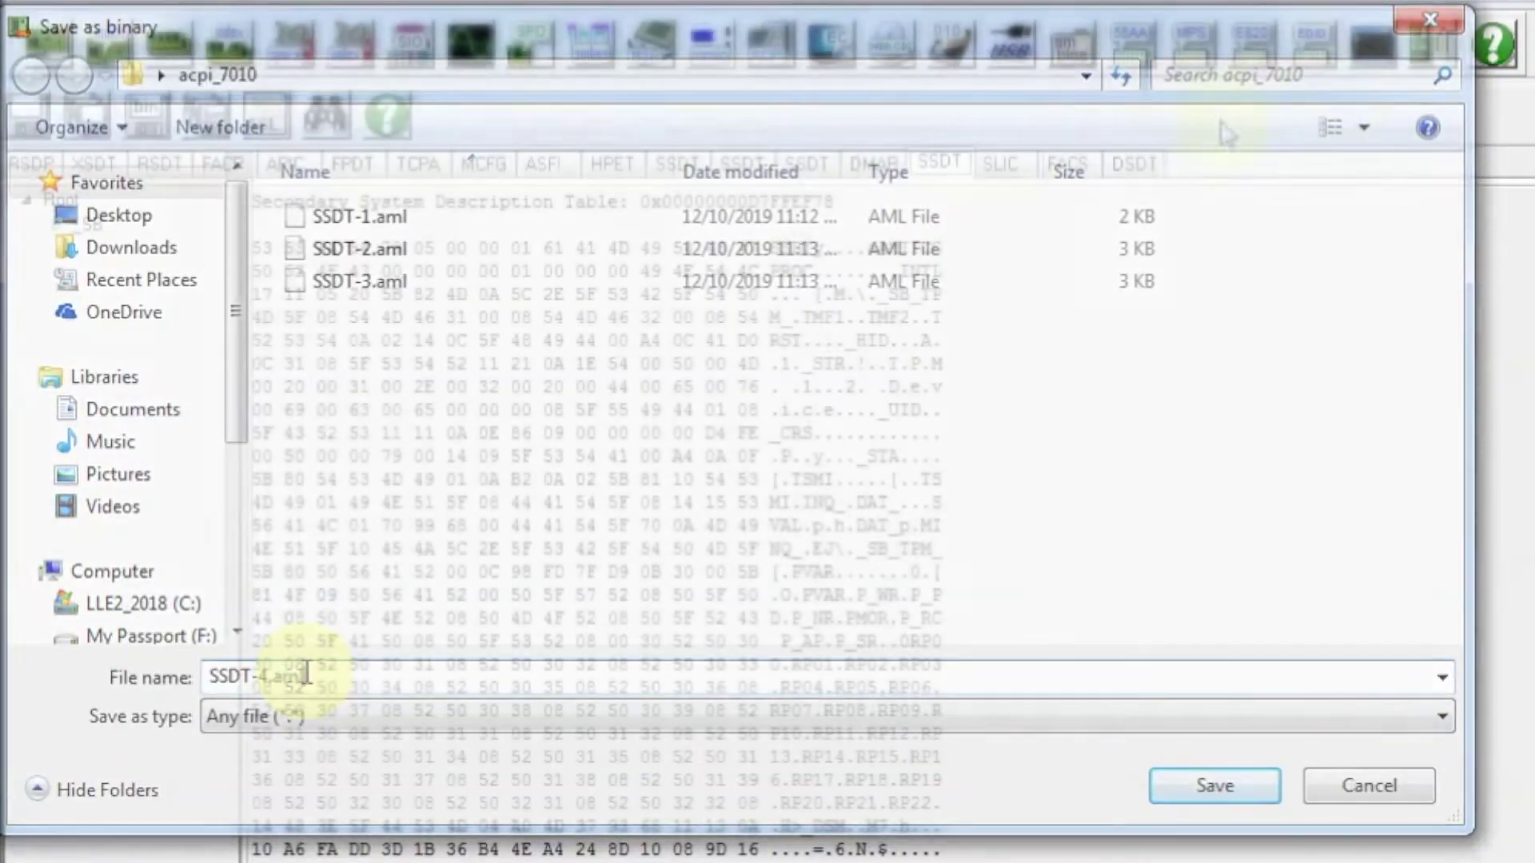
Save the DSDT table as DSDT.aml instead of DSDT.bin
click(1134, 162)
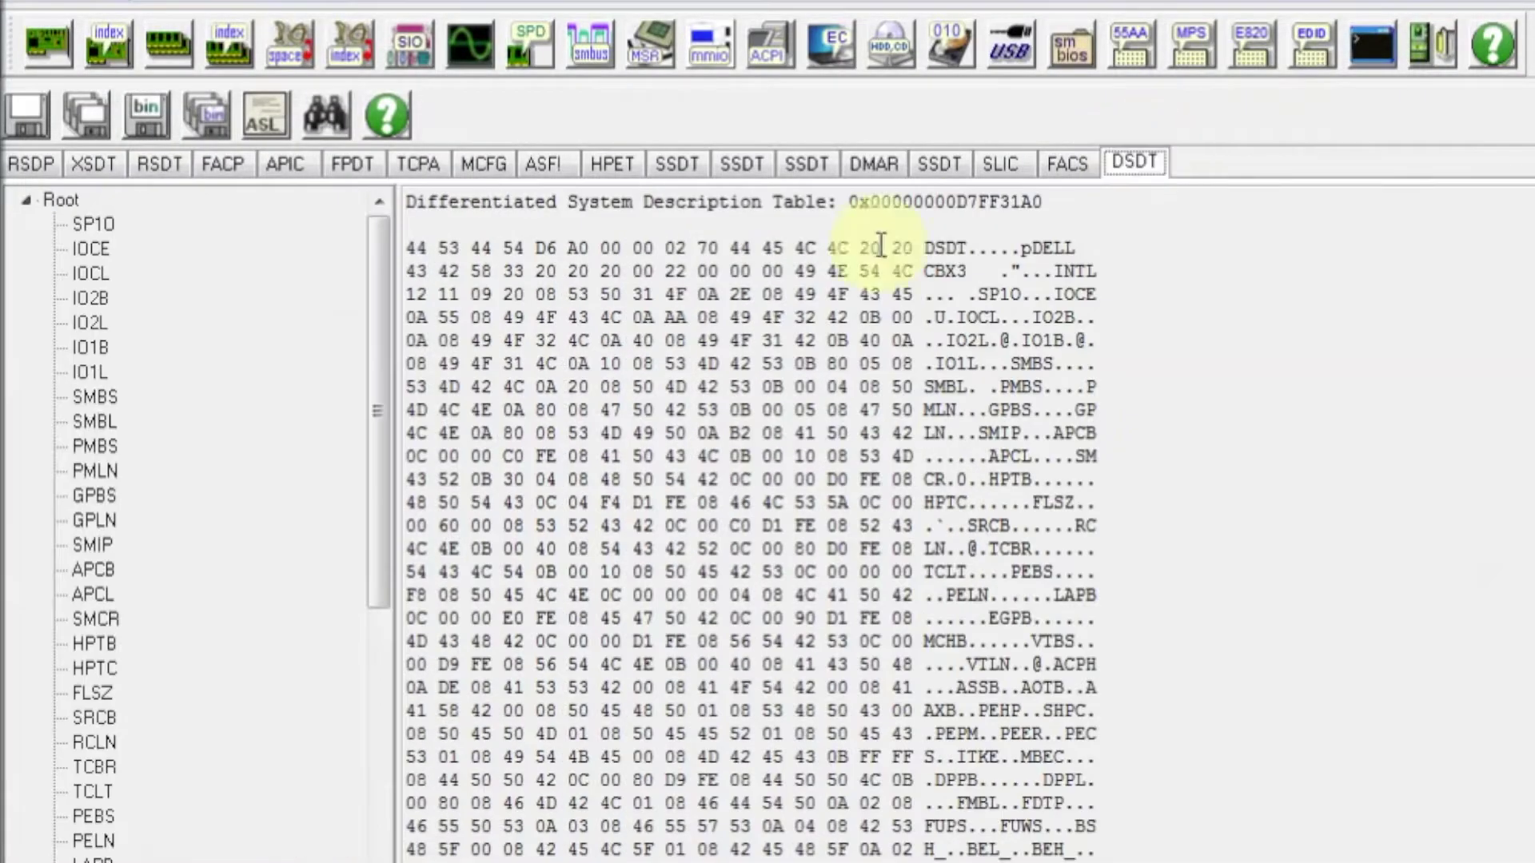
click(149, 116)
click(342, 681)
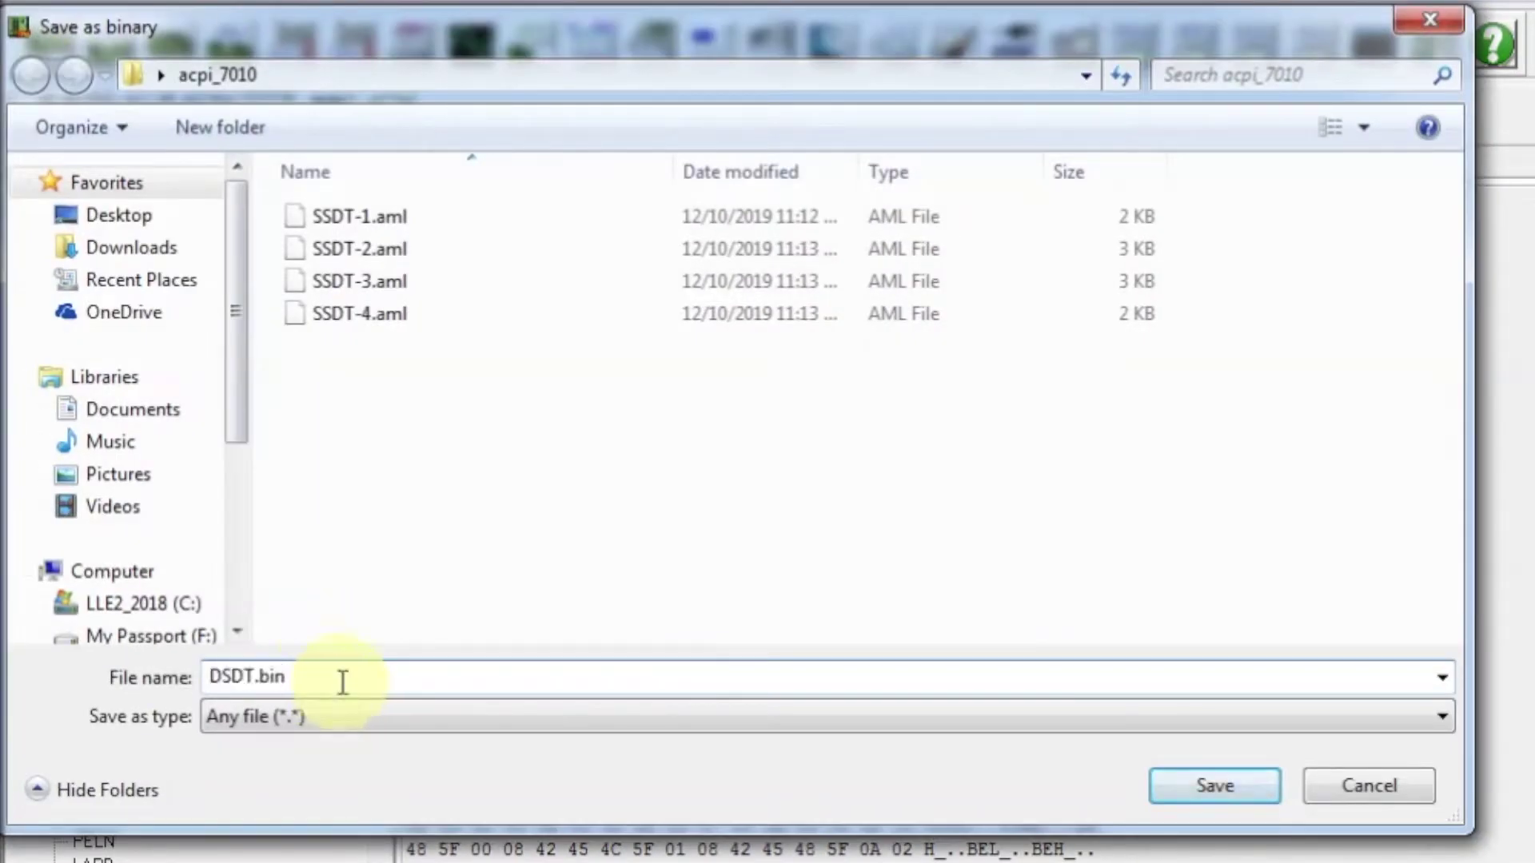
key(BackSpace)
key(BackSpace)
key(BackSpace)
text(aml)
key(Return)
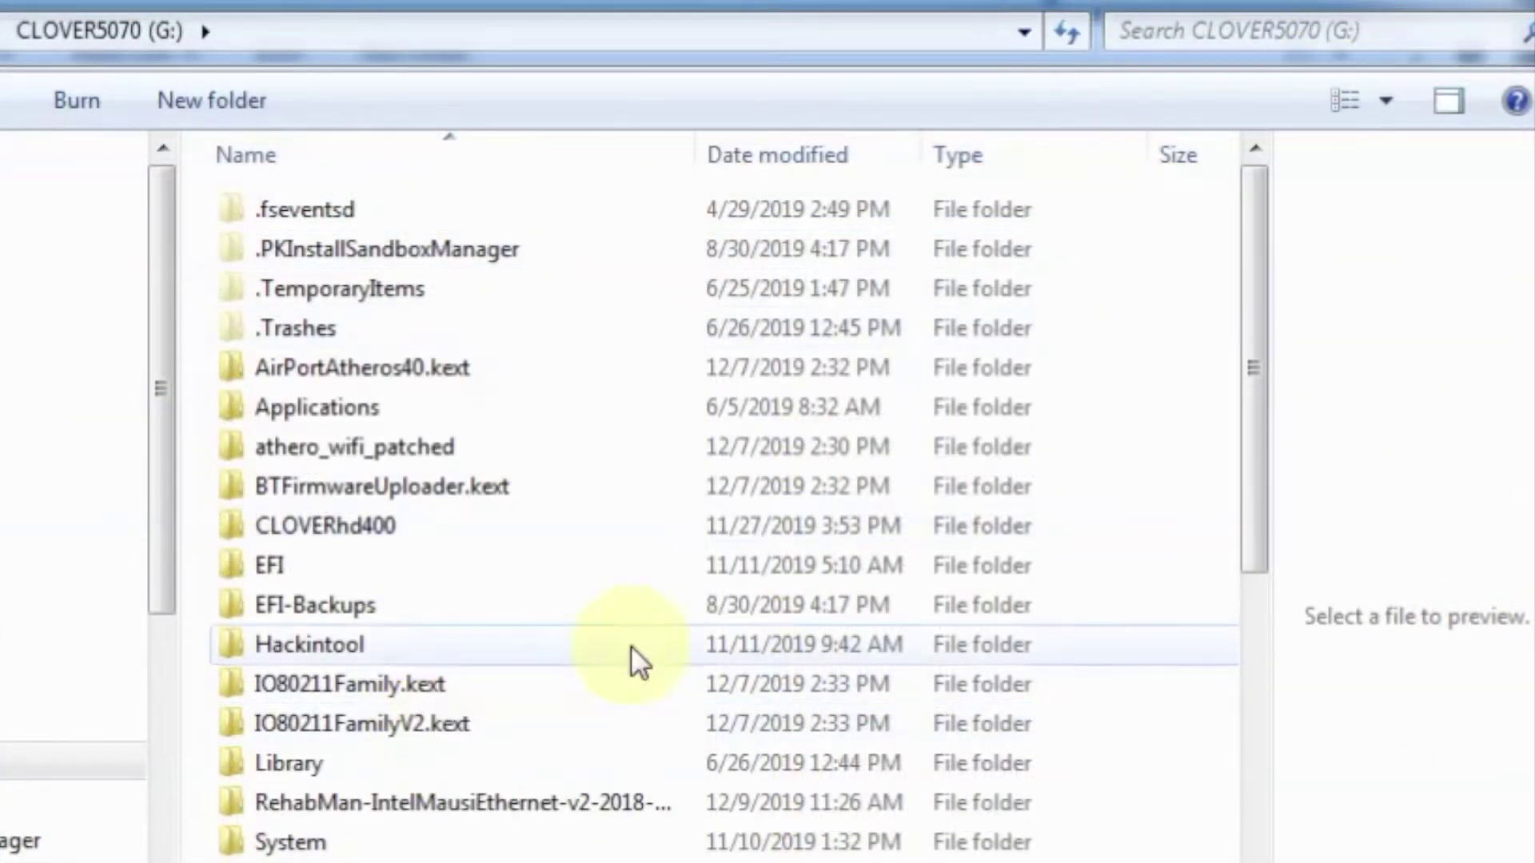
Navigate the CLOVER5070 drive down through EFI, CLOVER and ACPI into patched
double_click(412, 574)
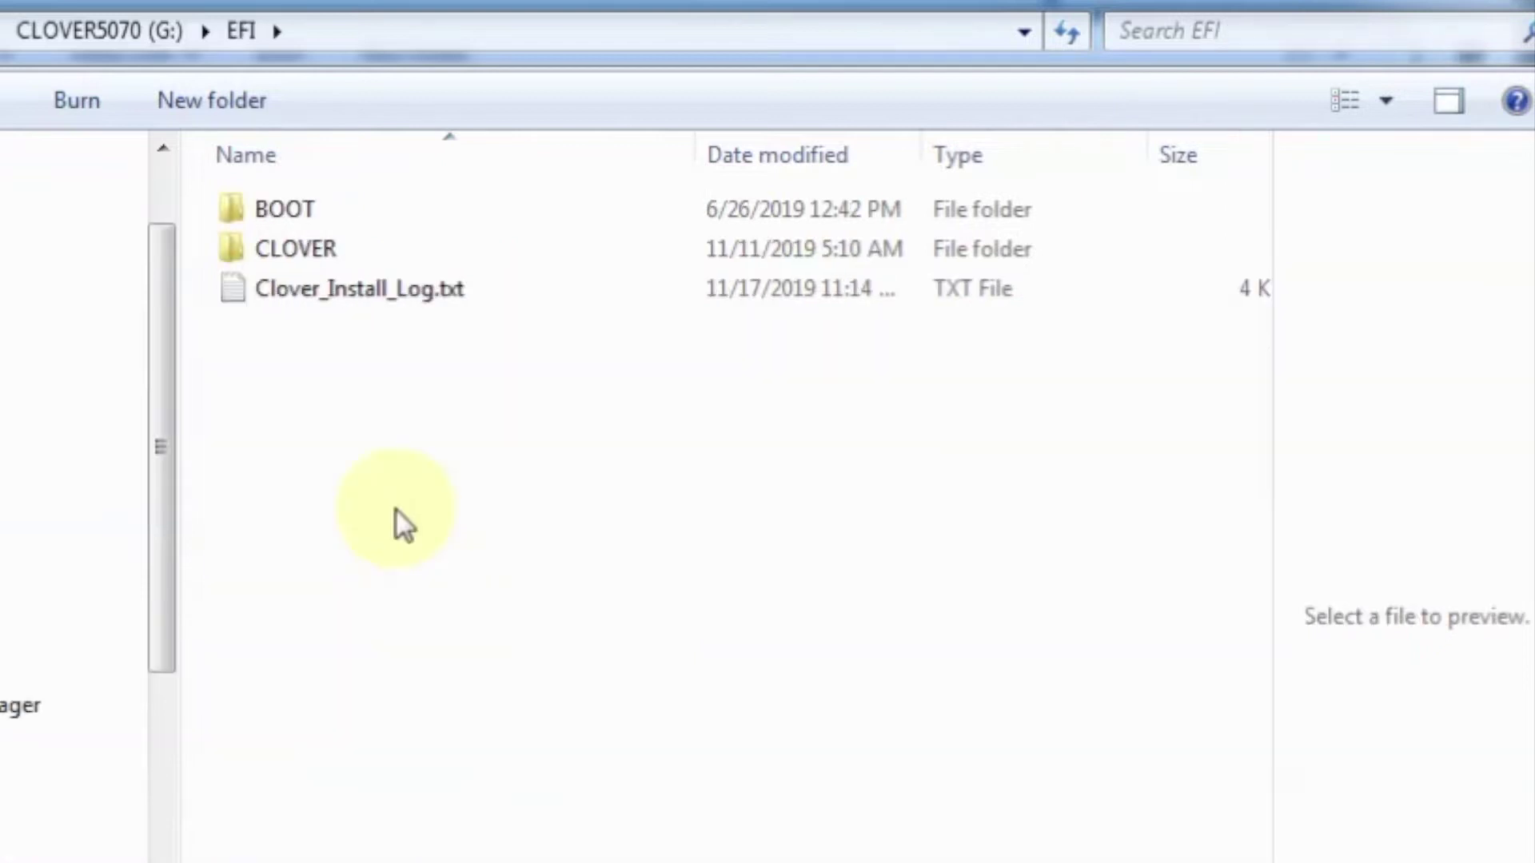
double_click(382, 266)
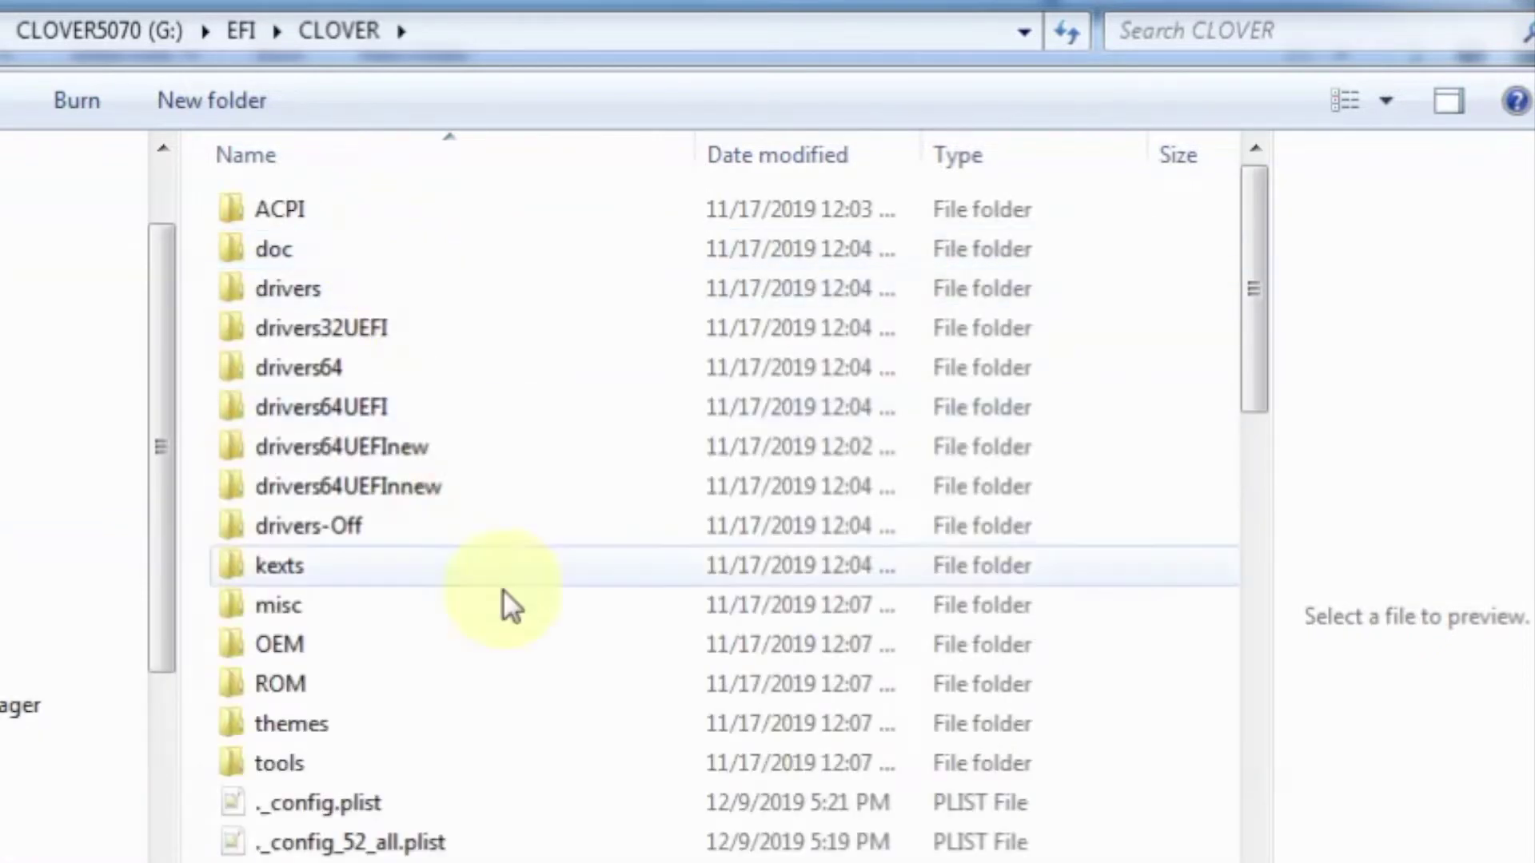
double_click(387, 210)
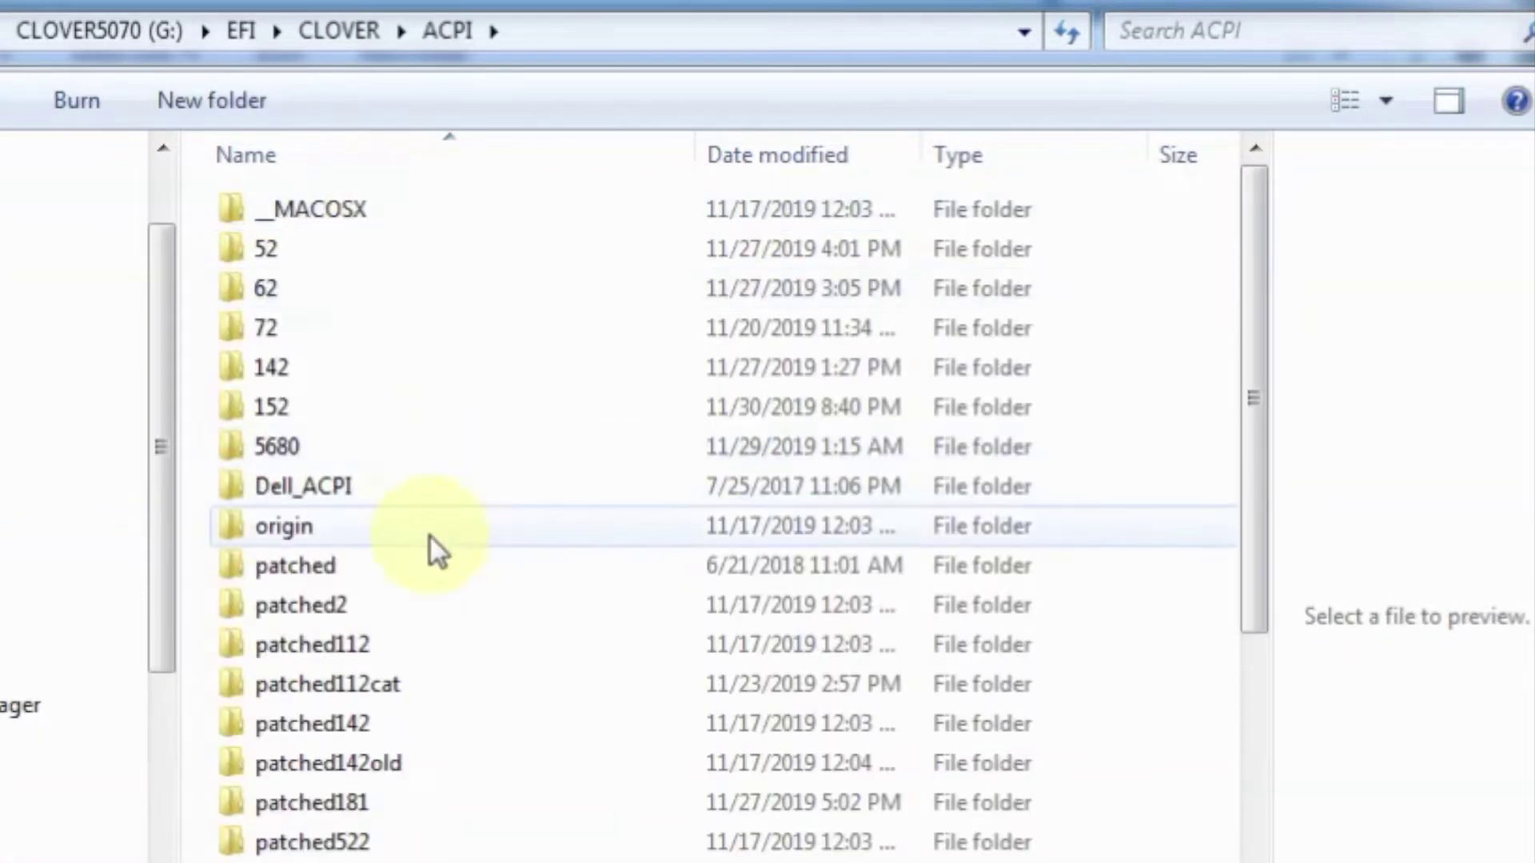
double_click(436, 568)
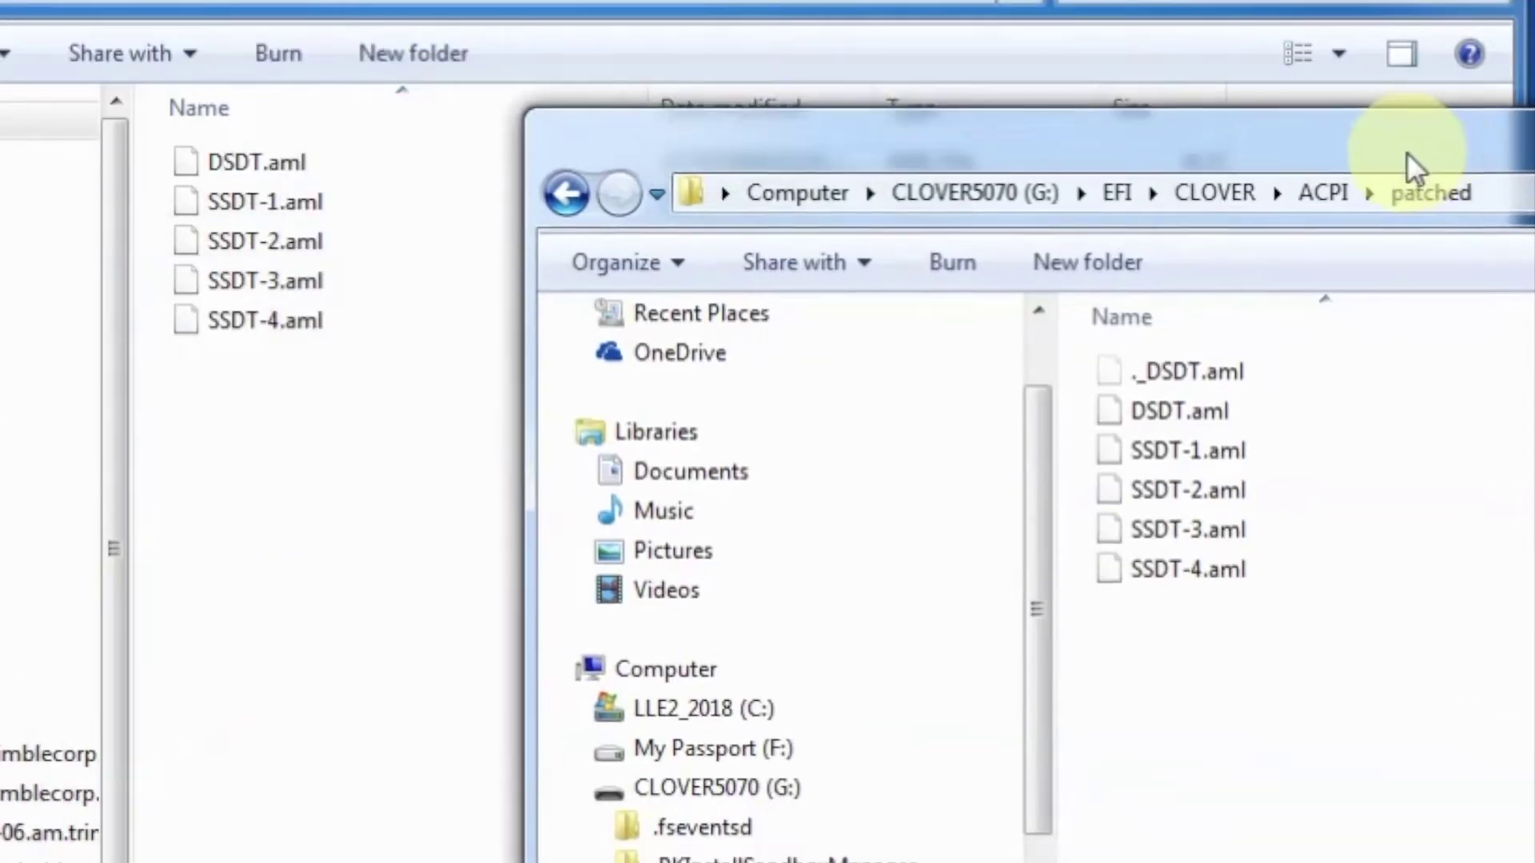
Arrange the two Explorer windows and copy DSDT.aml through SSDT-4.aml
drag(1407, 152, 707, 411)
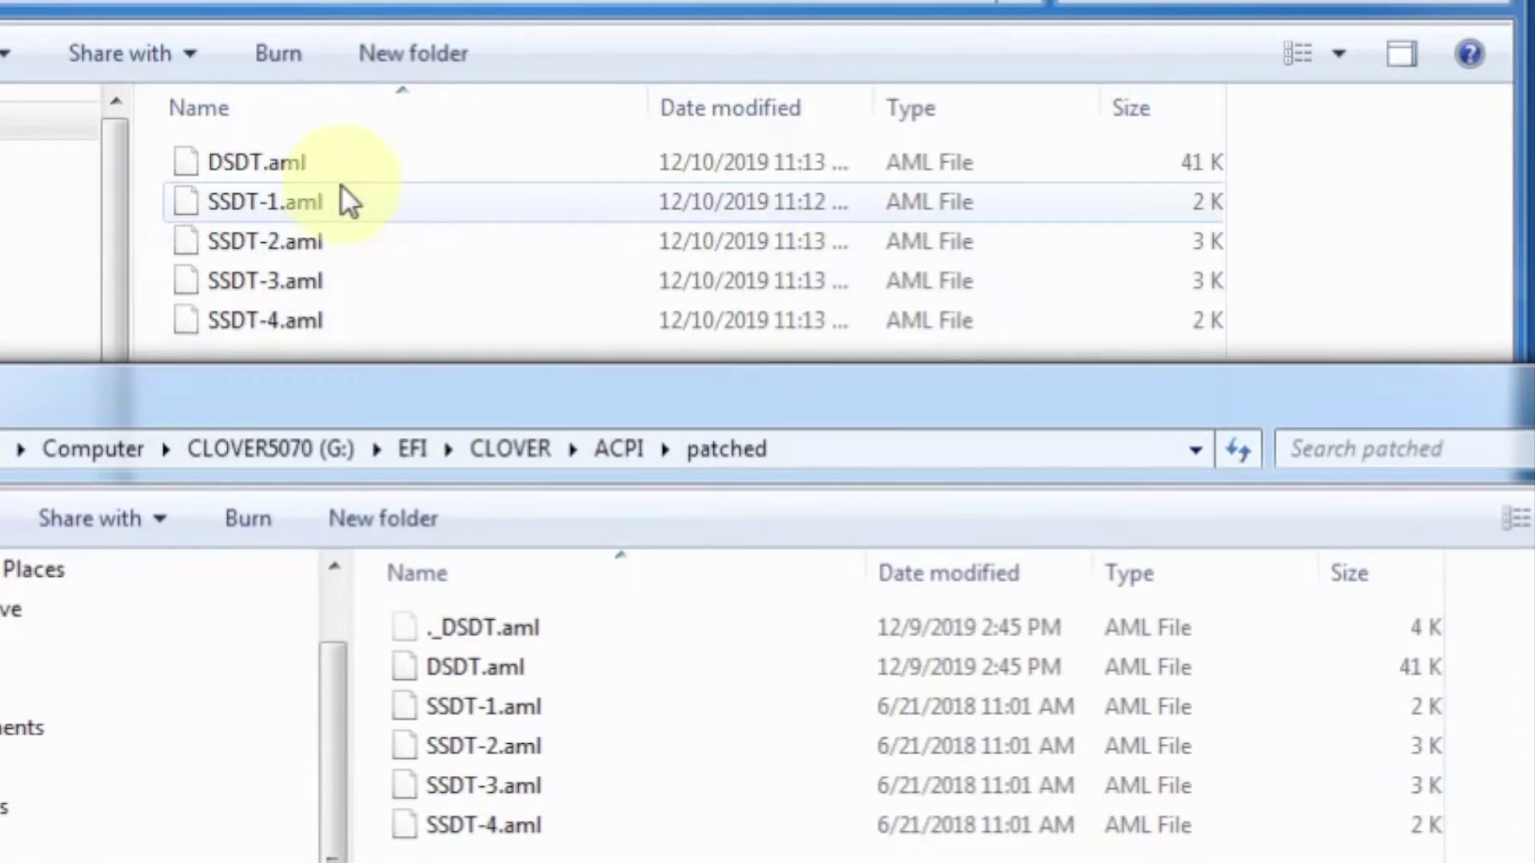
click(344, 163)
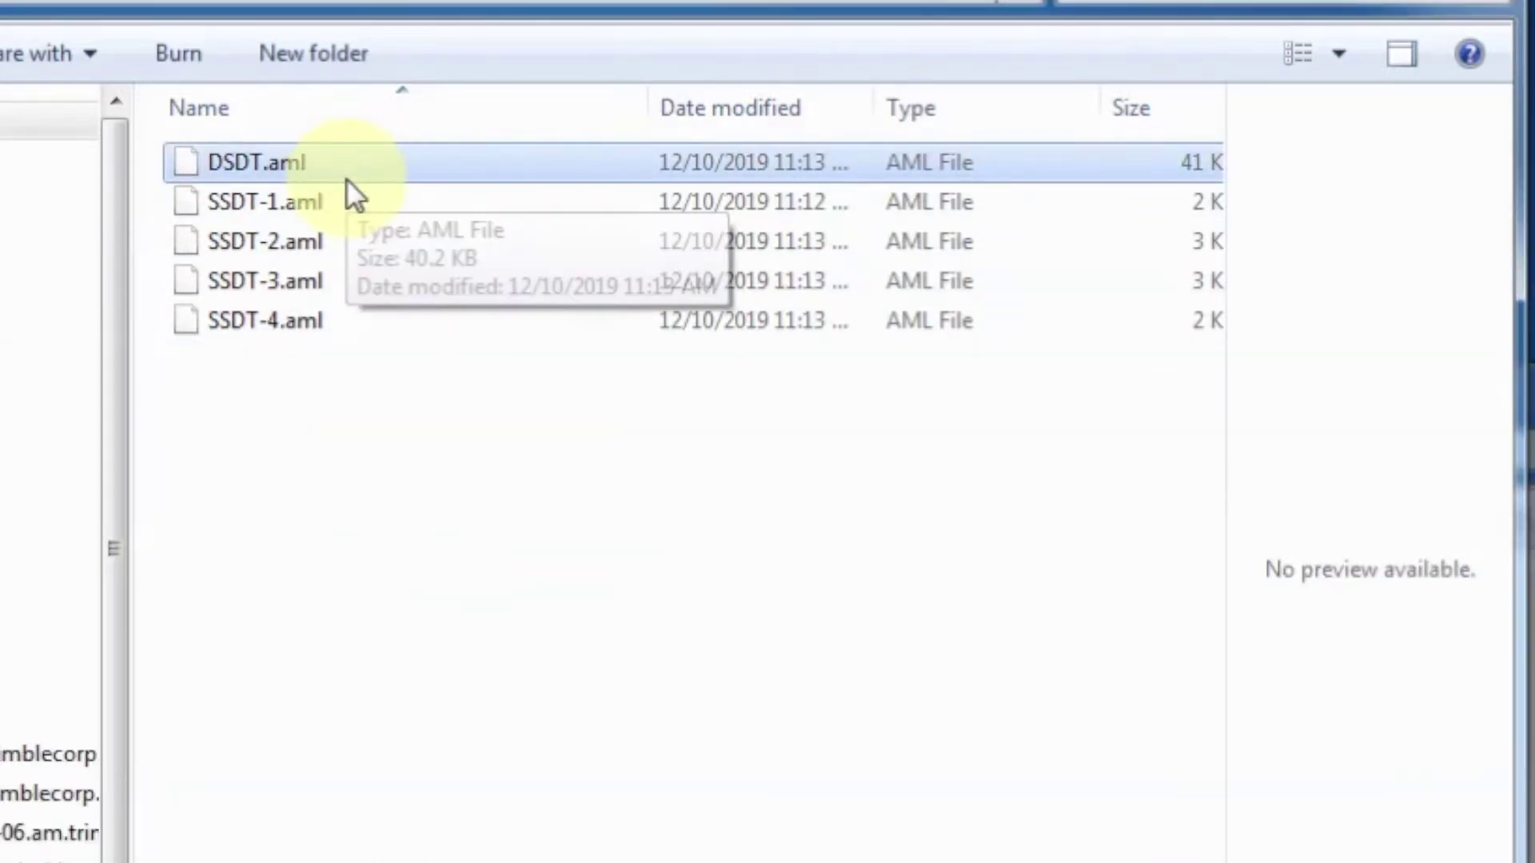
key(shift+Down)
key(shift+Down)
key(shift+Down)
key(shift+Down)
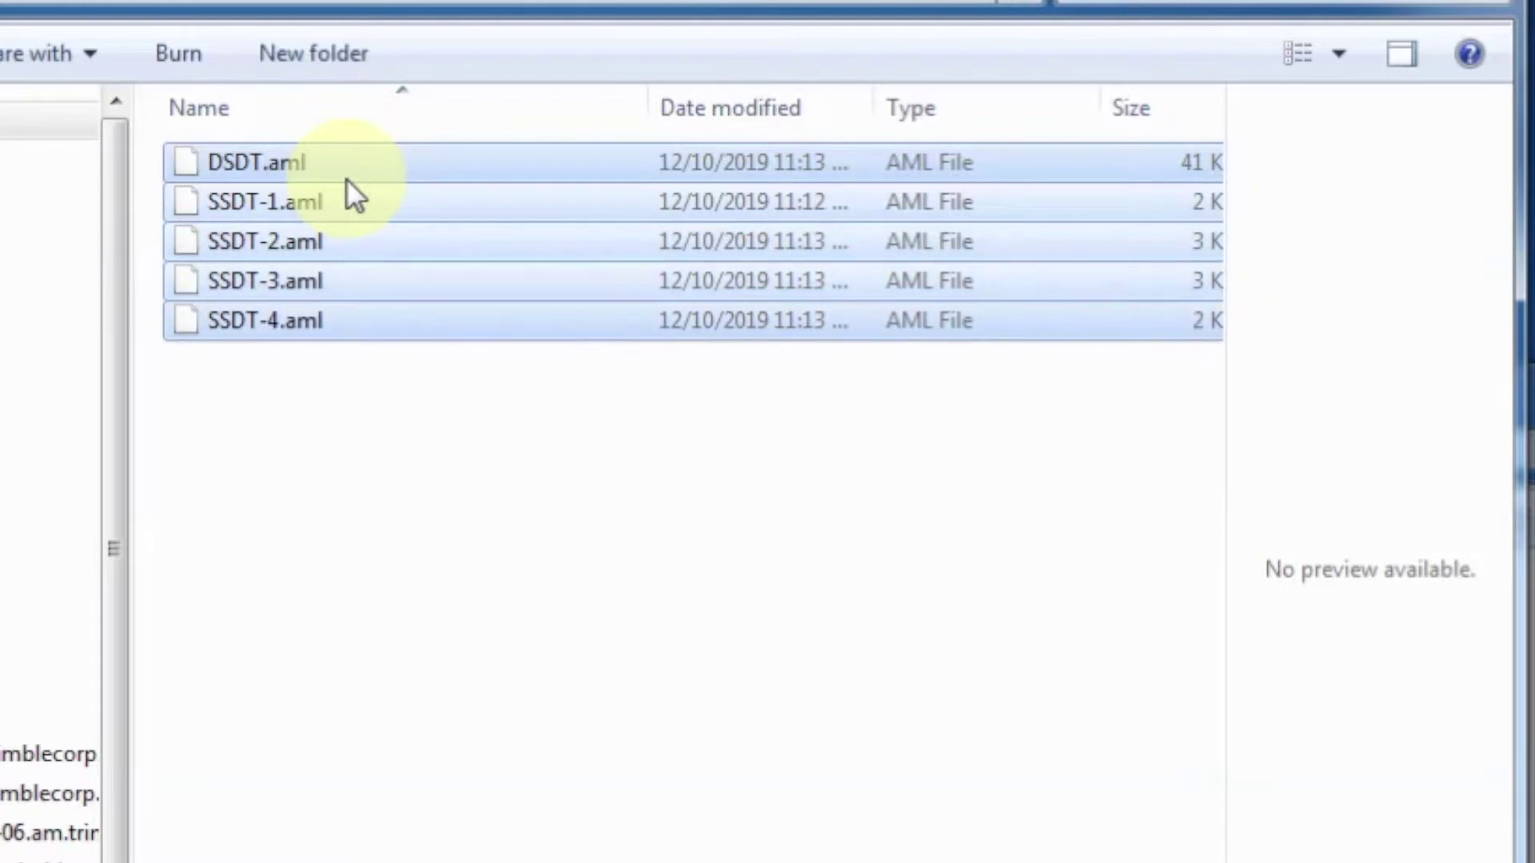
right_click(348, 182)
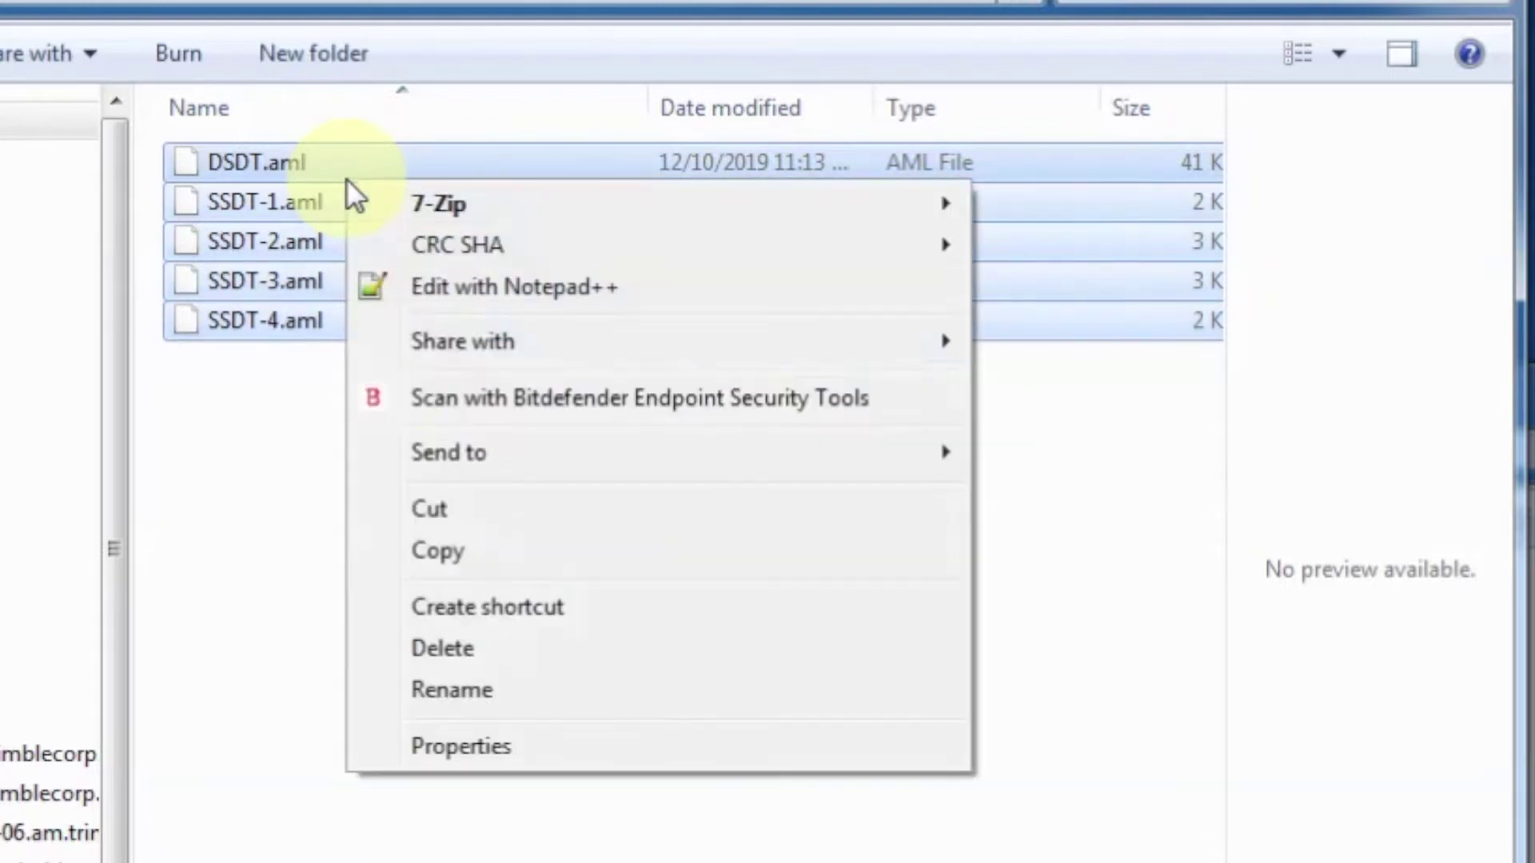
click(476, 549)
key(alt+Tab)
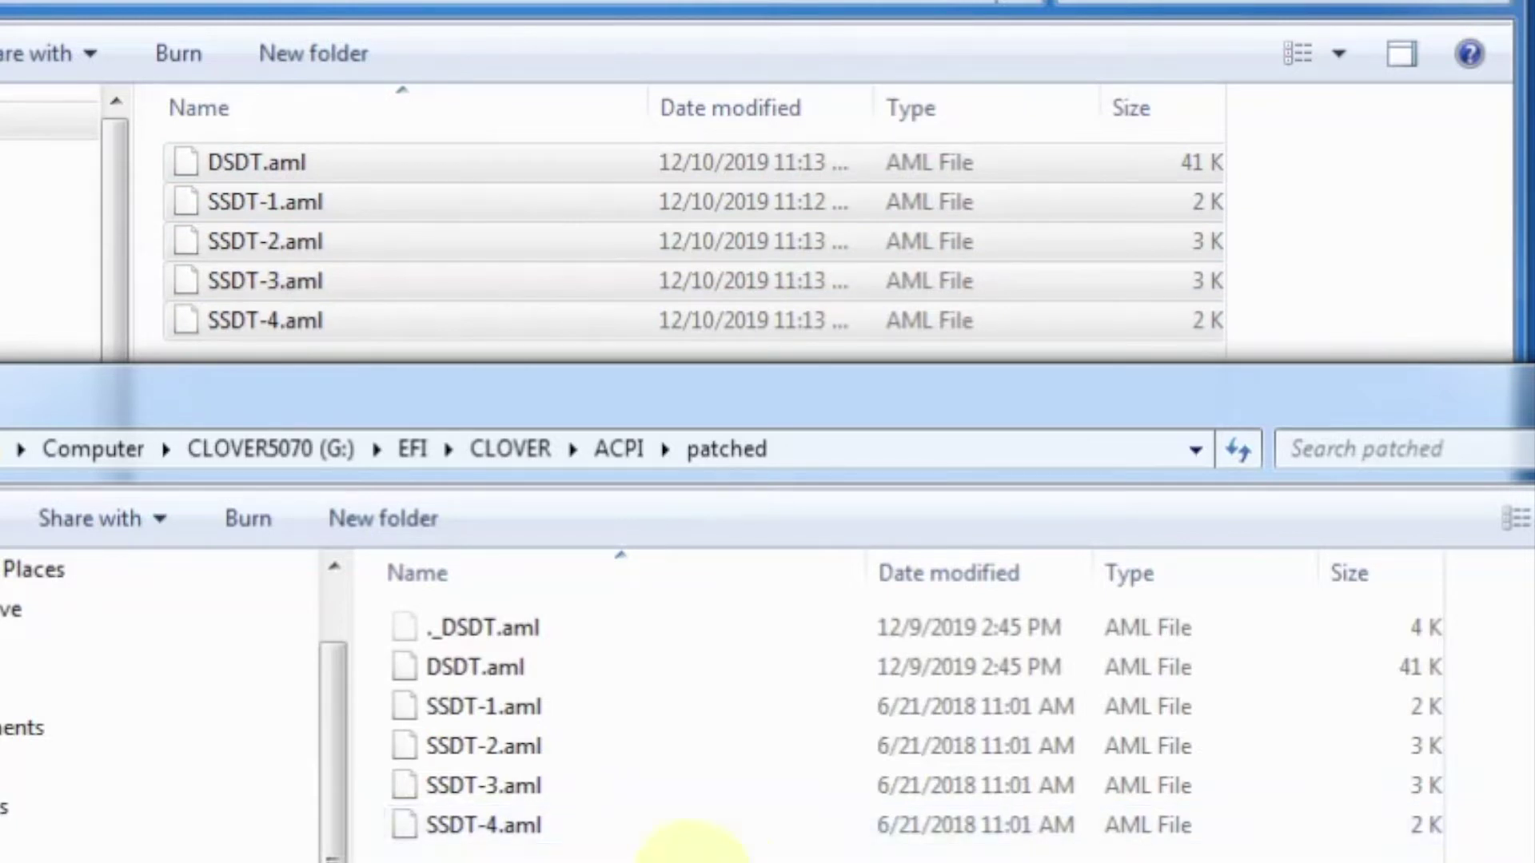
Go back up to the CLOVER folder and select config.plist
click(627, 449)
drag(615, 406, 489, 157)
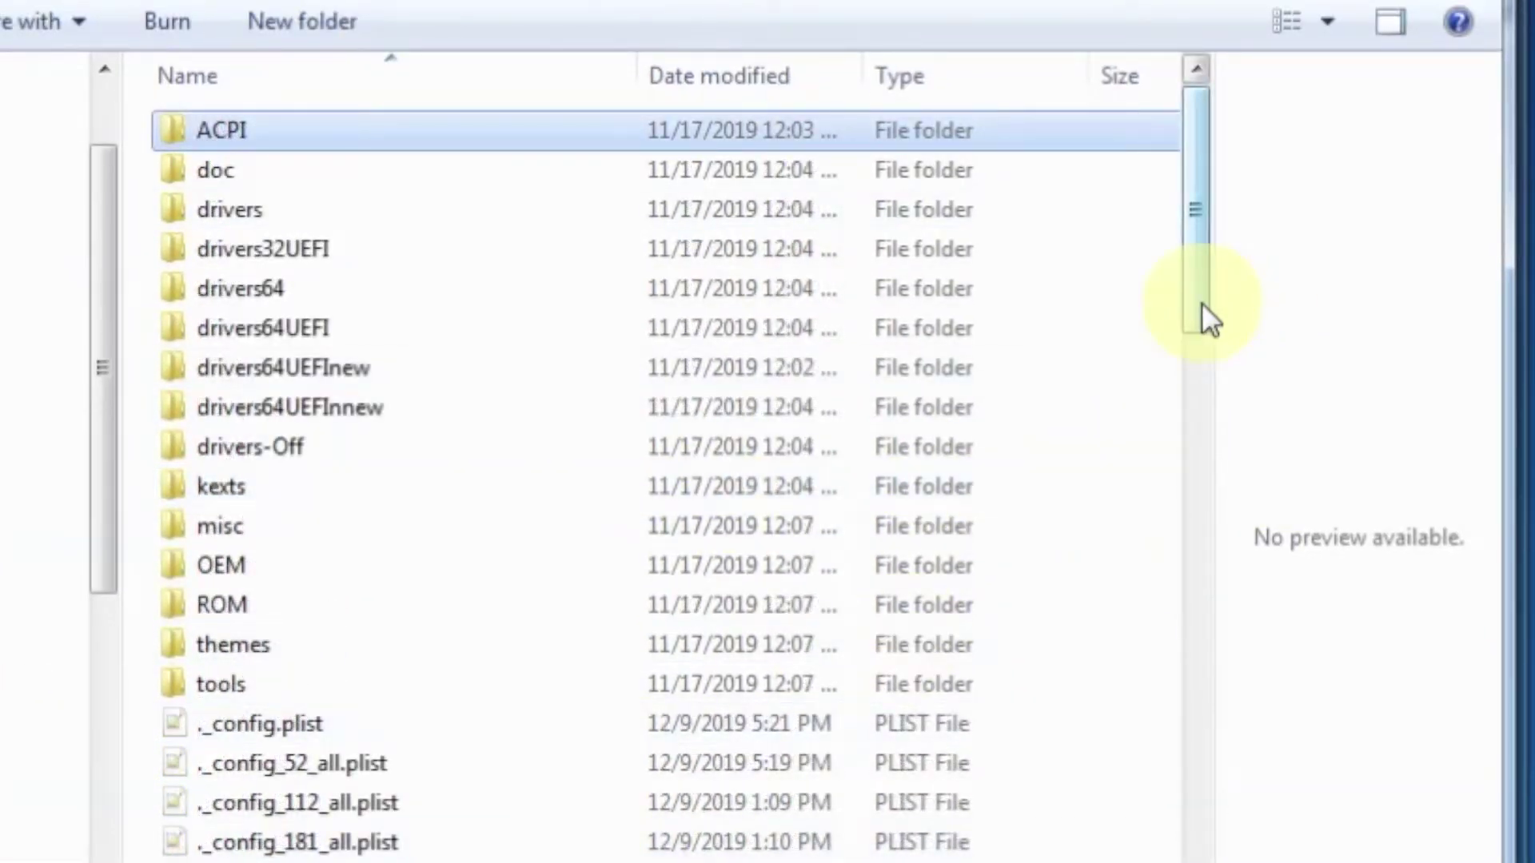
drag(1199, 319, 1206, 506)
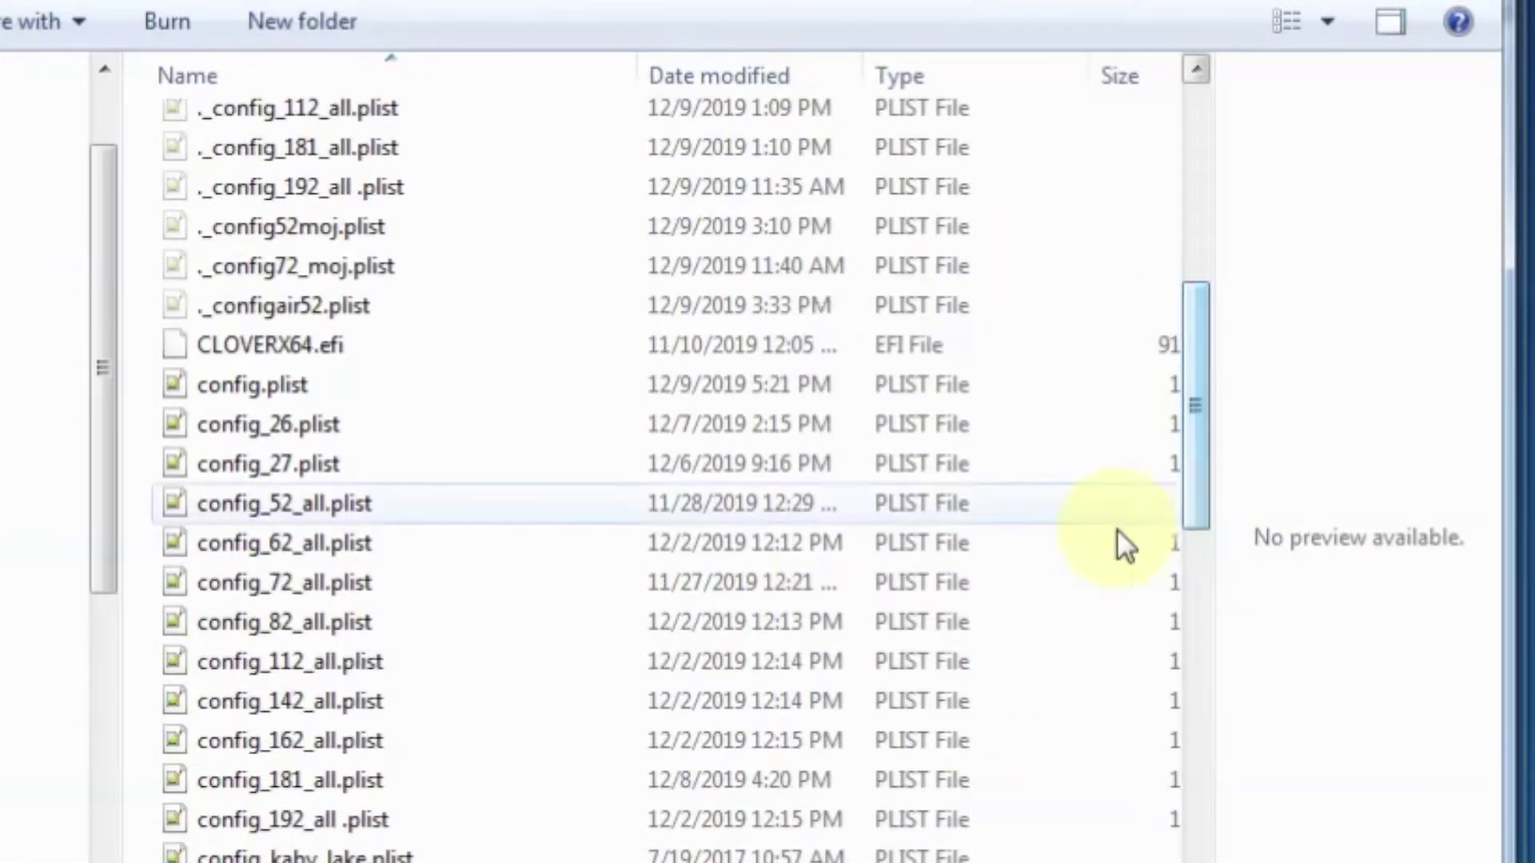
click(355, 386)
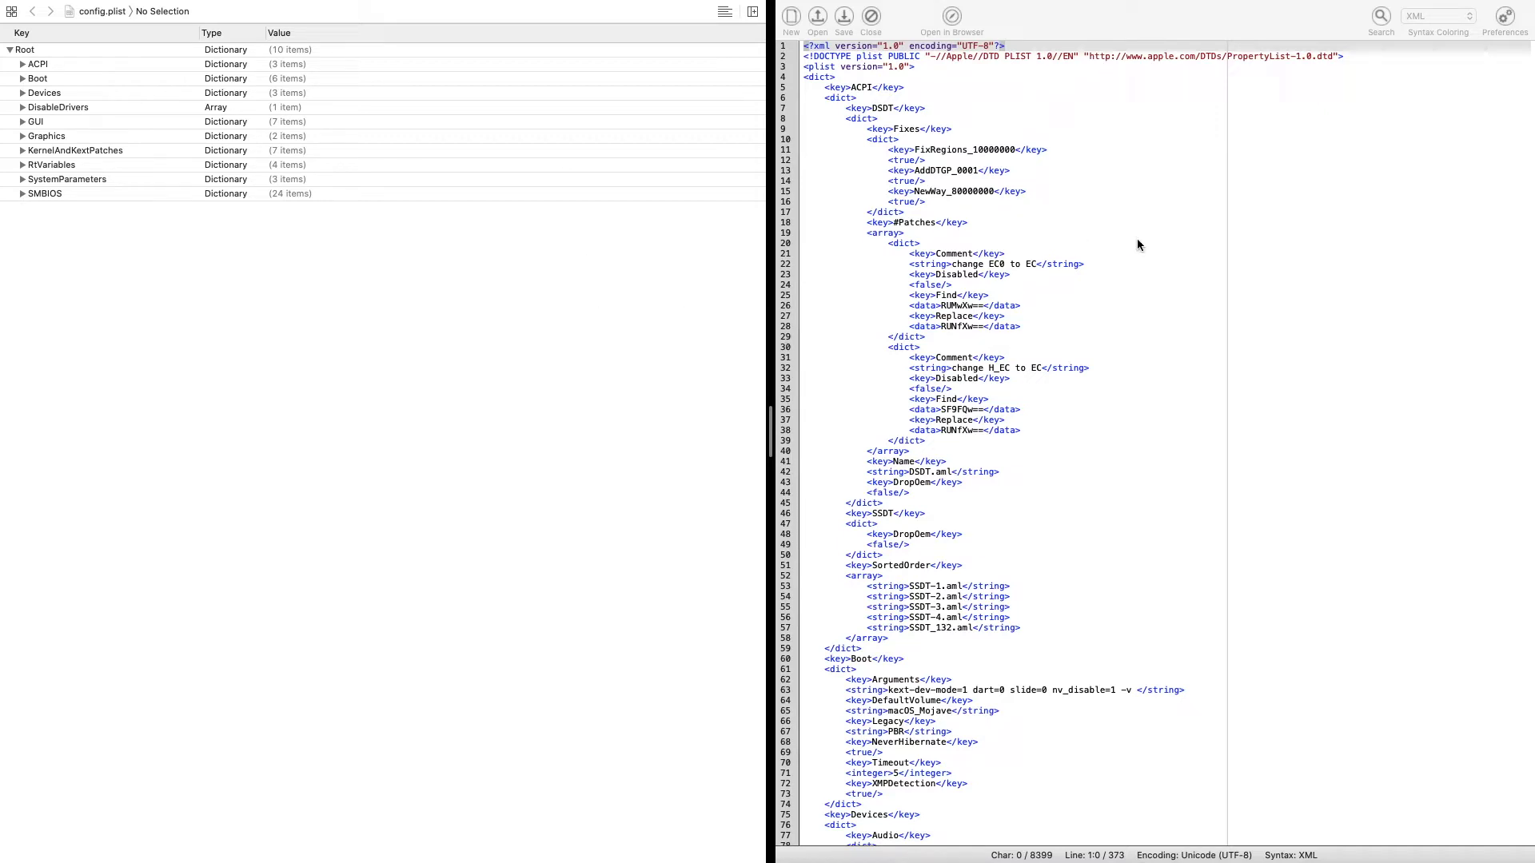
Expand the ACPI and DSDT entries of config.plist next to its raw XML view
click(23, 64)
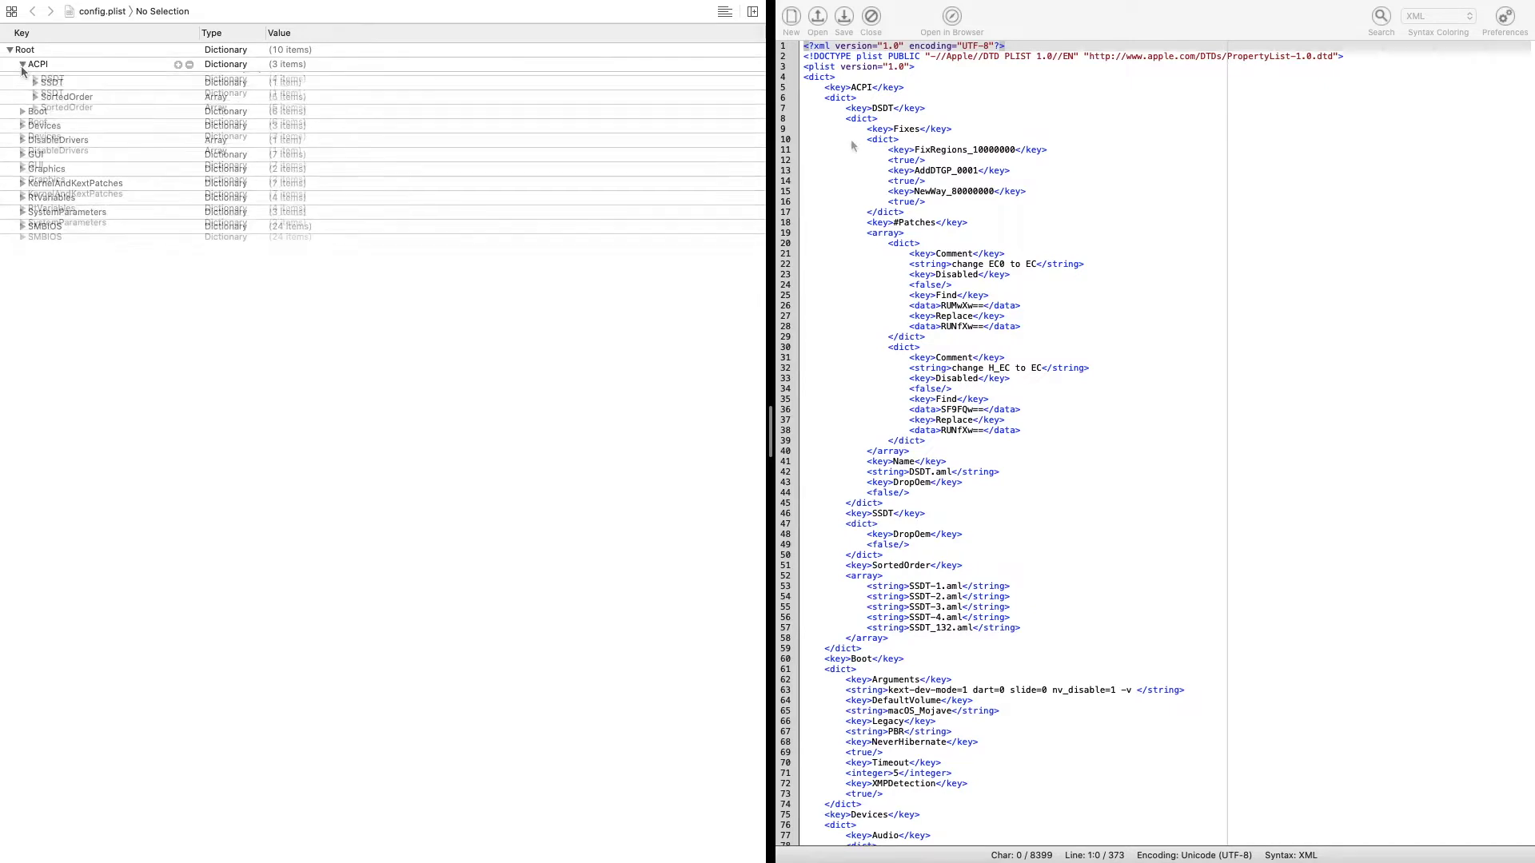
click(867, 89)
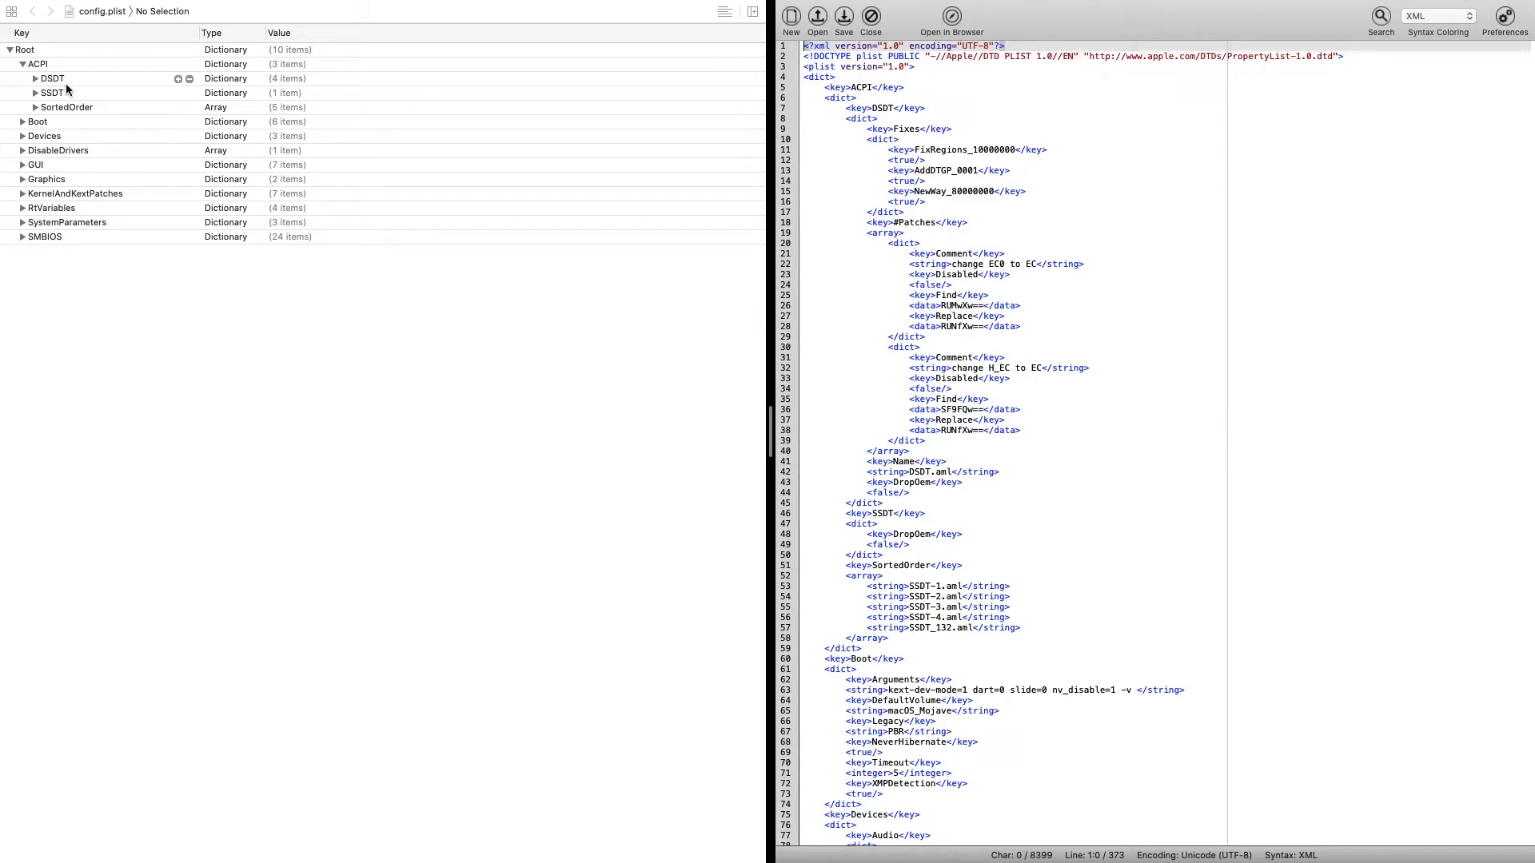
click(35, 78)
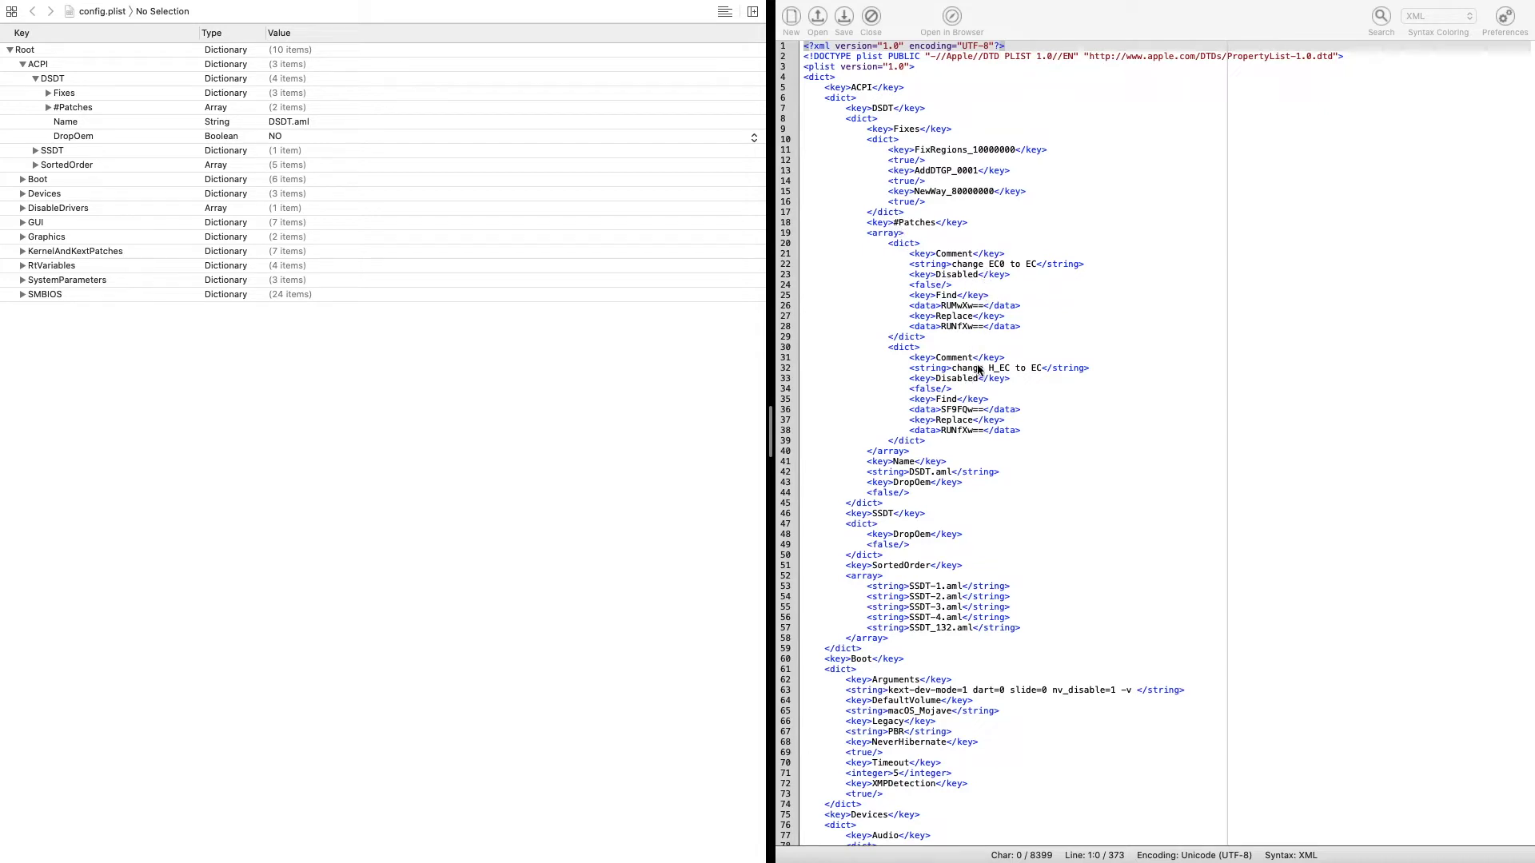
Review the DSDT #Patches Item 0 and Item 1 and the three Fixes, then collapse them
click(48, 108)
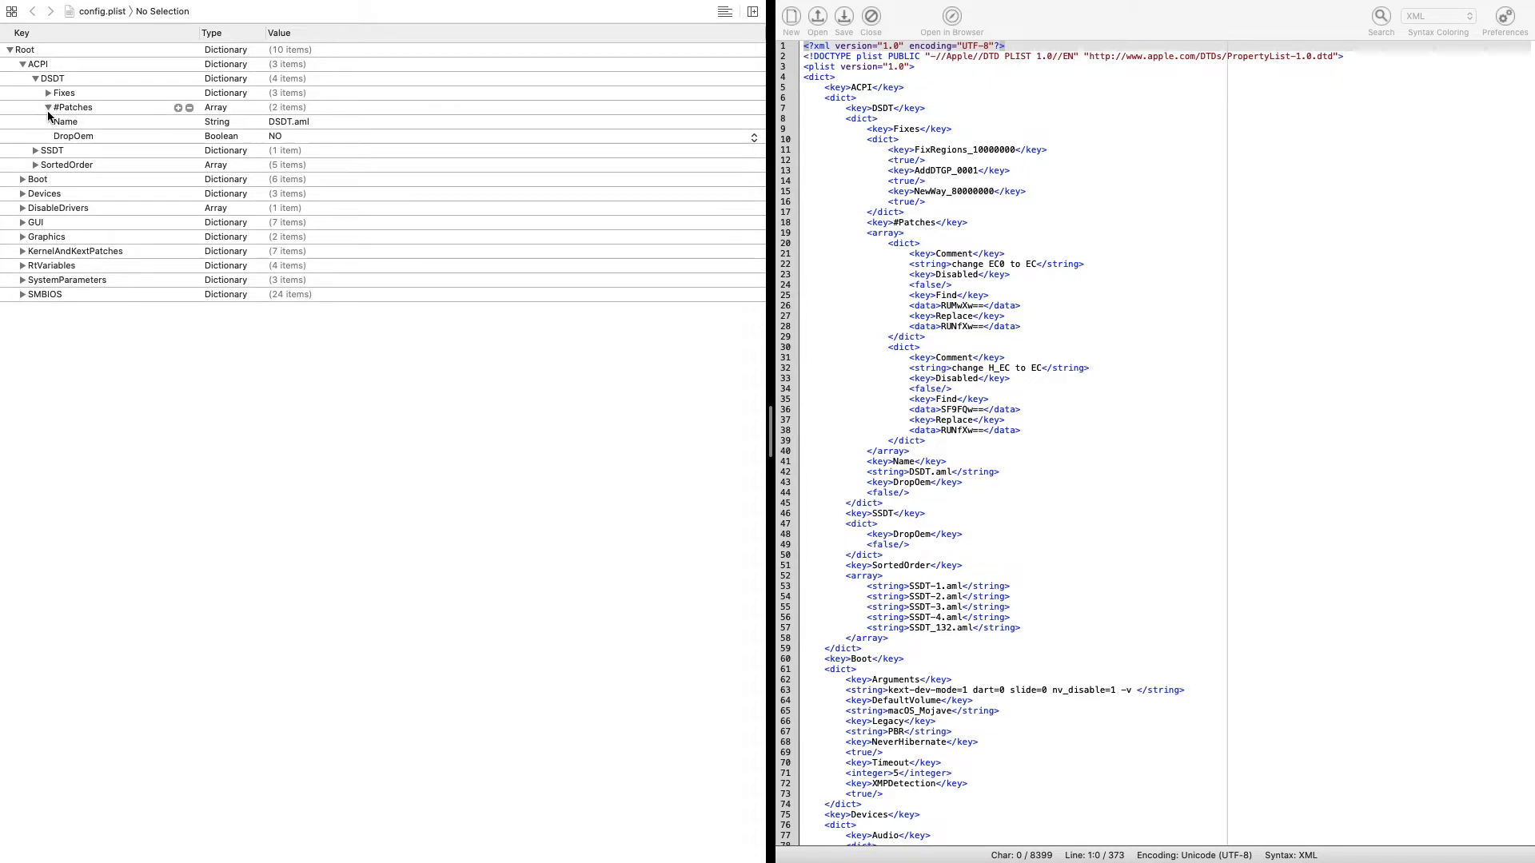
click(60, 123)
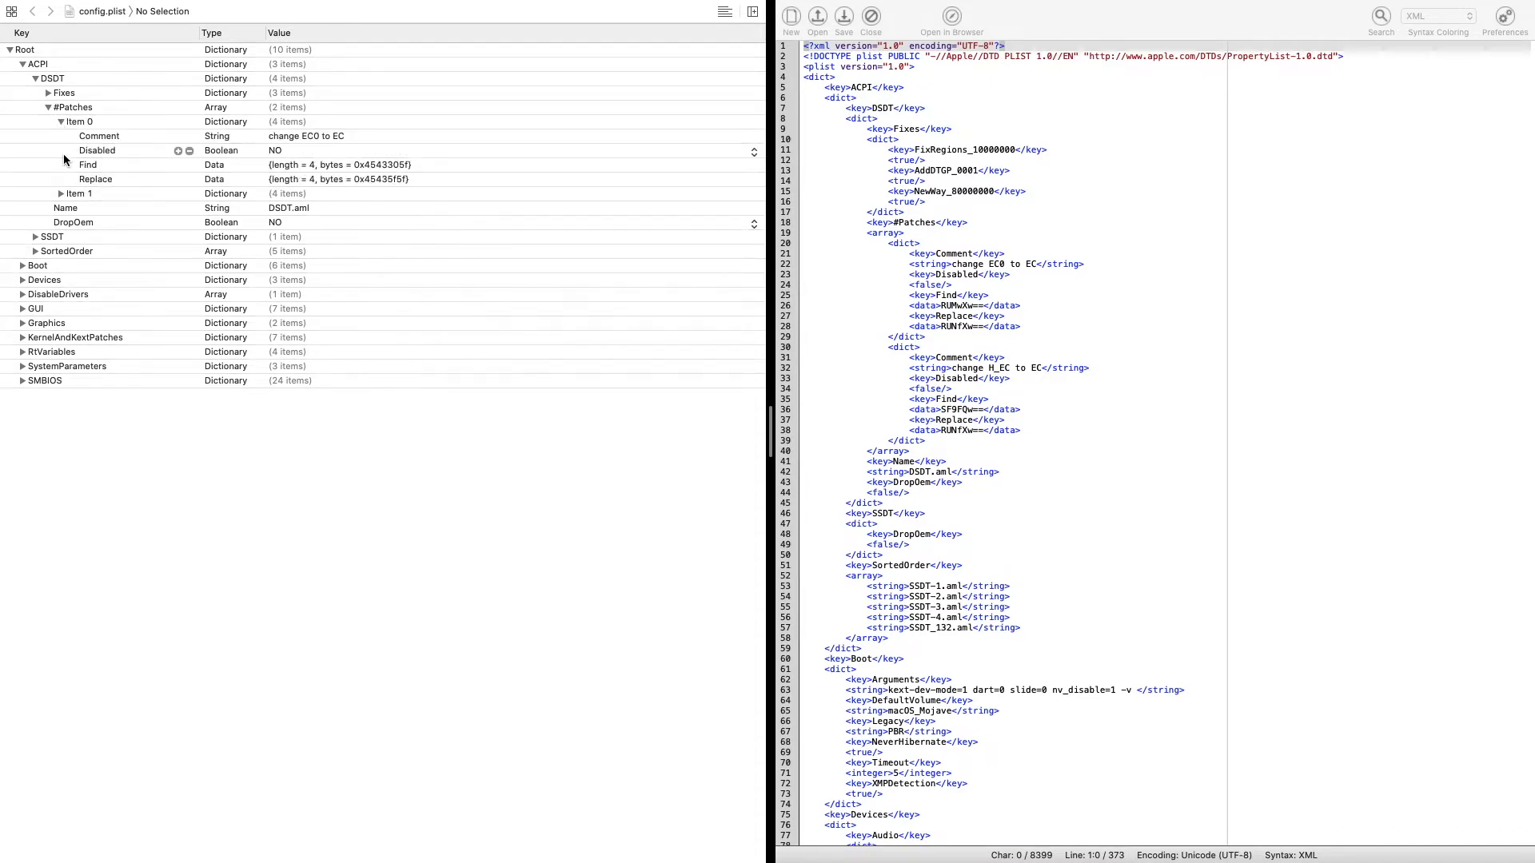
click(61, 194)
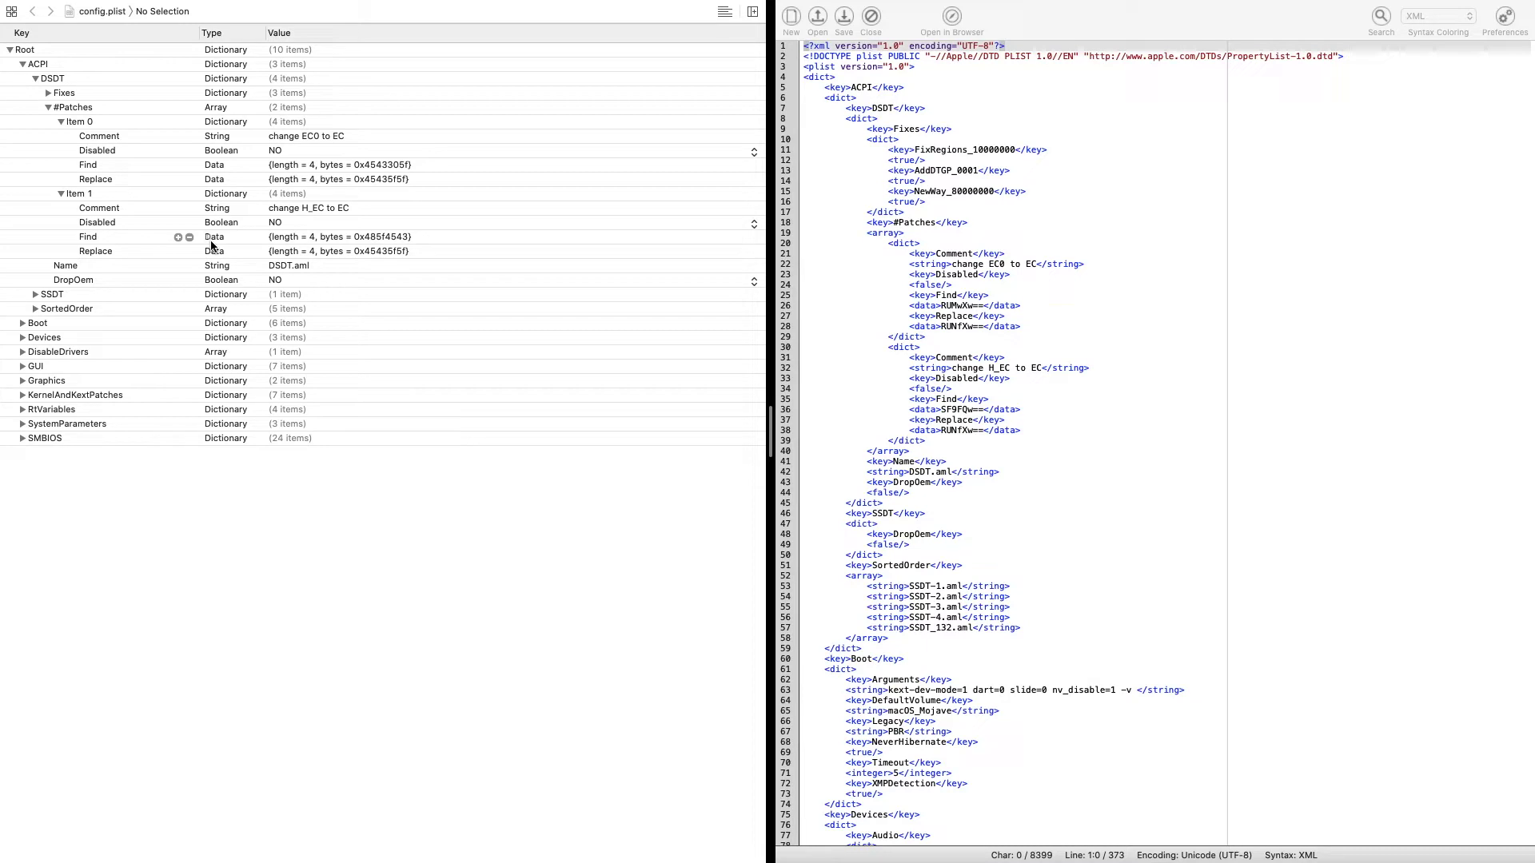
click(48, 93)
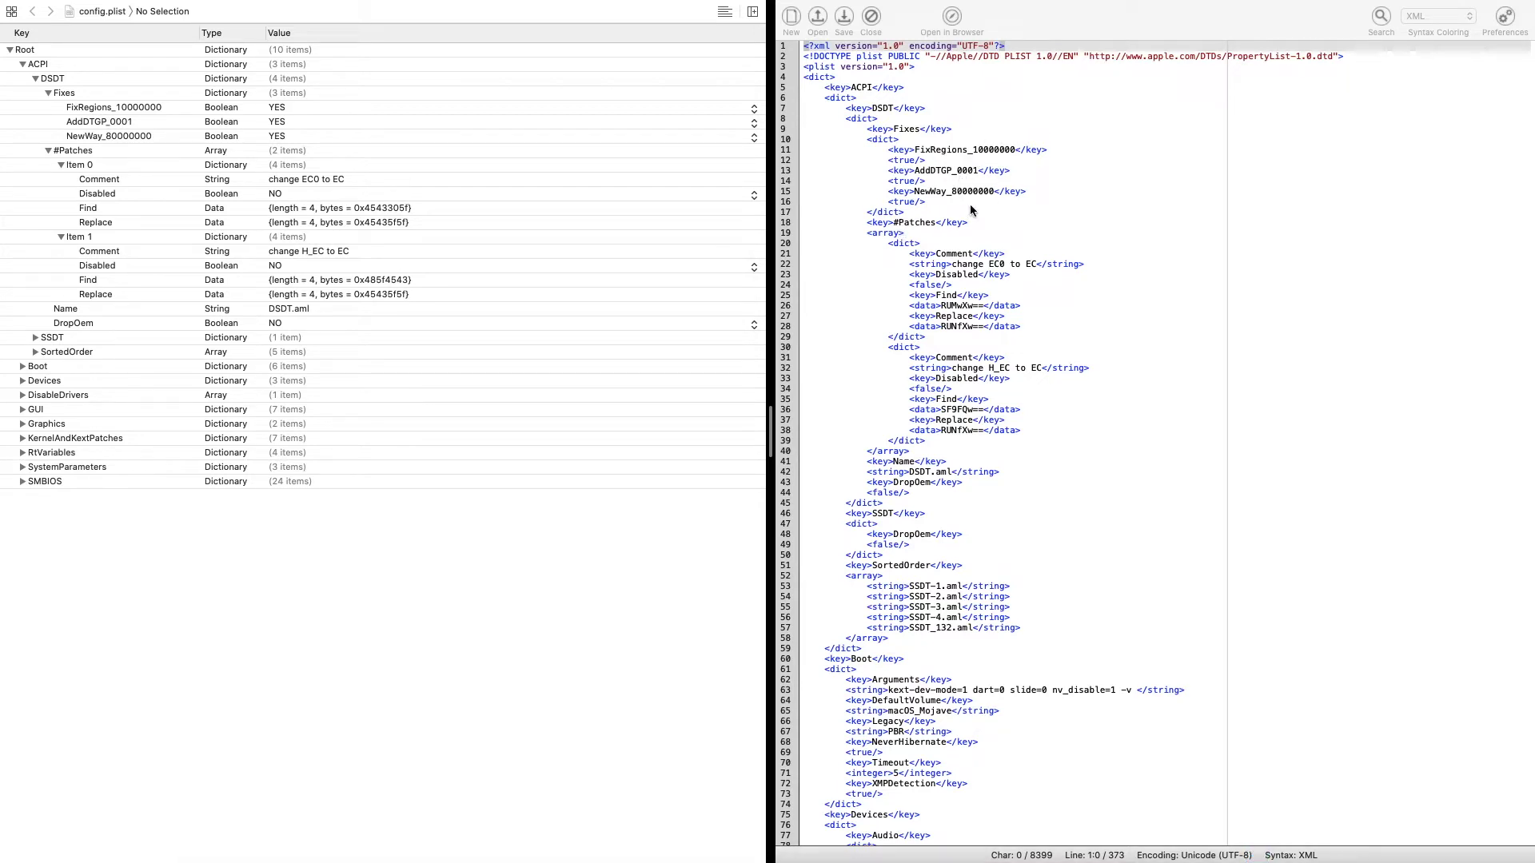
click(48, 93)
click(48, 107)
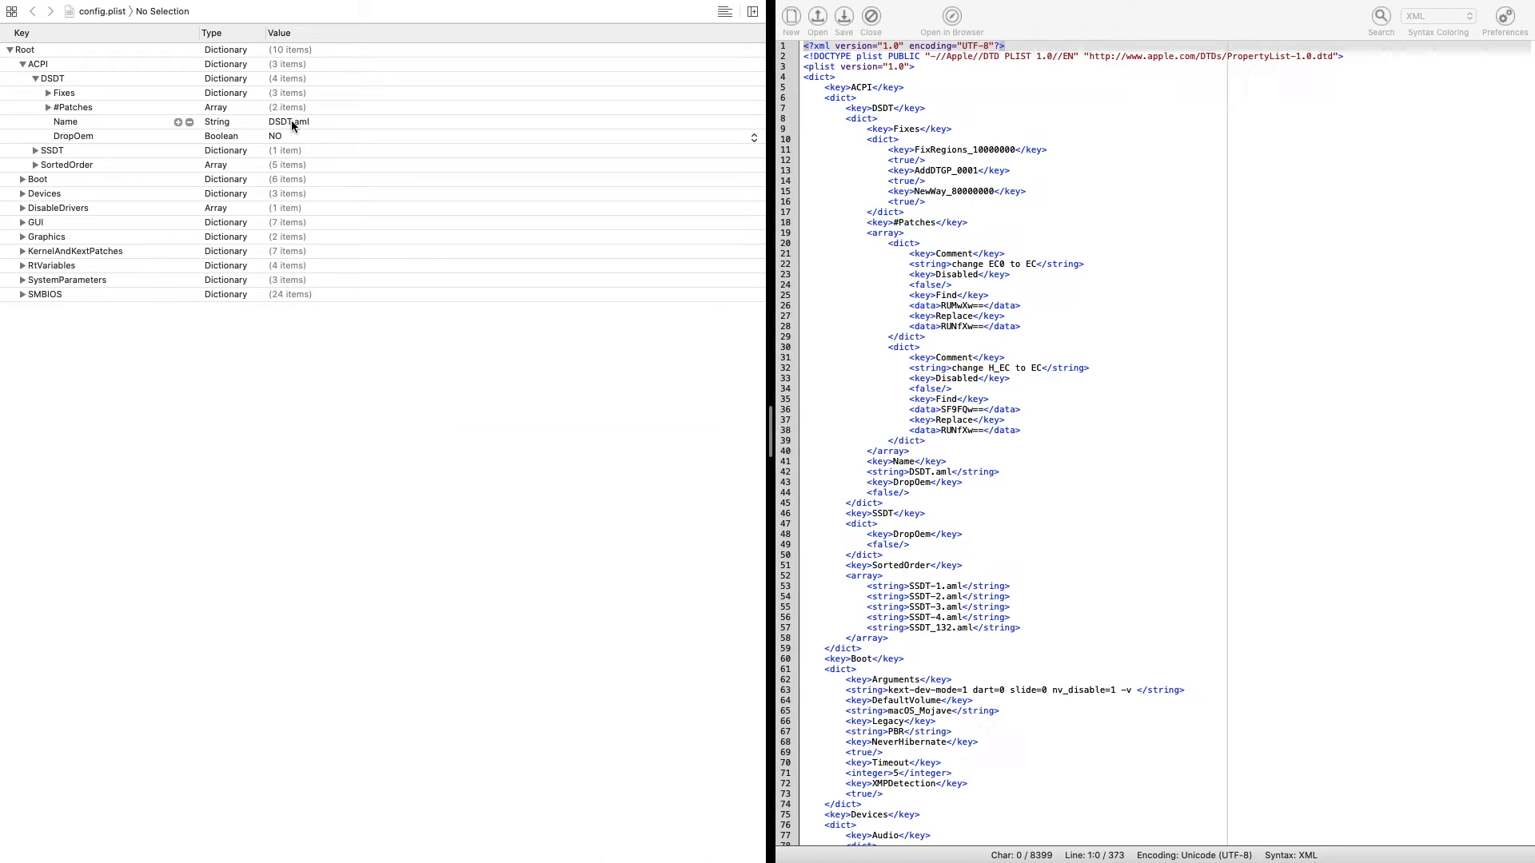
click(47, 107)
click(47, 107)
Expand SSDT and its SortedOrder list to show the SSDT_132.aml entry
scroll(923, 128, down, 10)
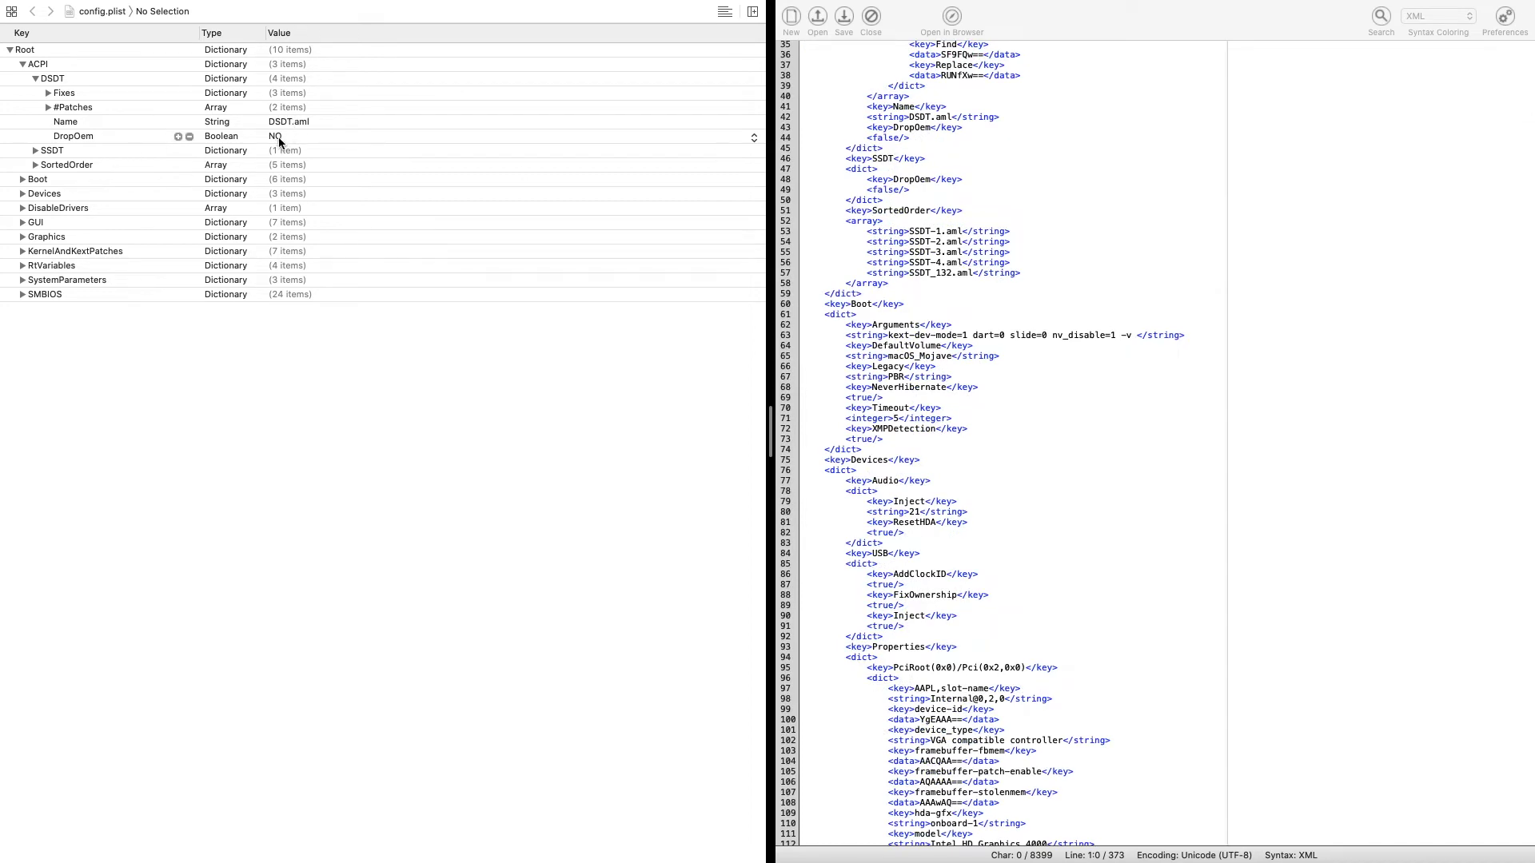
click(35, 151)
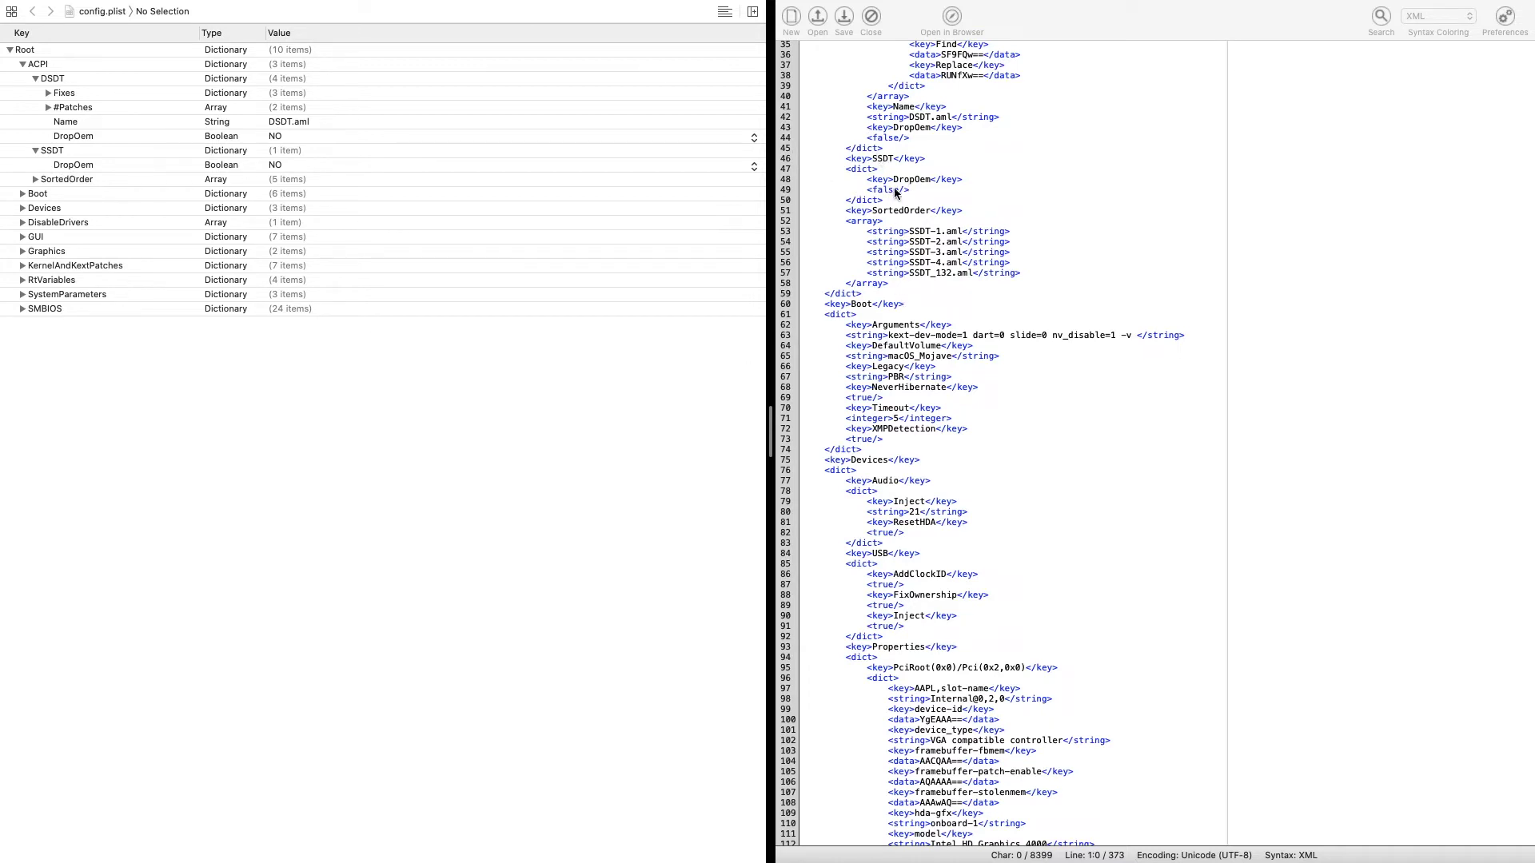
click(36, 179)
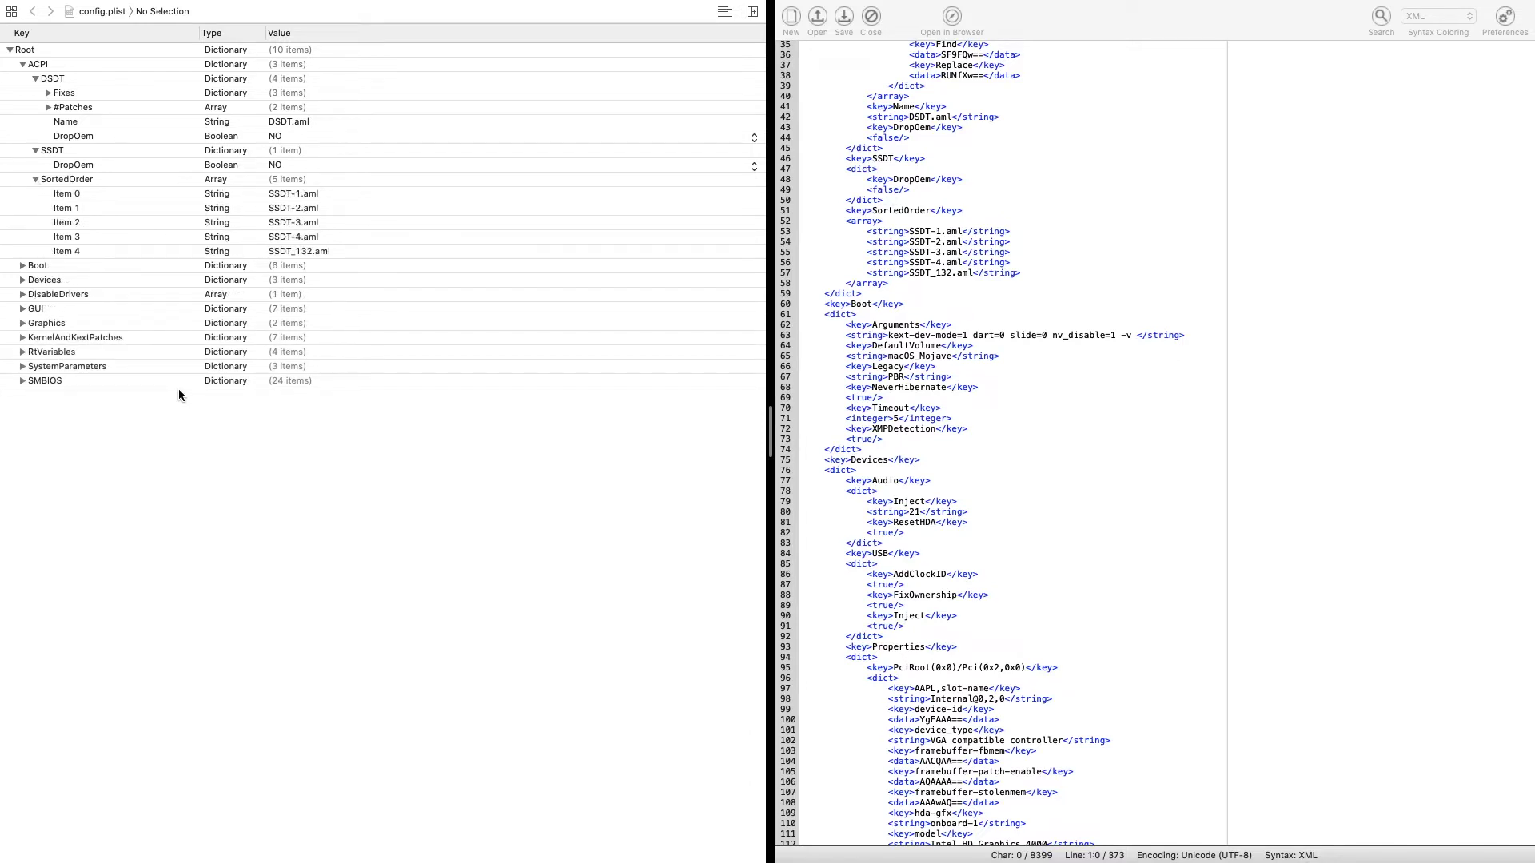
click(28, 253)
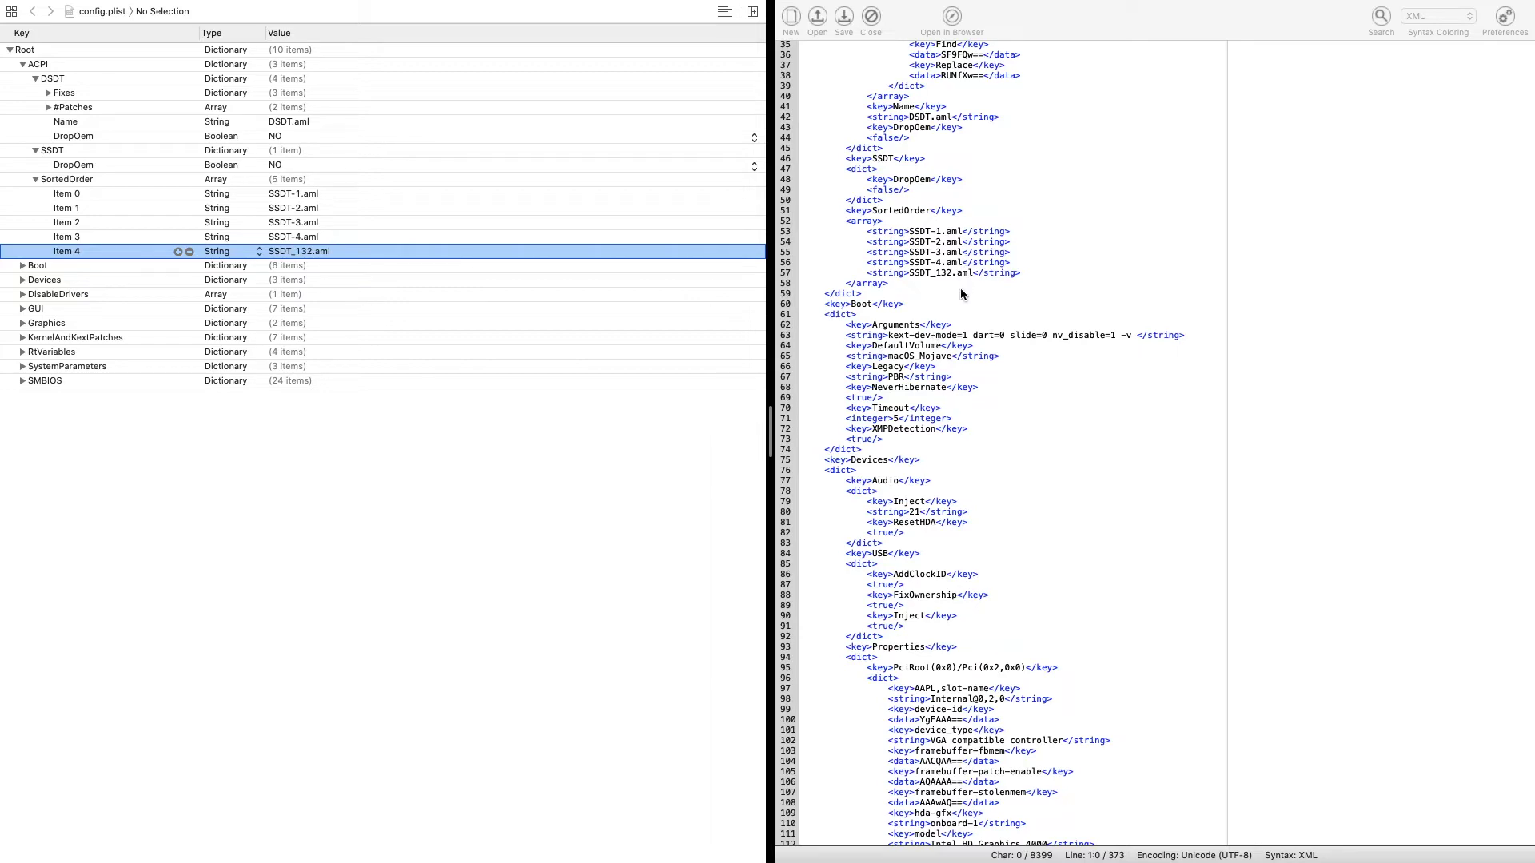
Expand Devices to show Audio Inject 21 with ResetHDA YES, plus the USB settings
scroll(967, 275, down, 5)
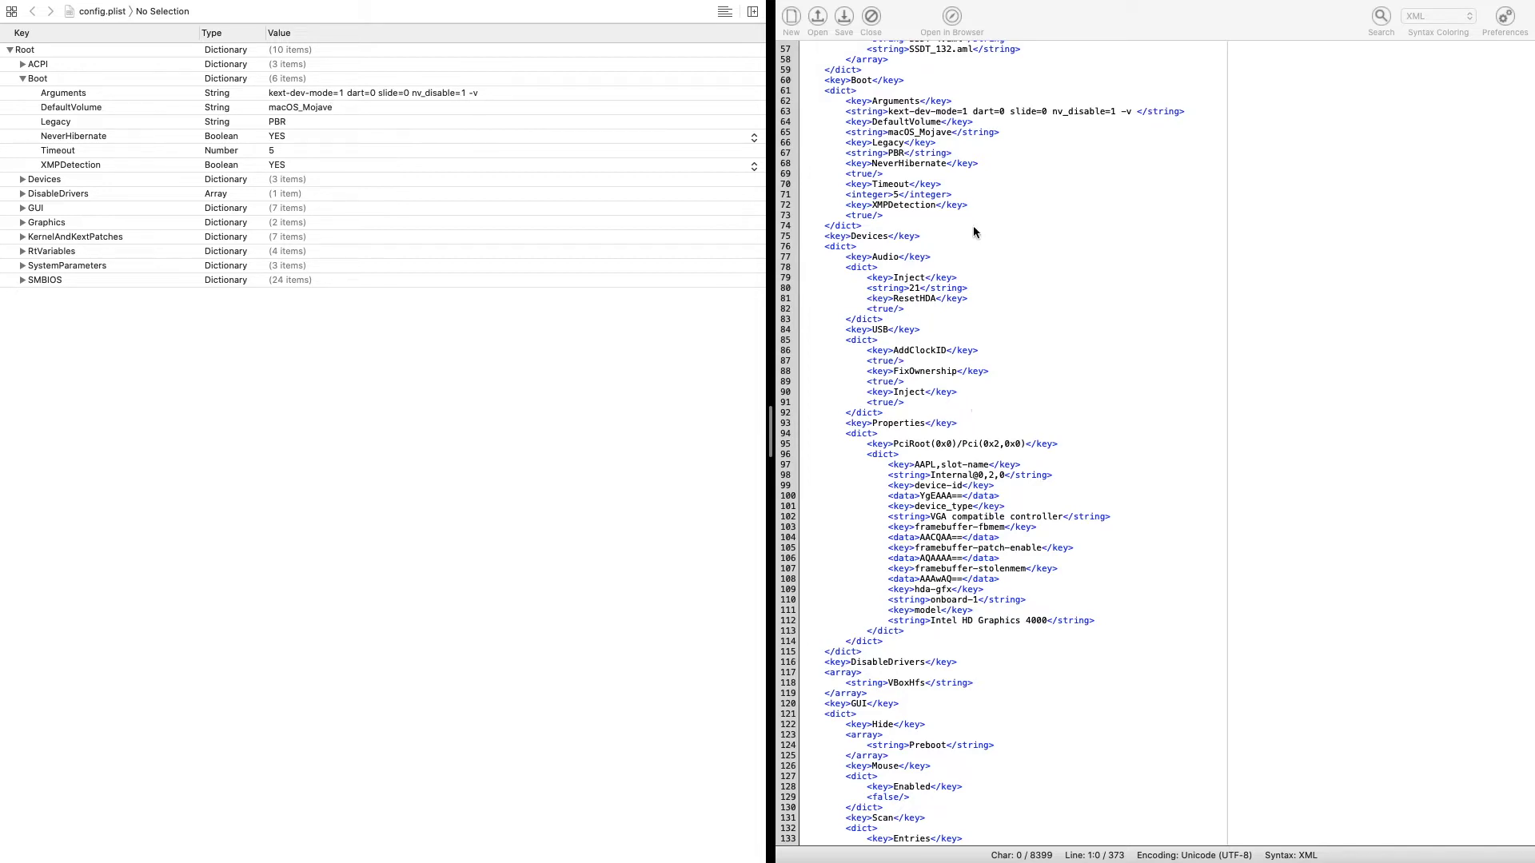
scroll(974, 232, down, 2)
click(22, 179)
click(35, 107)
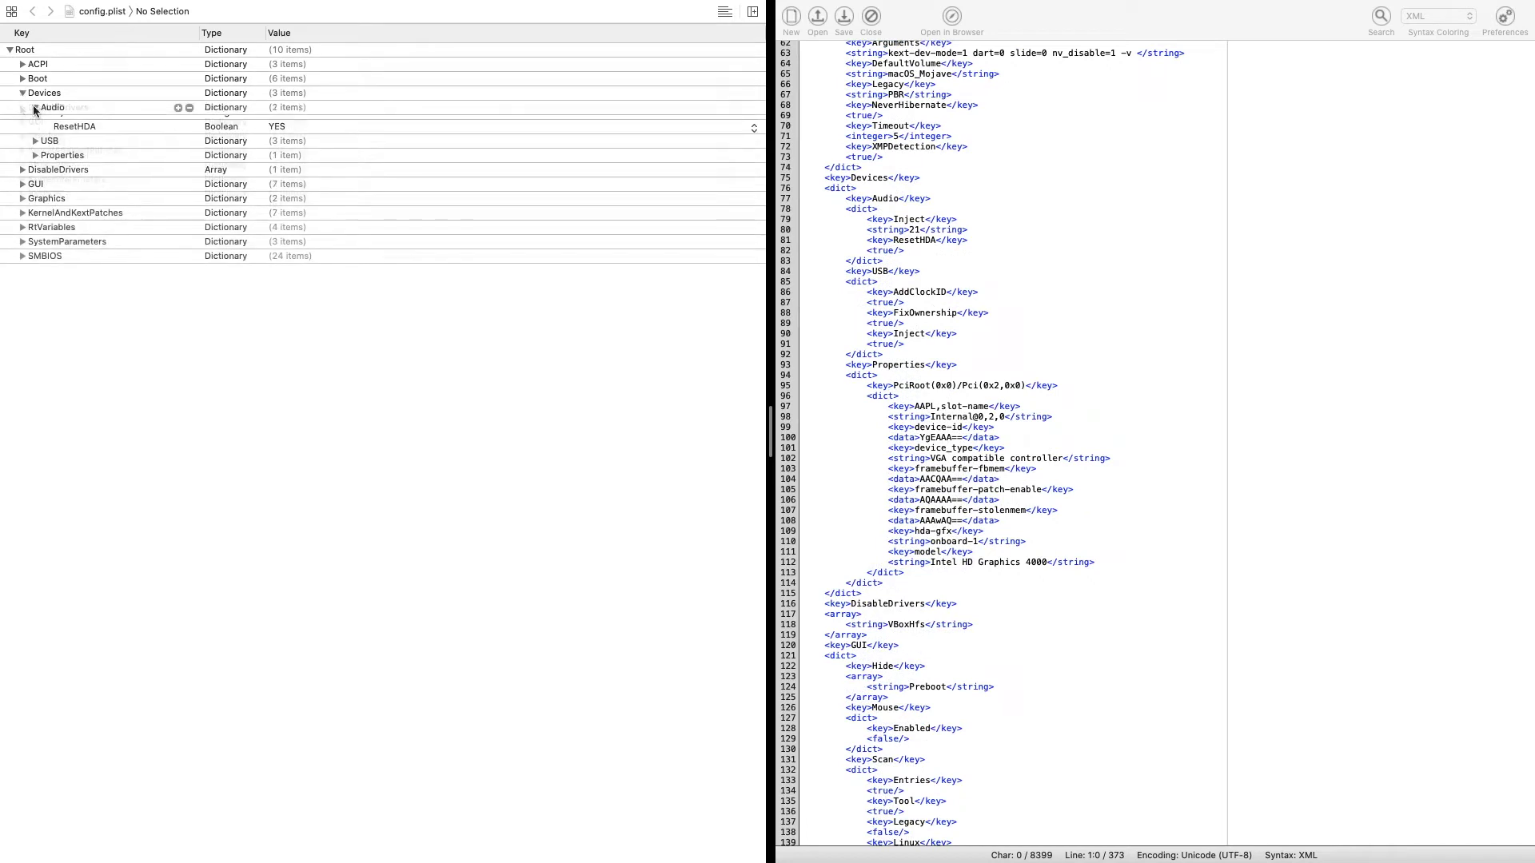
scroll(983, 317, down, 5)
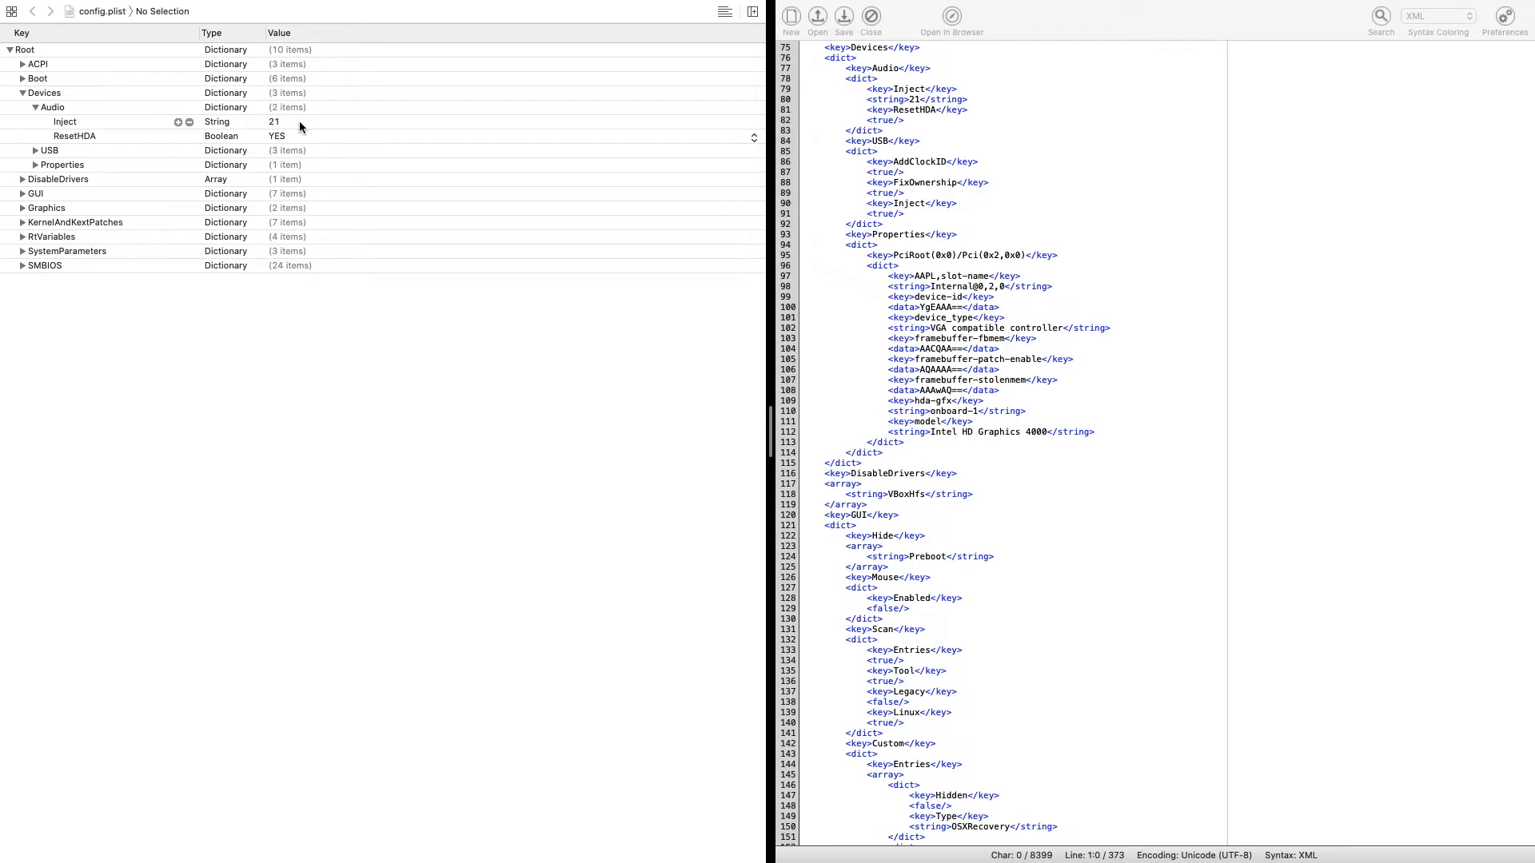
click(35, 150)
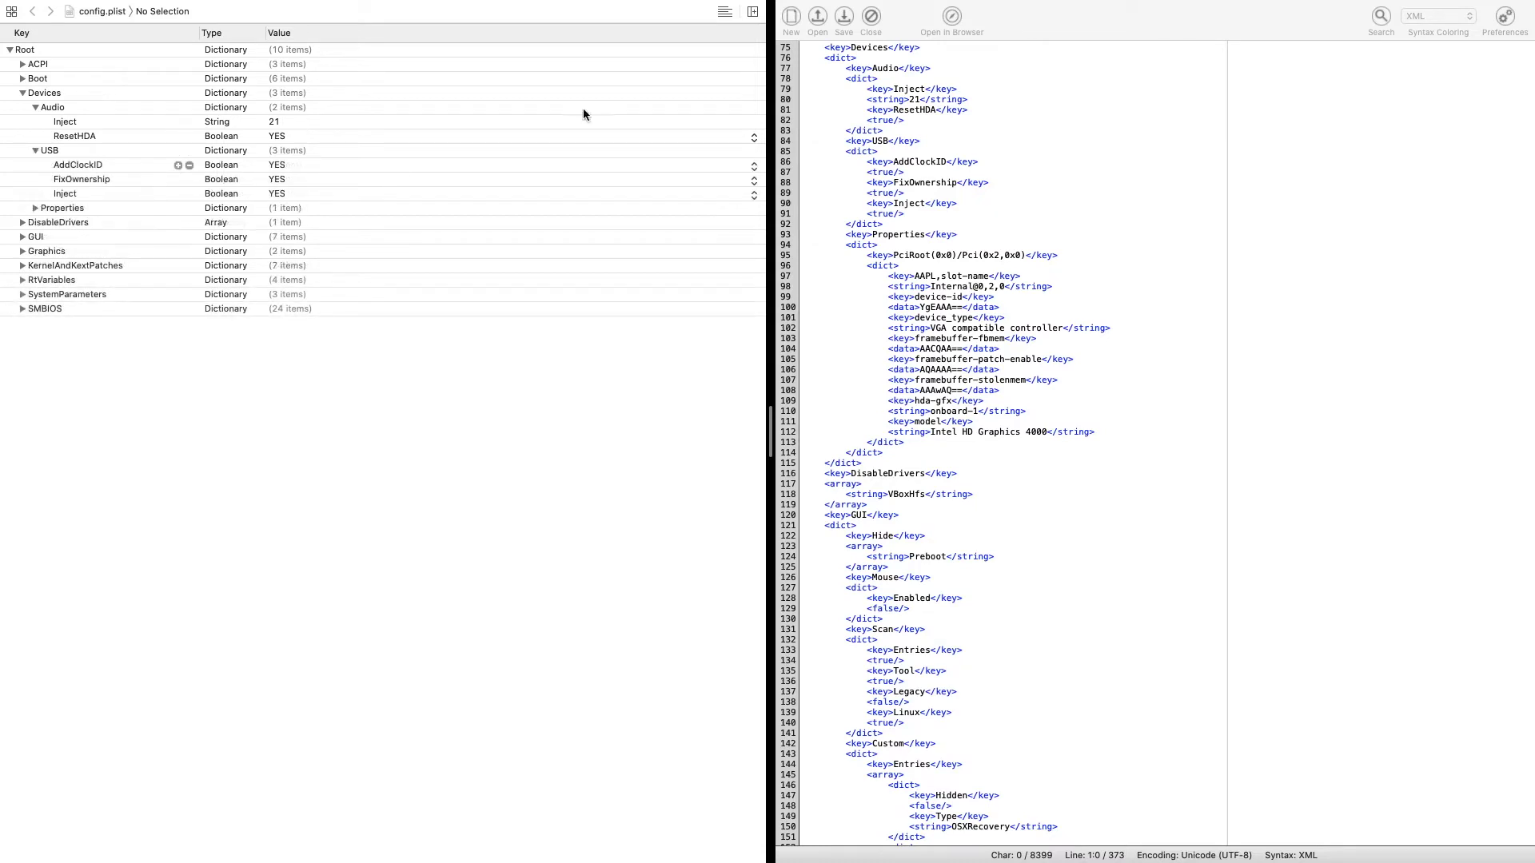
Inspect the Intel HD 4000 device properties, highlighting device-id YgEAAA== in the XML editor, then collapse Devices
scroll(939, 204, down, 3)
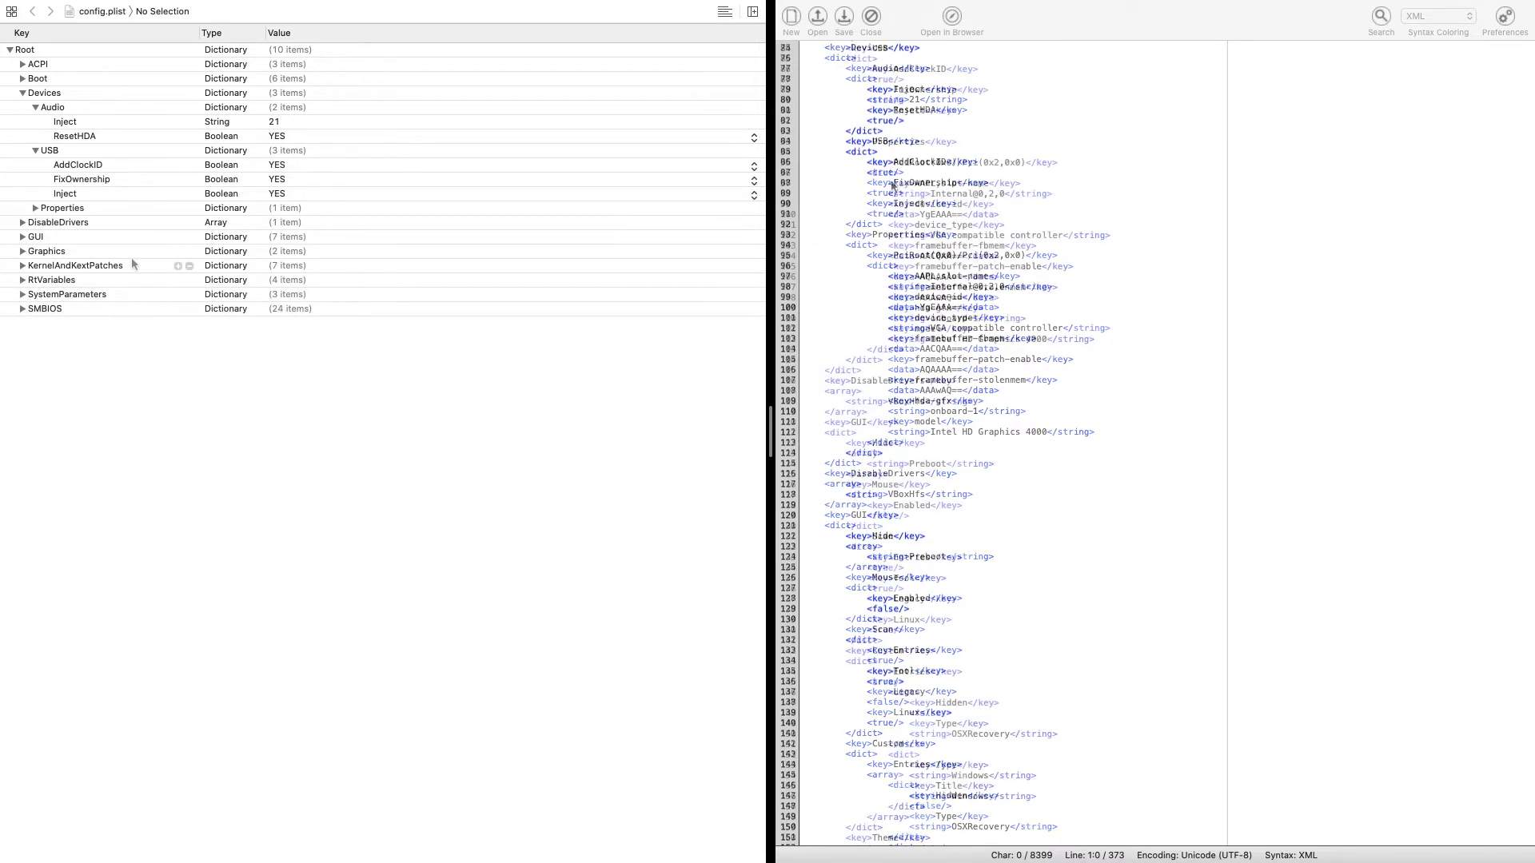
alt+click(35, 208)
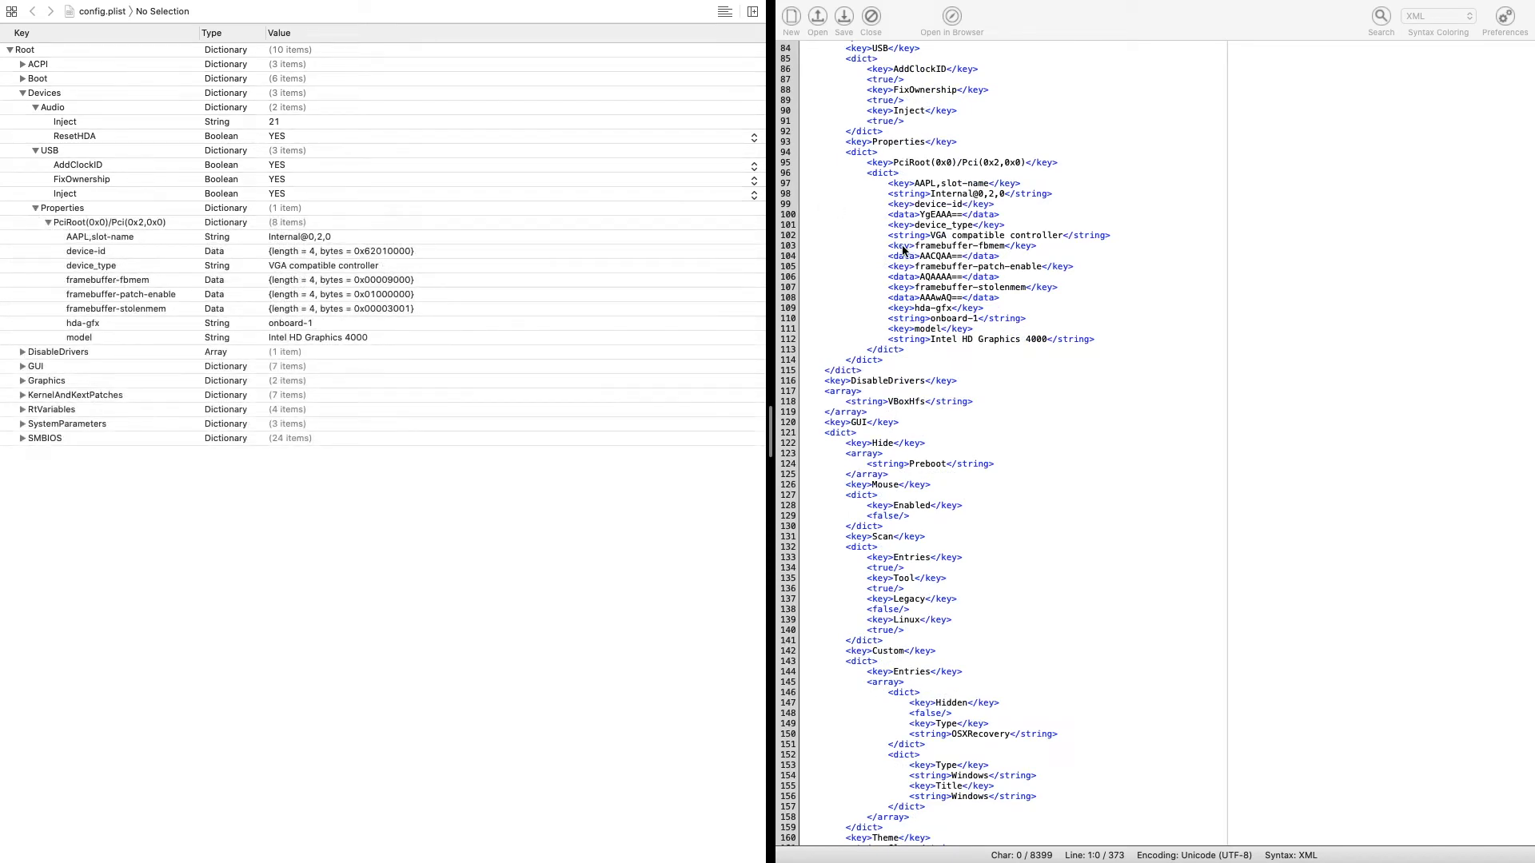
click(919, 276)
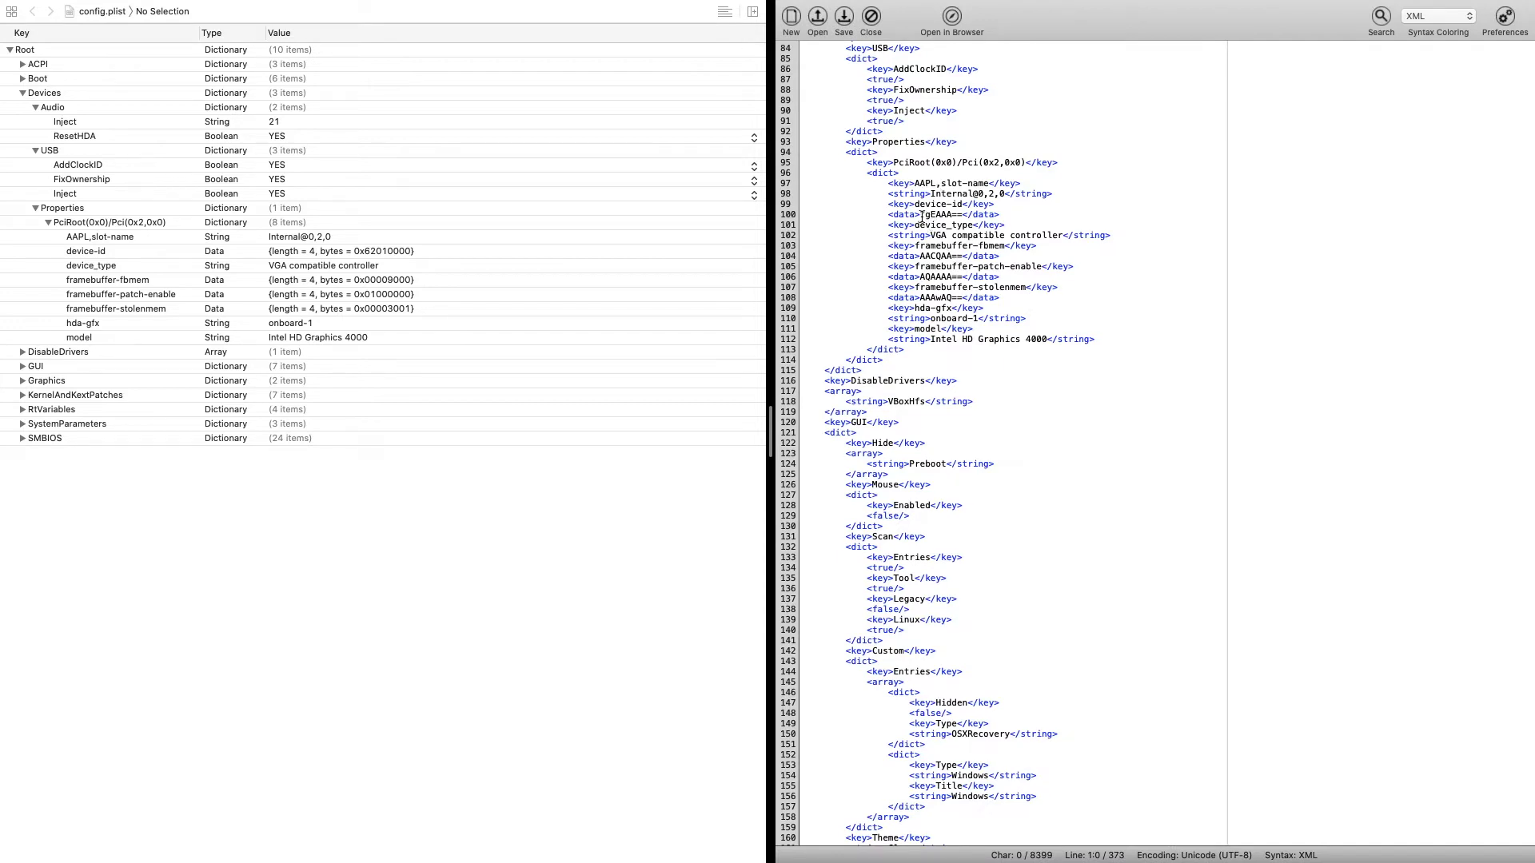
drag(919, 215, 964, 213)
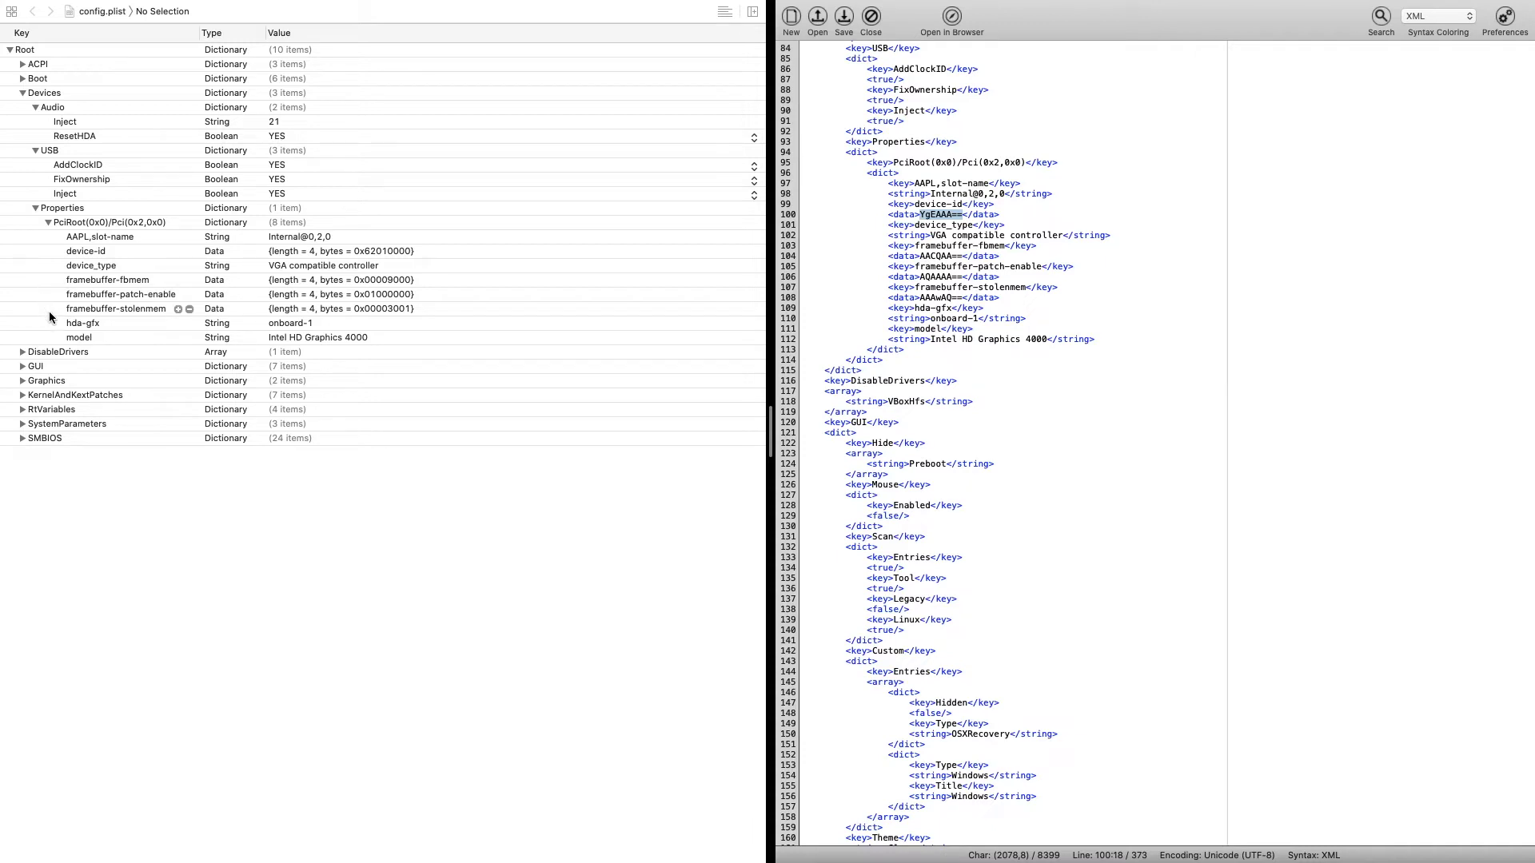
click(1027, 301)
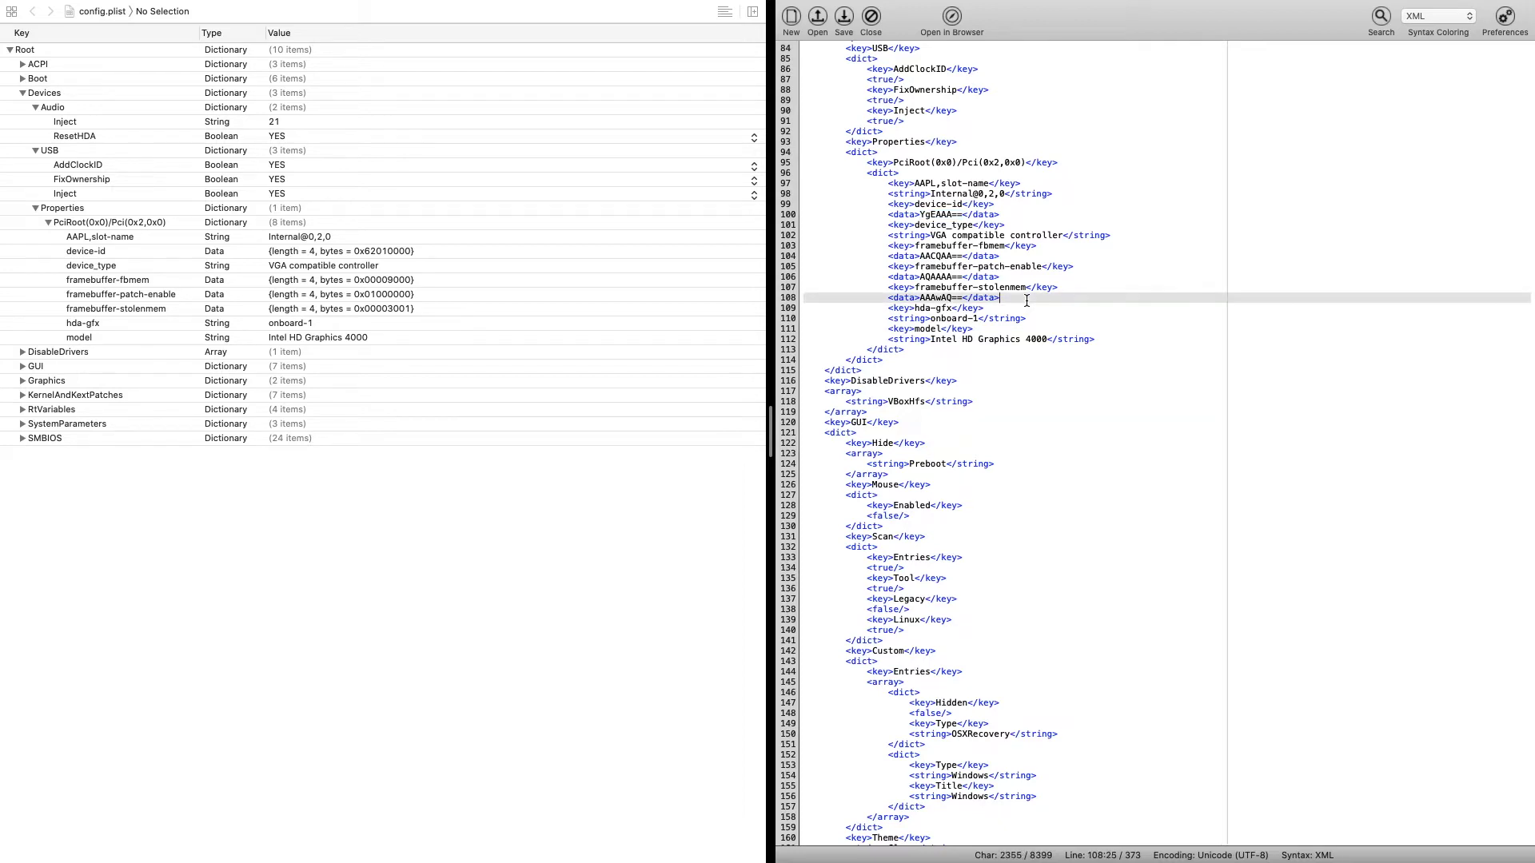
click(23, 93)
Expand the Graphics ATI, Intel and NVidia Inject flags and the KernelAndKextPatches section
click(23, 136)
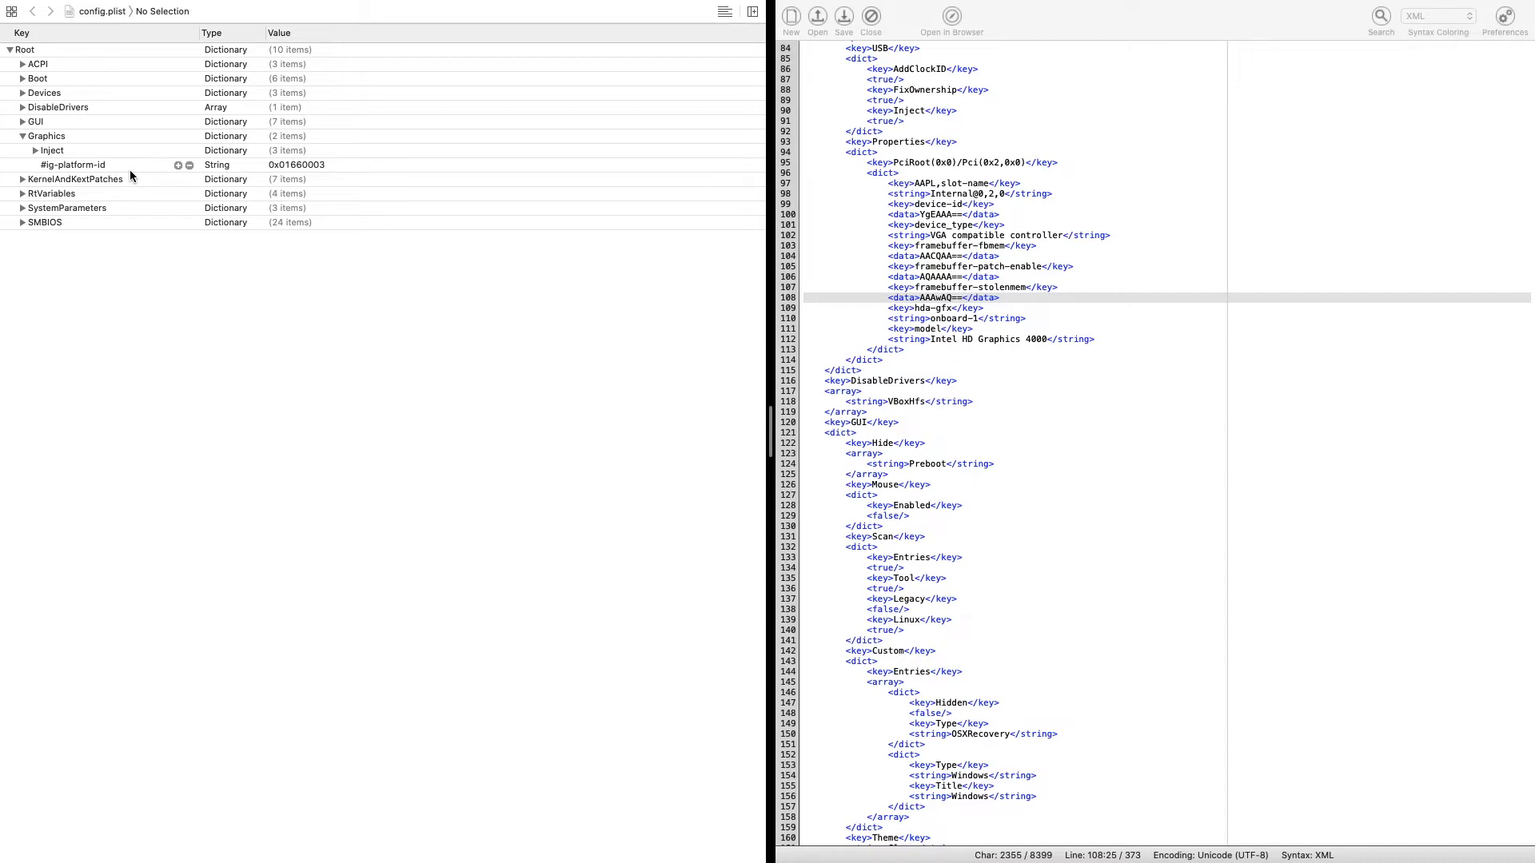
click(35, 151)
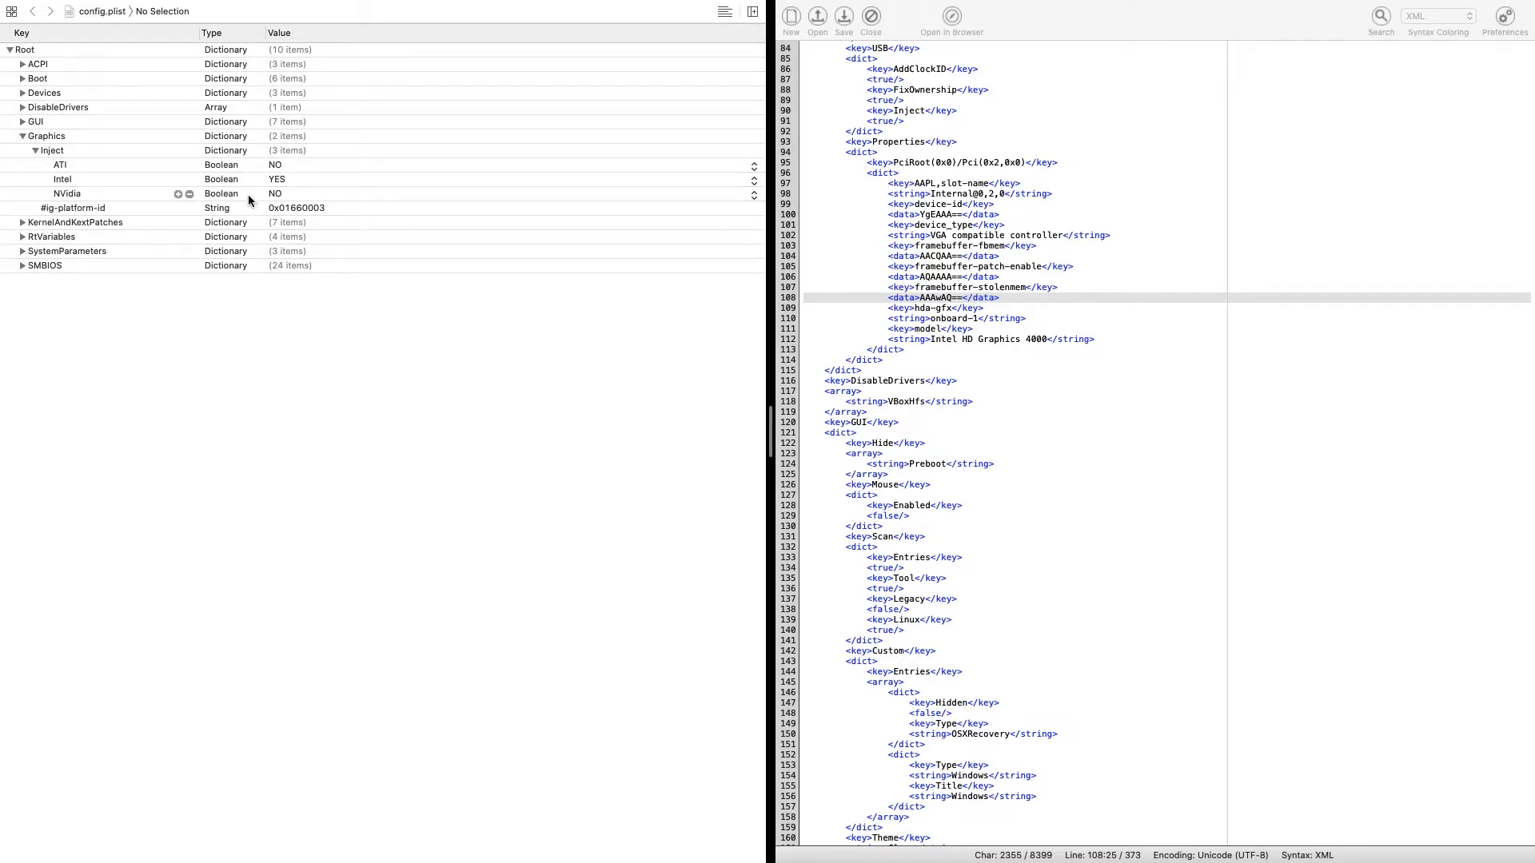
scroll(976, 349, down, 10)
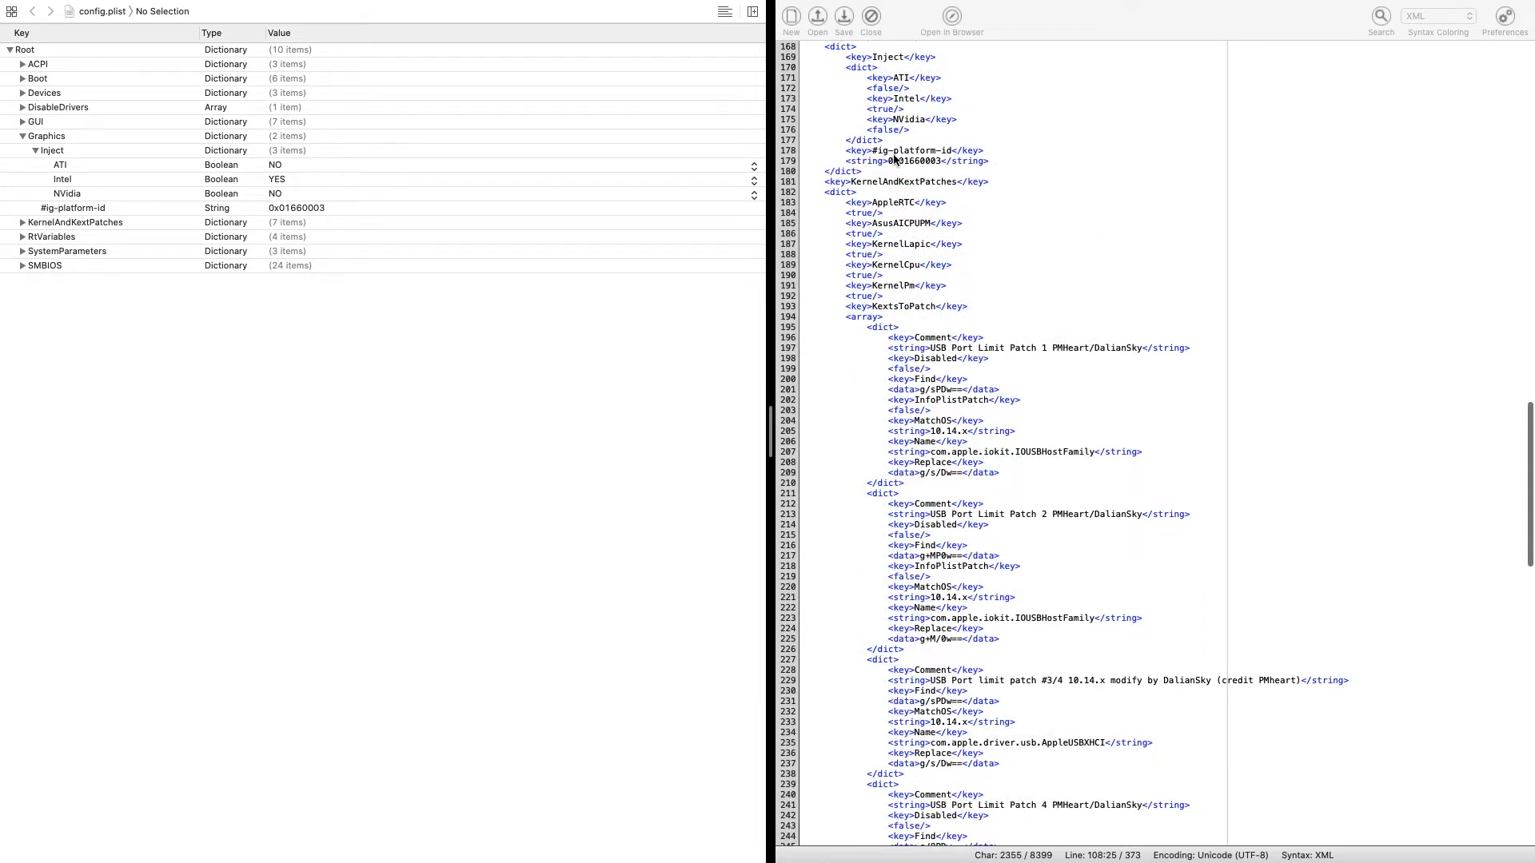
click(23, 223)
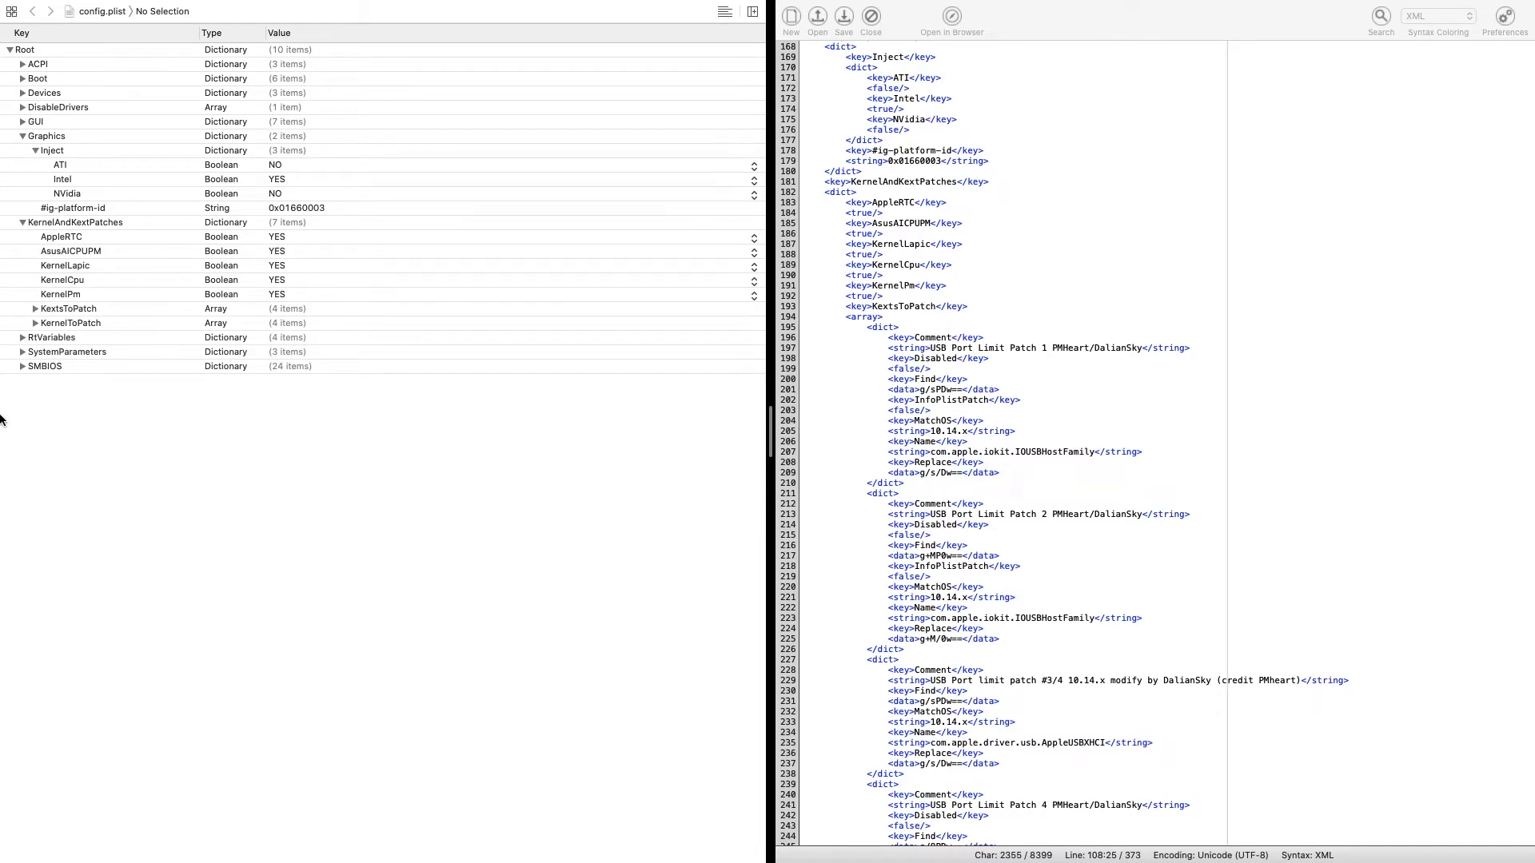
Review KextsToPatch items 0–3, collapse the array, and expand RtVariables
scroll(939, 462, down, 4)
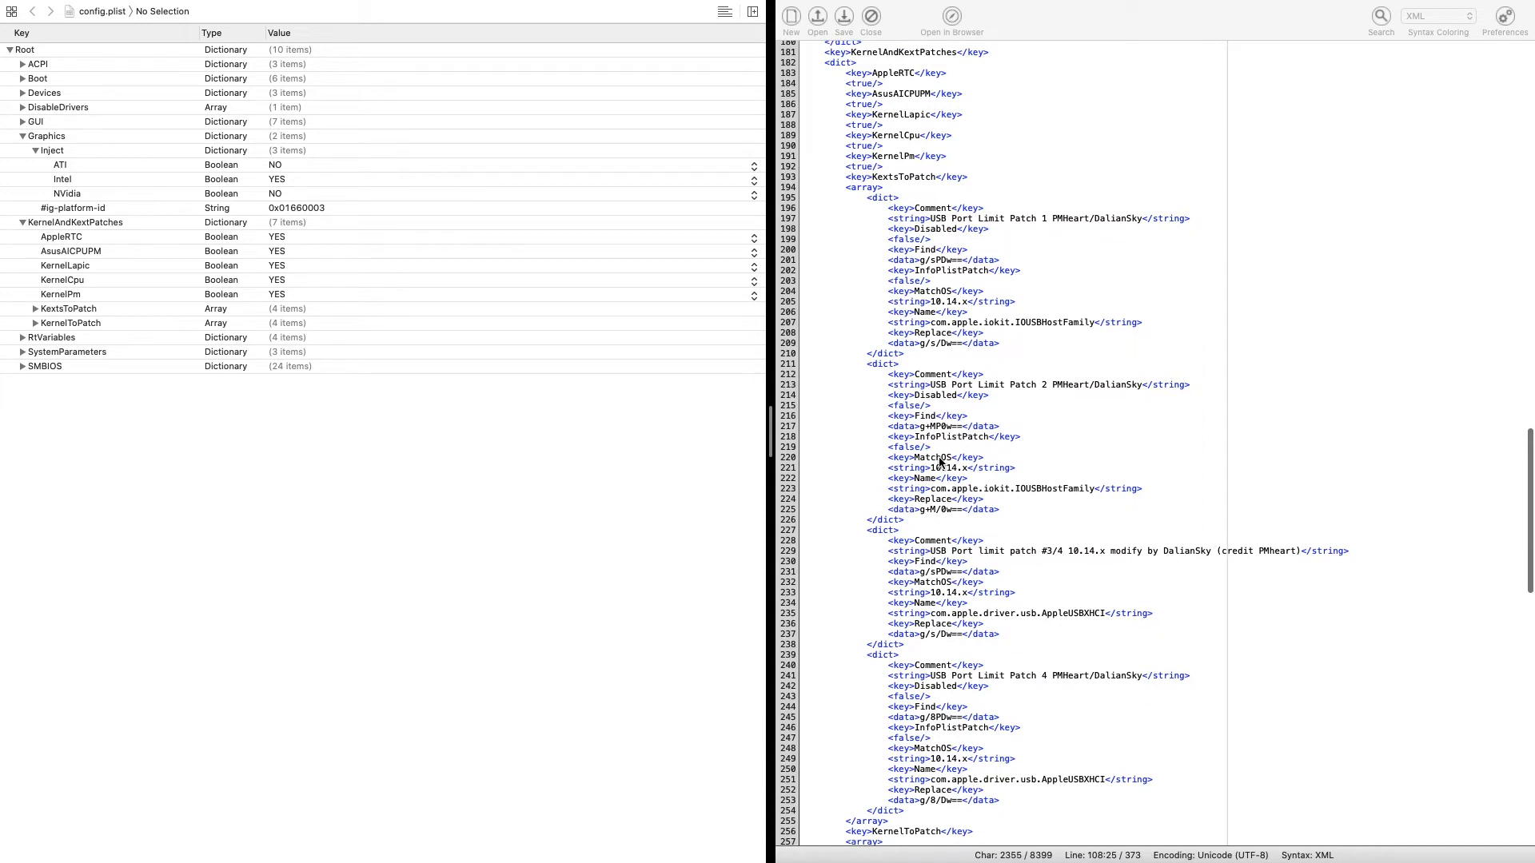
click(35, 309)
click(48, 323)
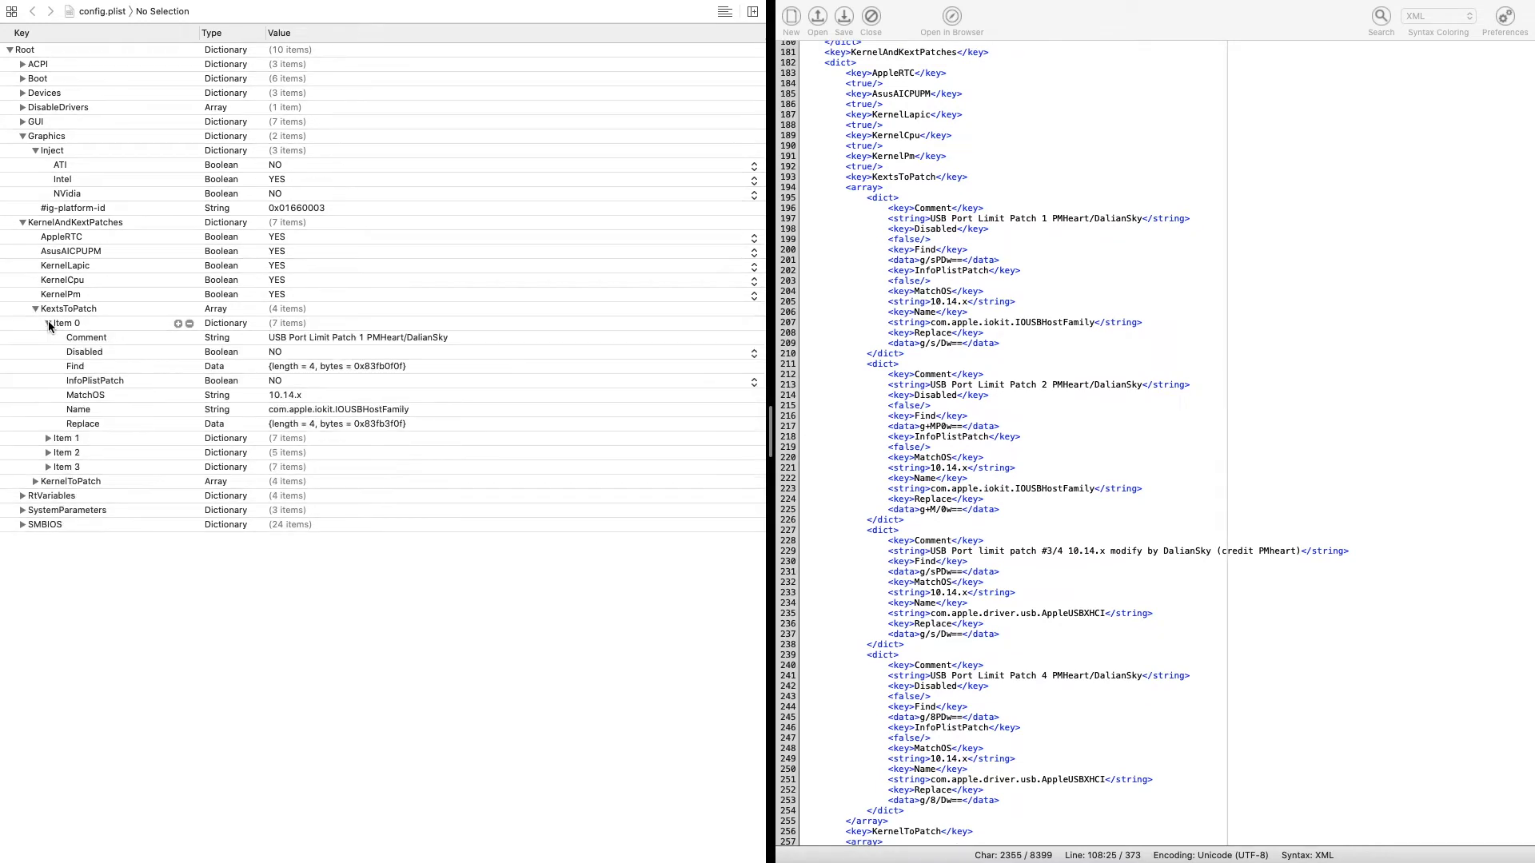
click(48, 438)
click(48, 553)
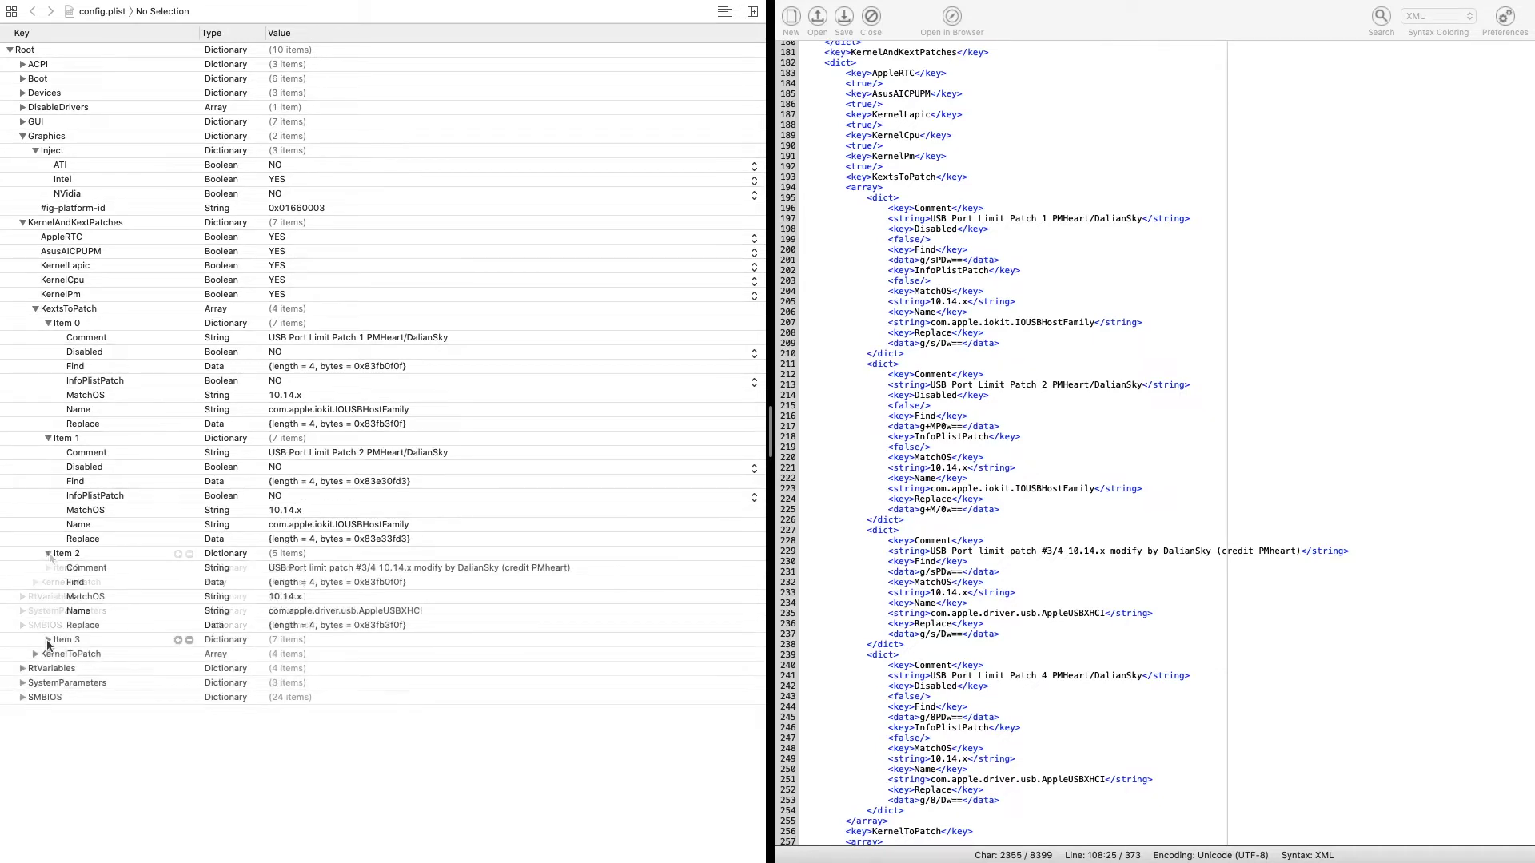
click(47, 639)
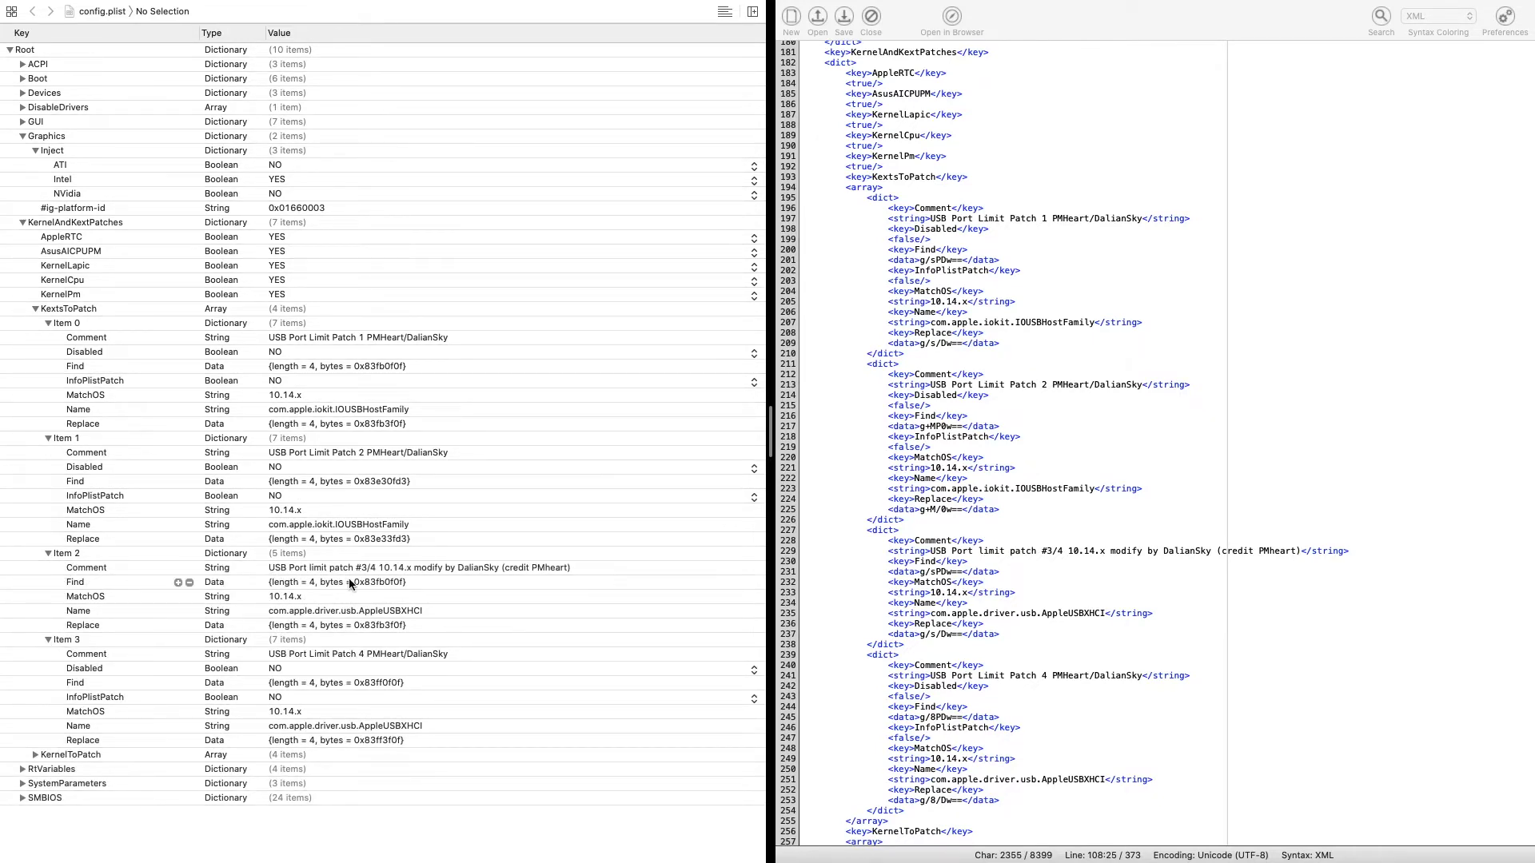
click(35, 309)
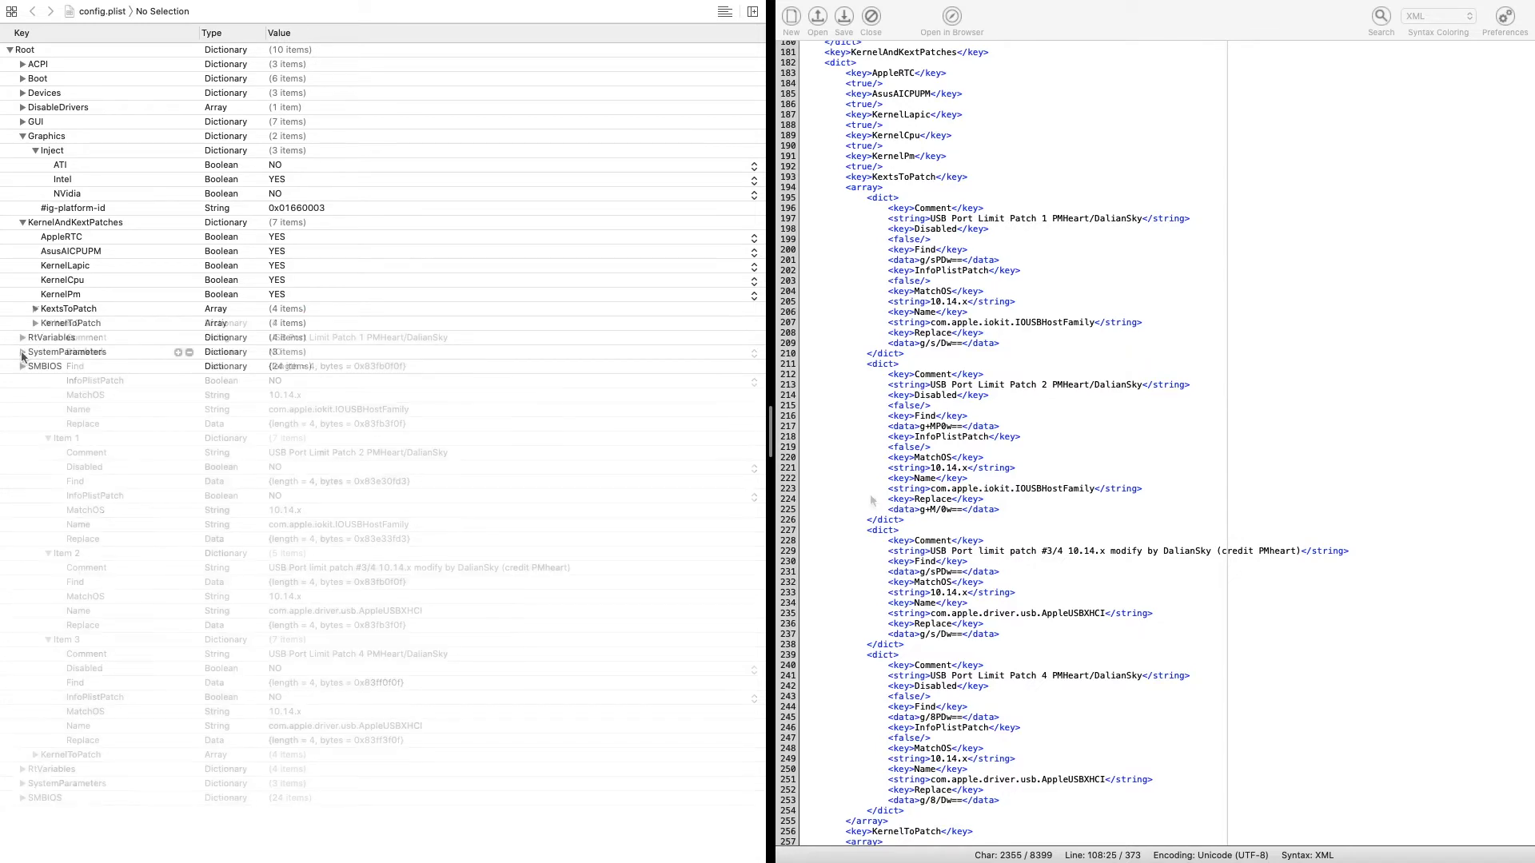
click(23, 338)
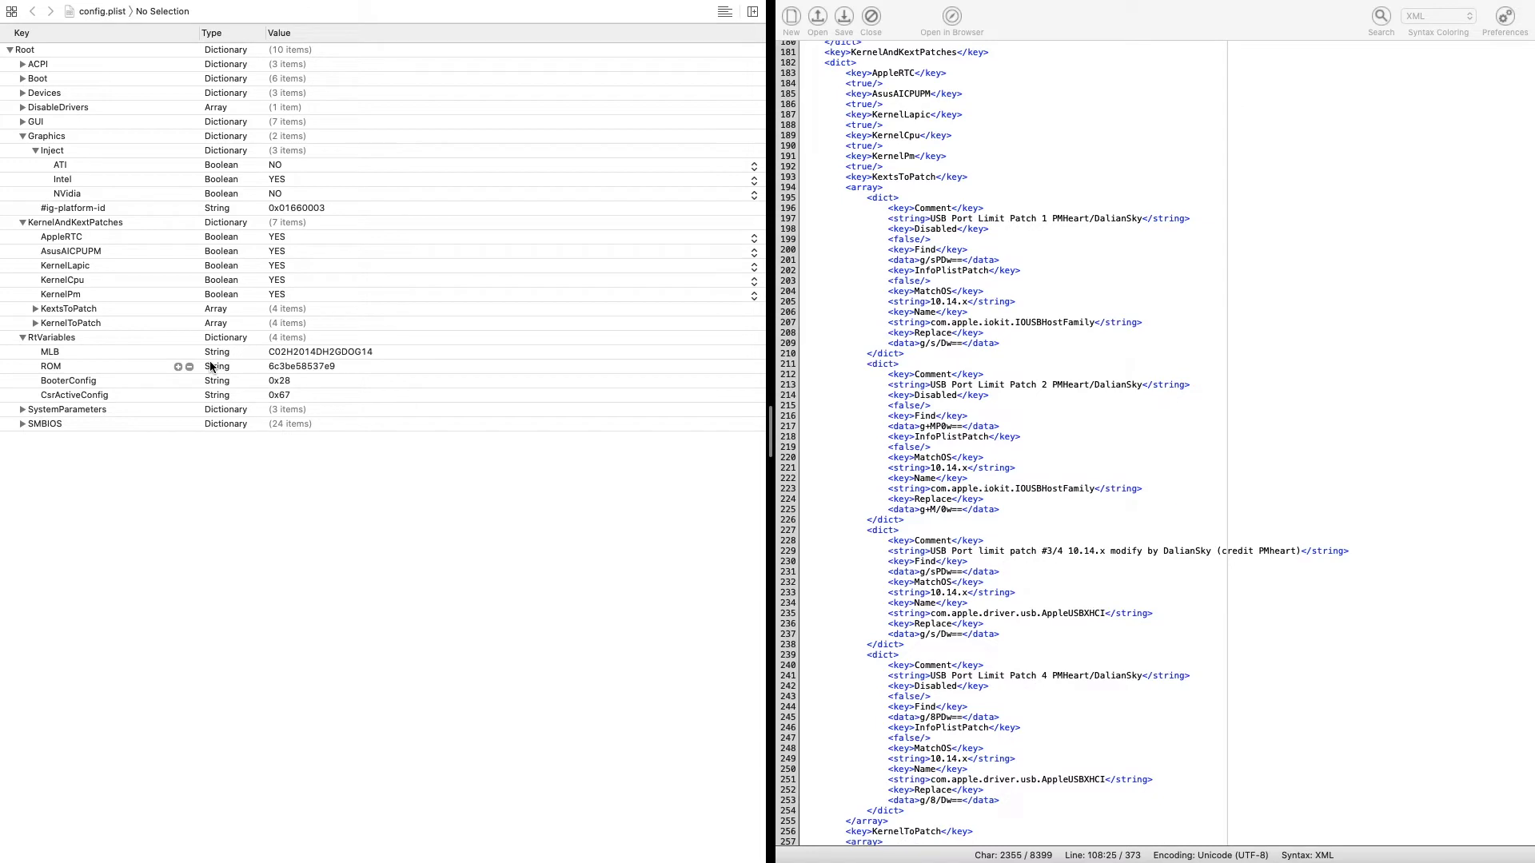
Show SystemParameters with InjectKexts Detect, then expand SMBIOS with its iMac13,2 entries
double_click(300, 367)
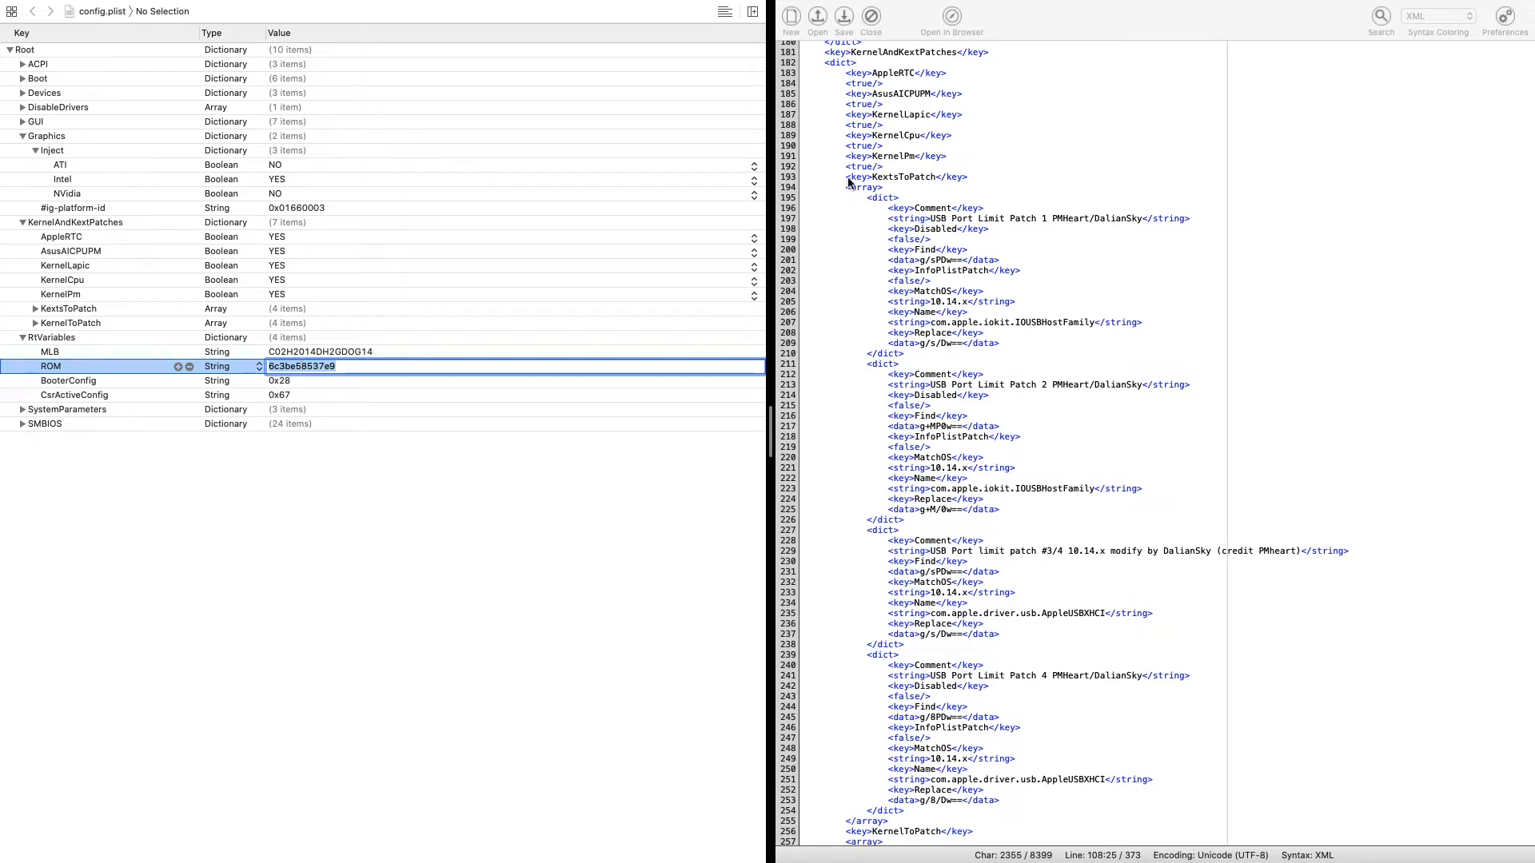
scroll(854, 295, down, 15)
click(23, 409)
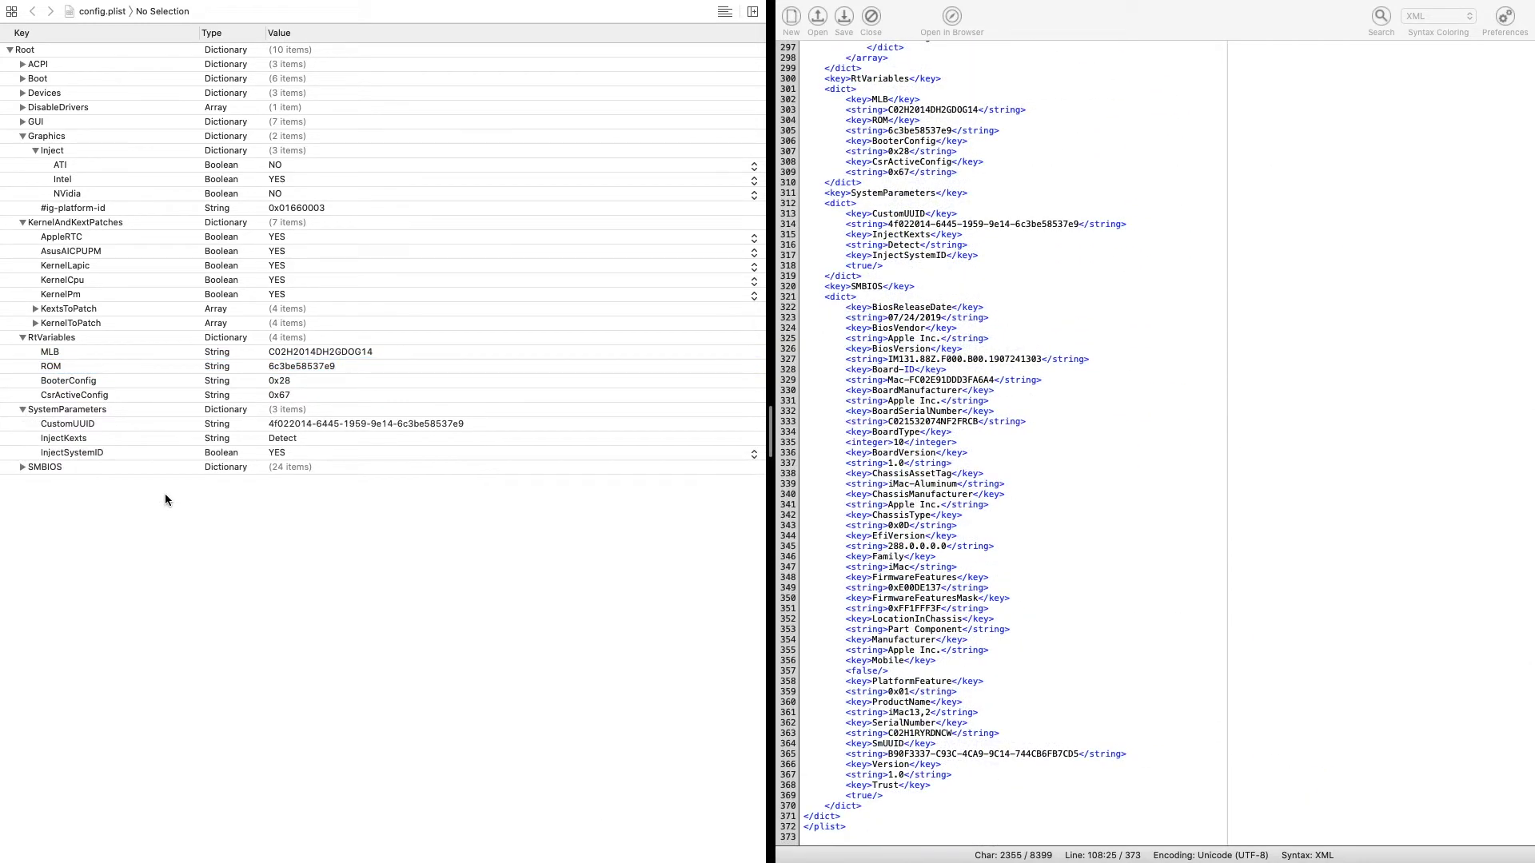
click(314, 439)
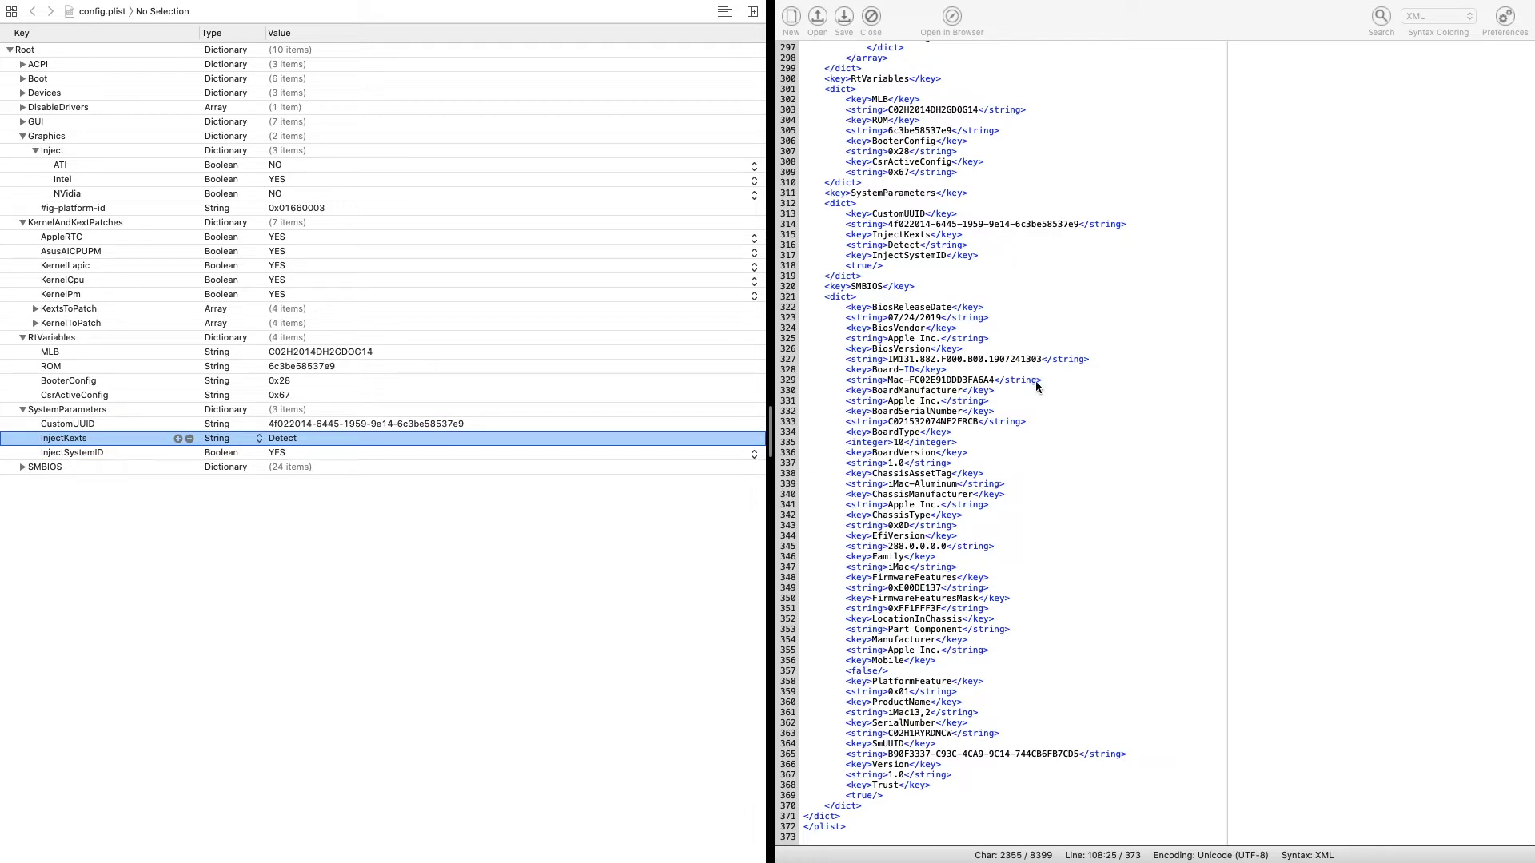
click(914, 249)
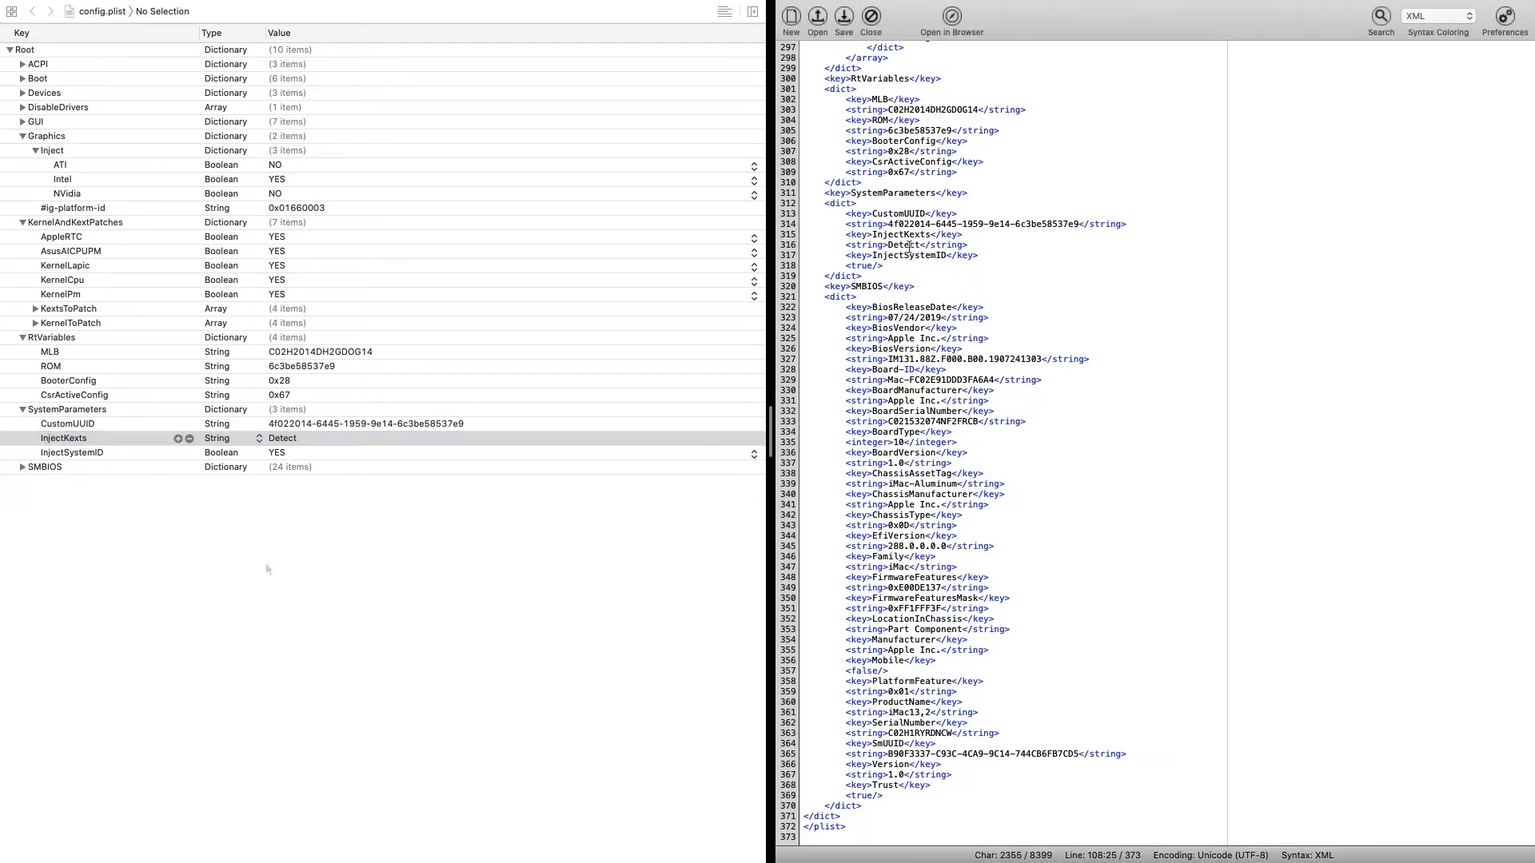
click(22, 468)
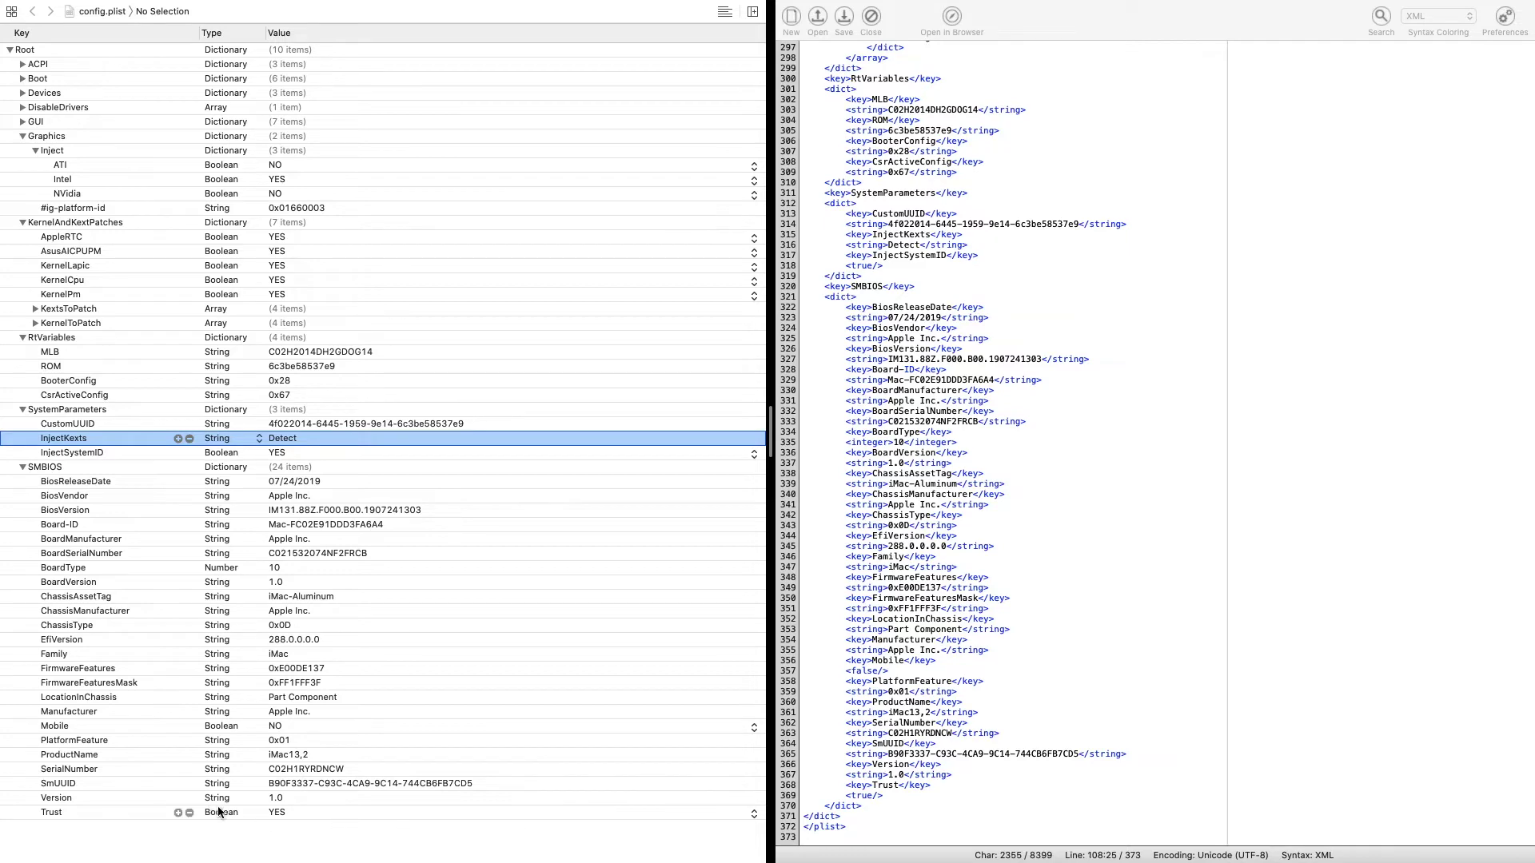
mouse_move(4, 5)
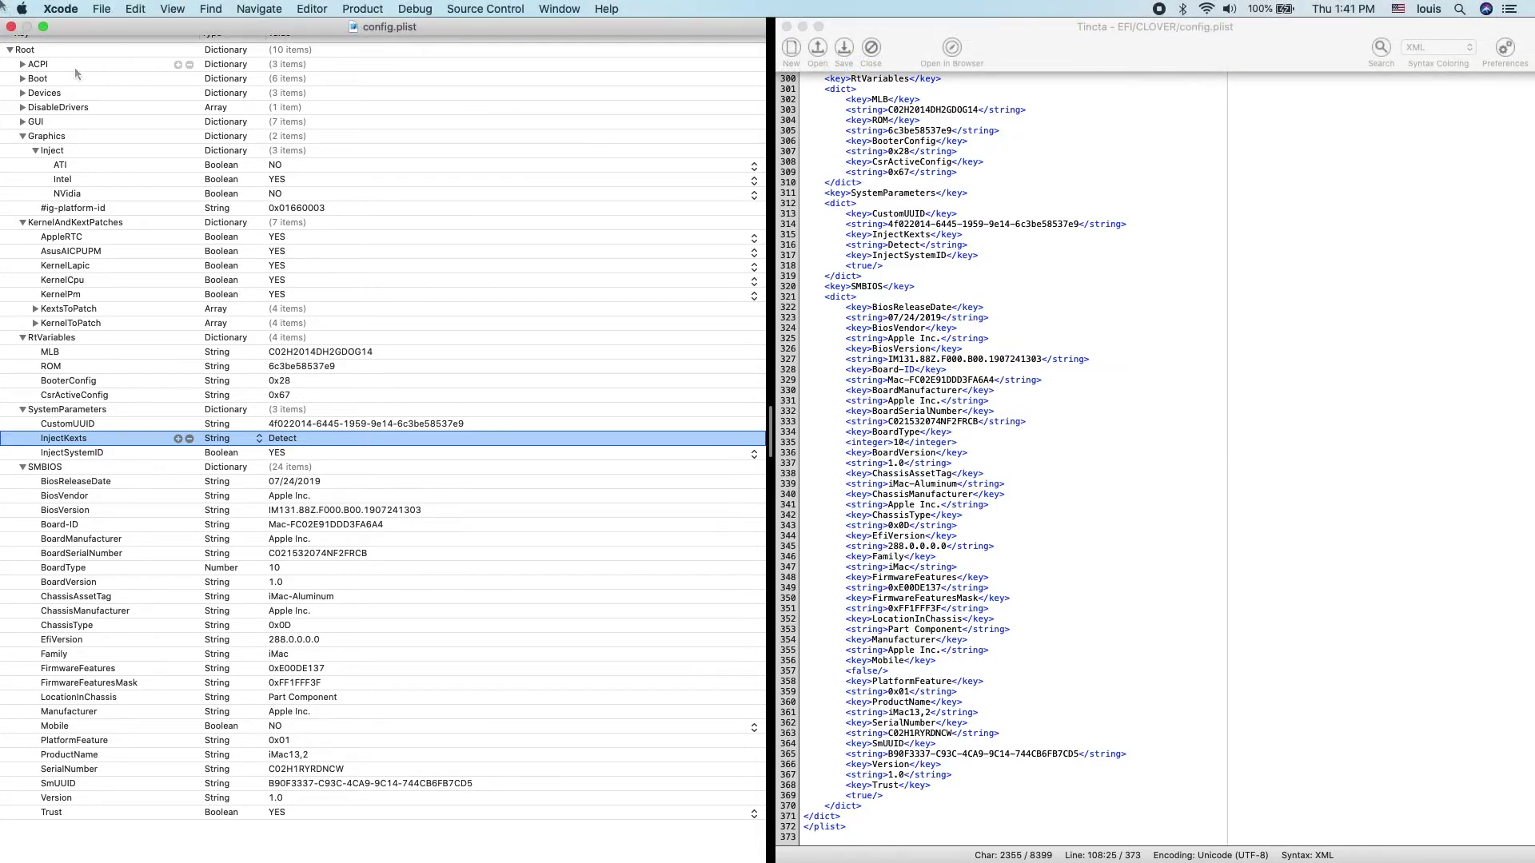
Close the XML editor and browse through CLOVER's kexts into the Other folder
click(12, 28)
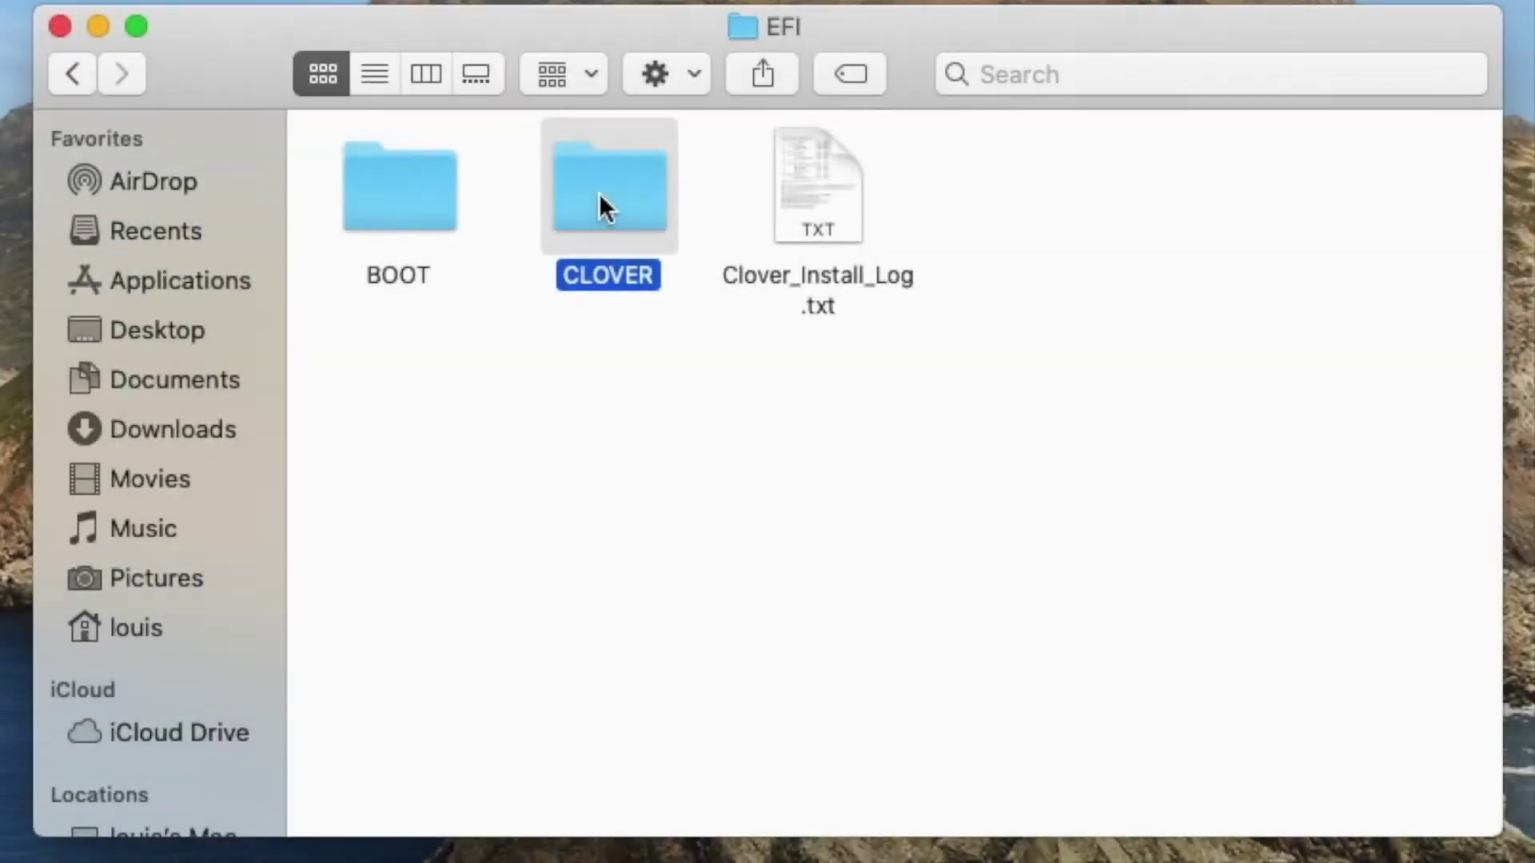
double_click(599, 201)
scroll(652, 478, down, 15)
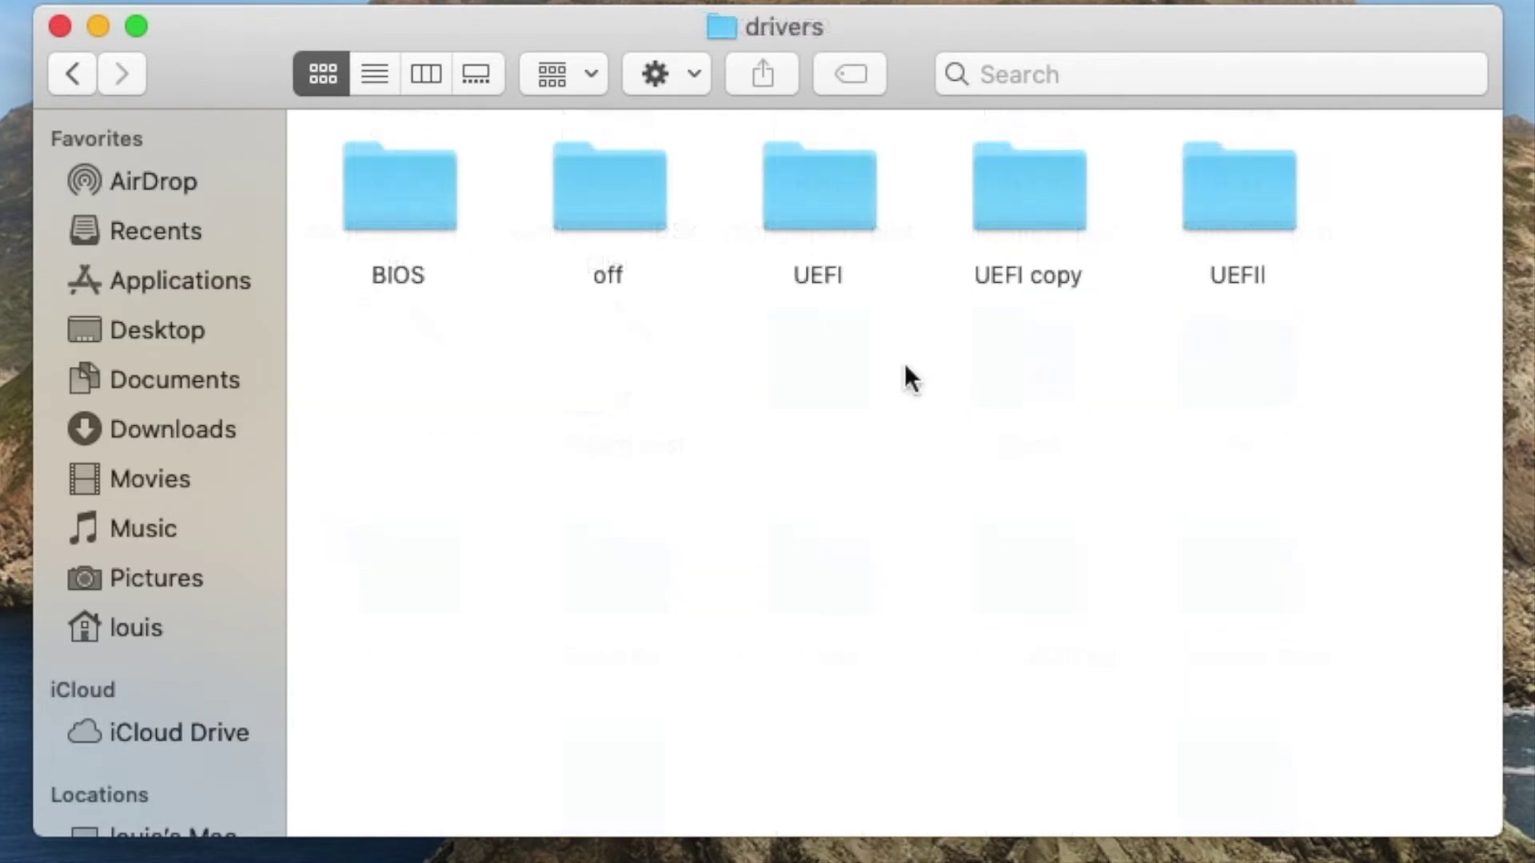
double_click(822, 194)
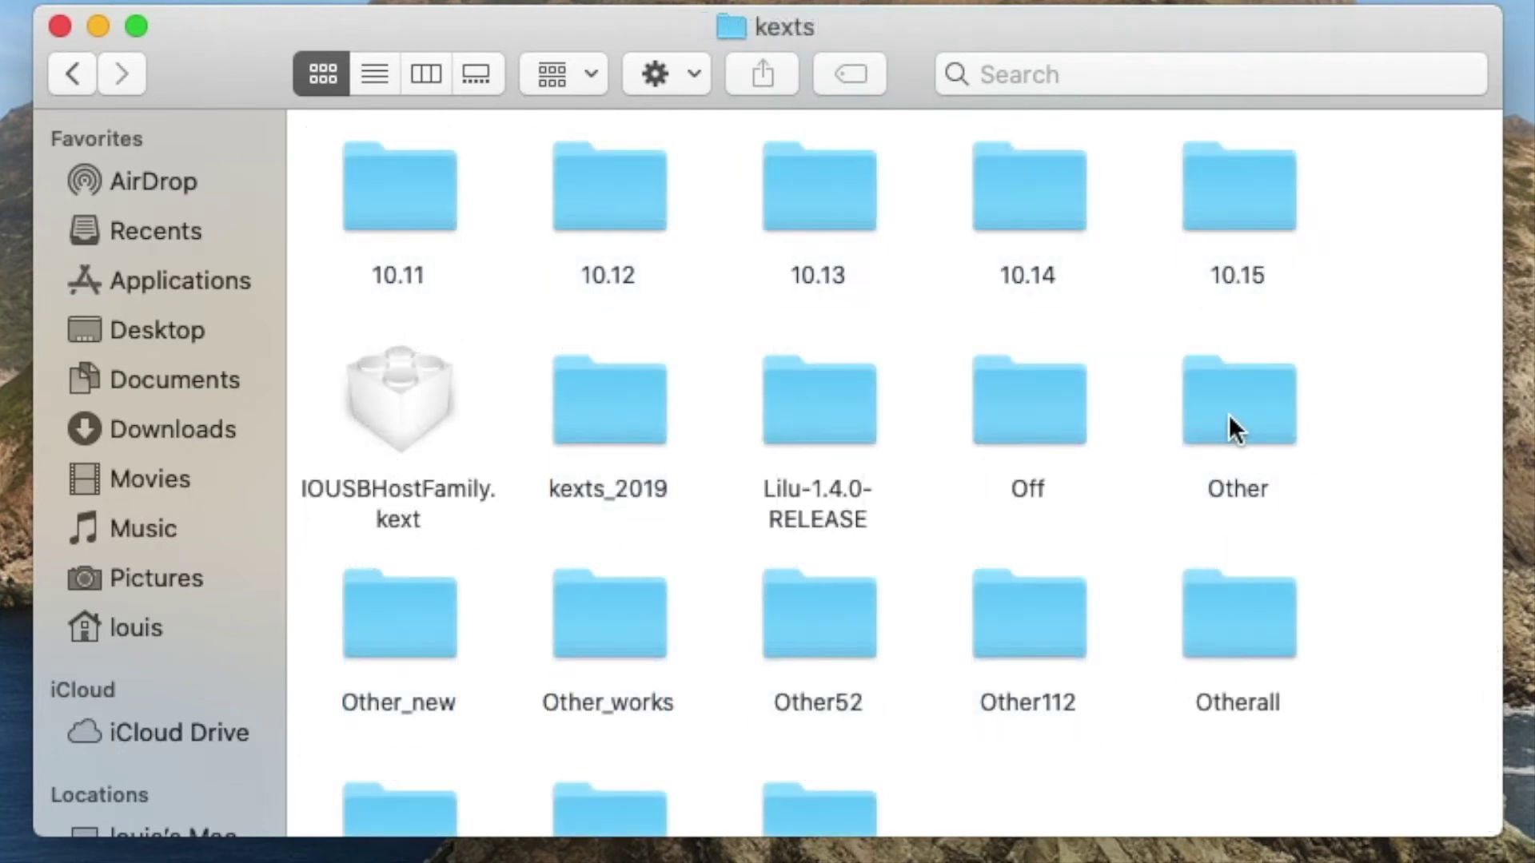
double_click(1230, 414)
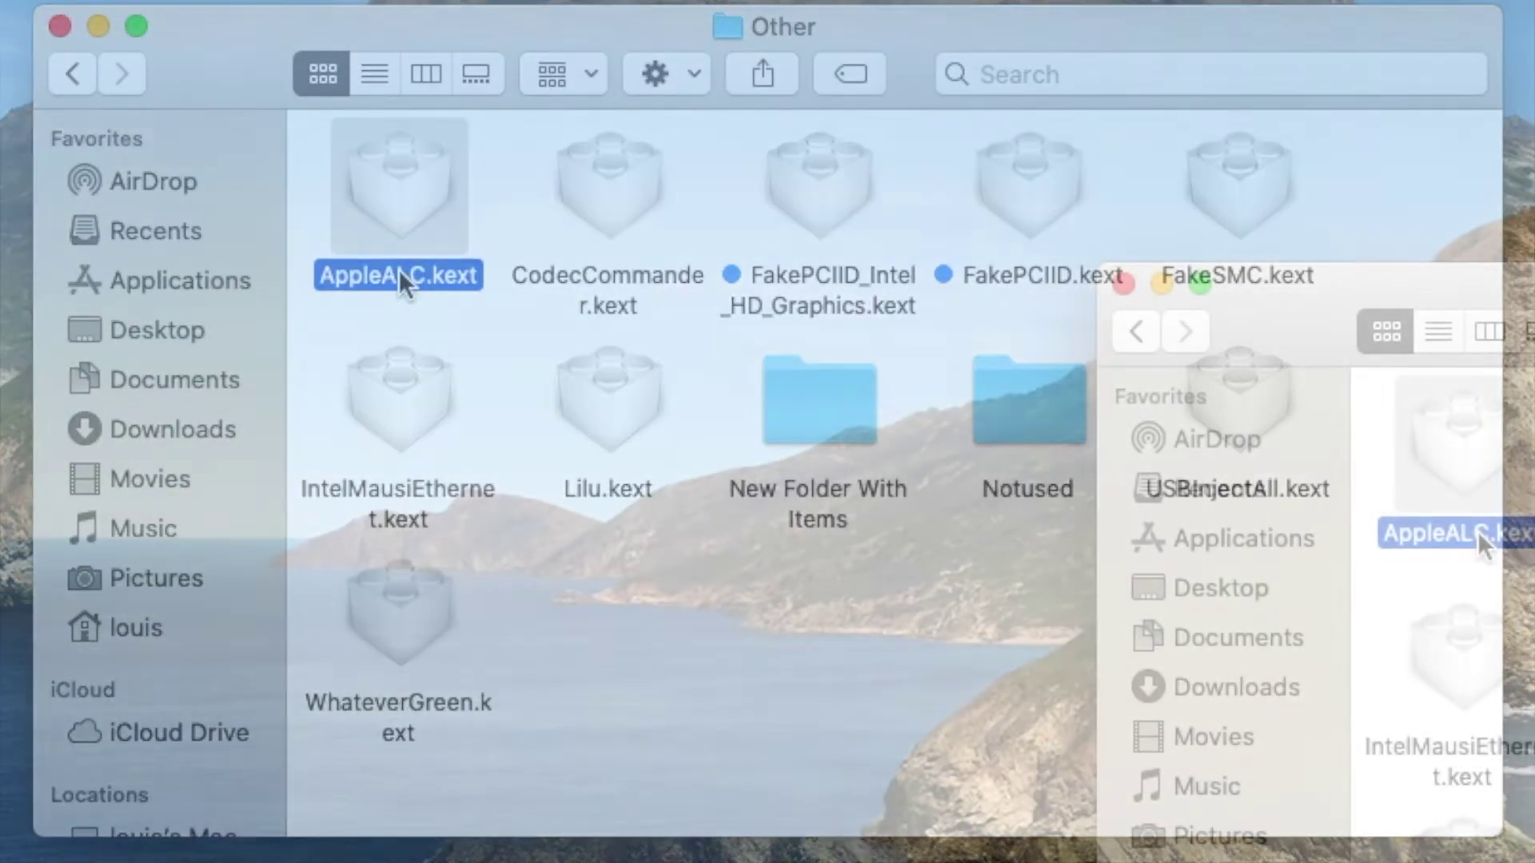
Check the Get Info version details of AppleALC, FakeSMC and CodecCommander kexts
key(super+i)
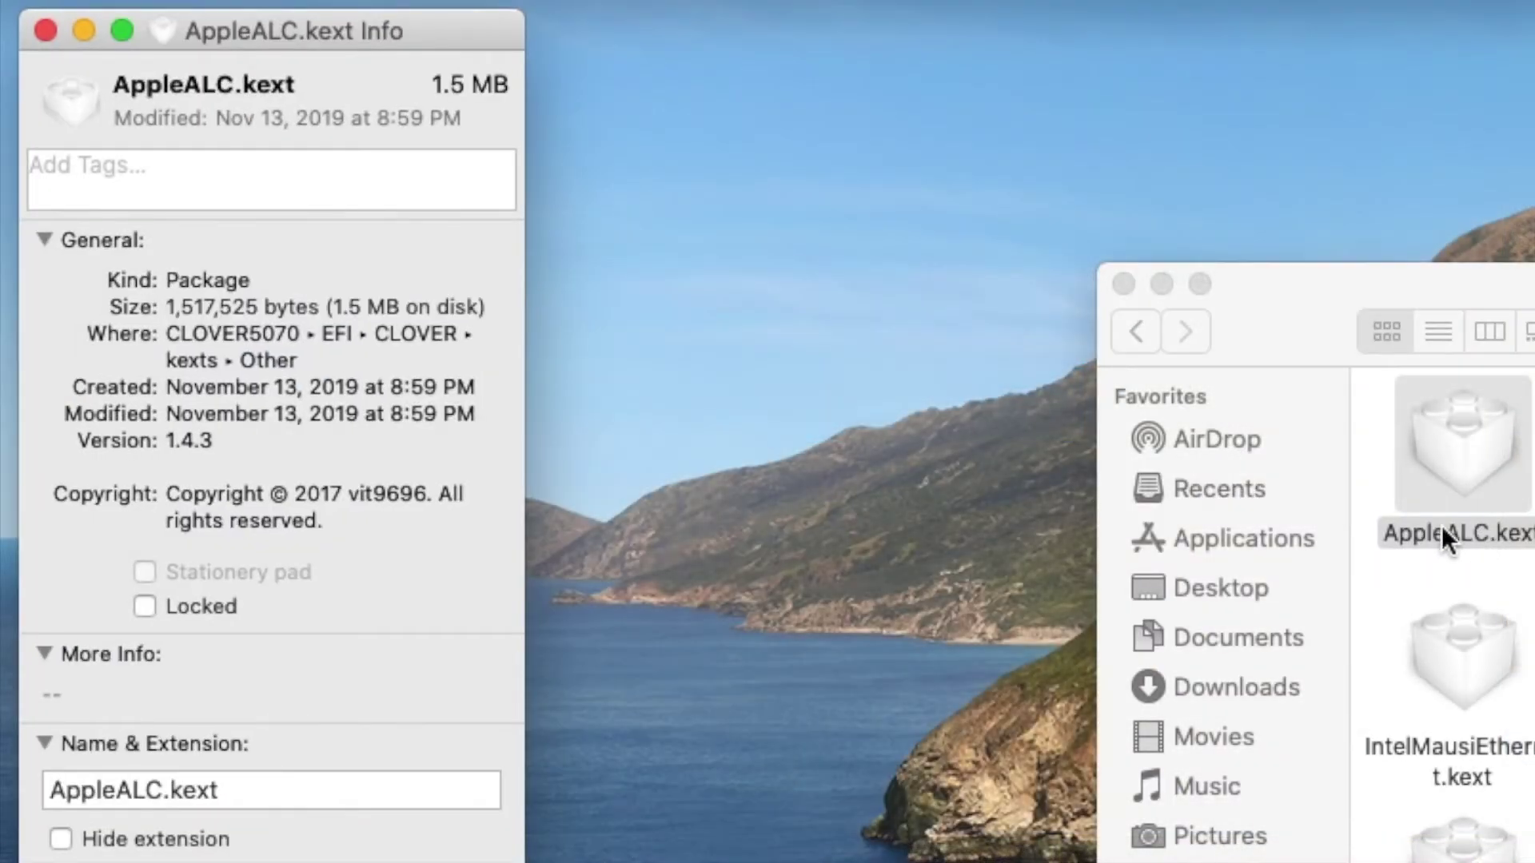
click(42, 33)
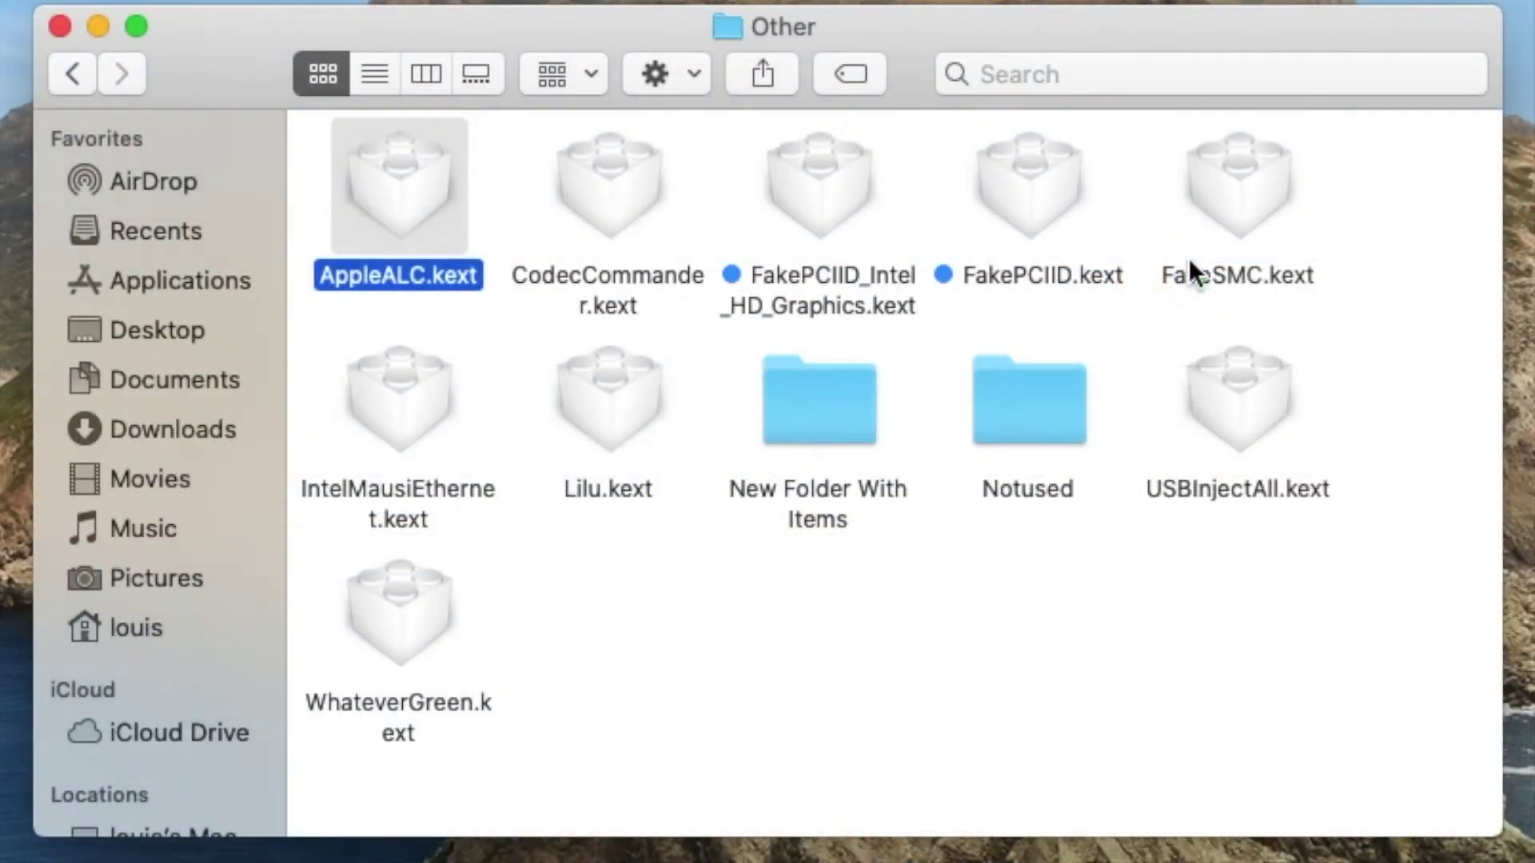
click(1188, 259)
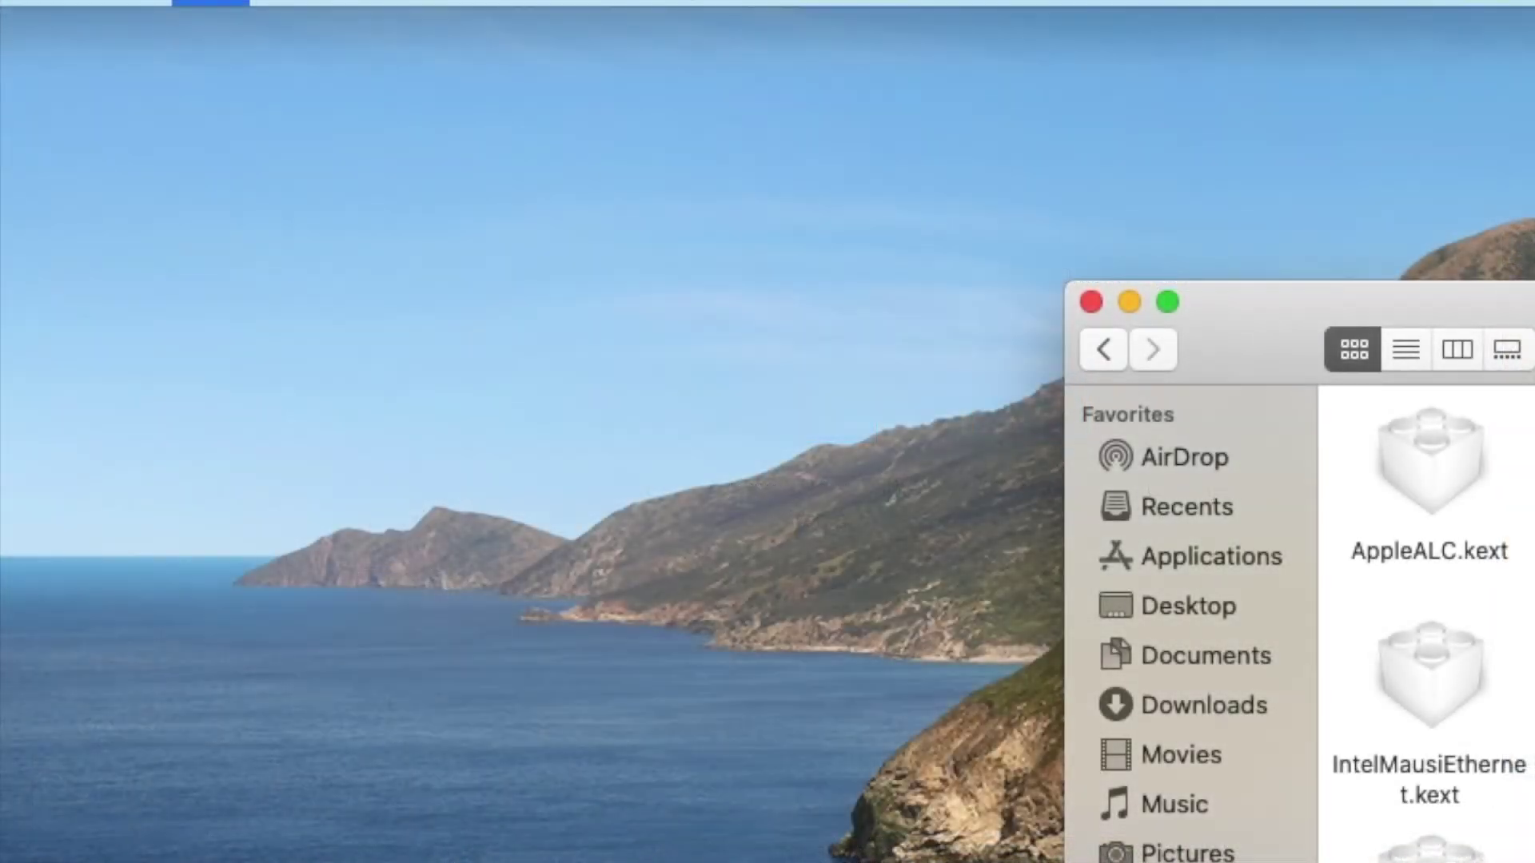
key(super+i)
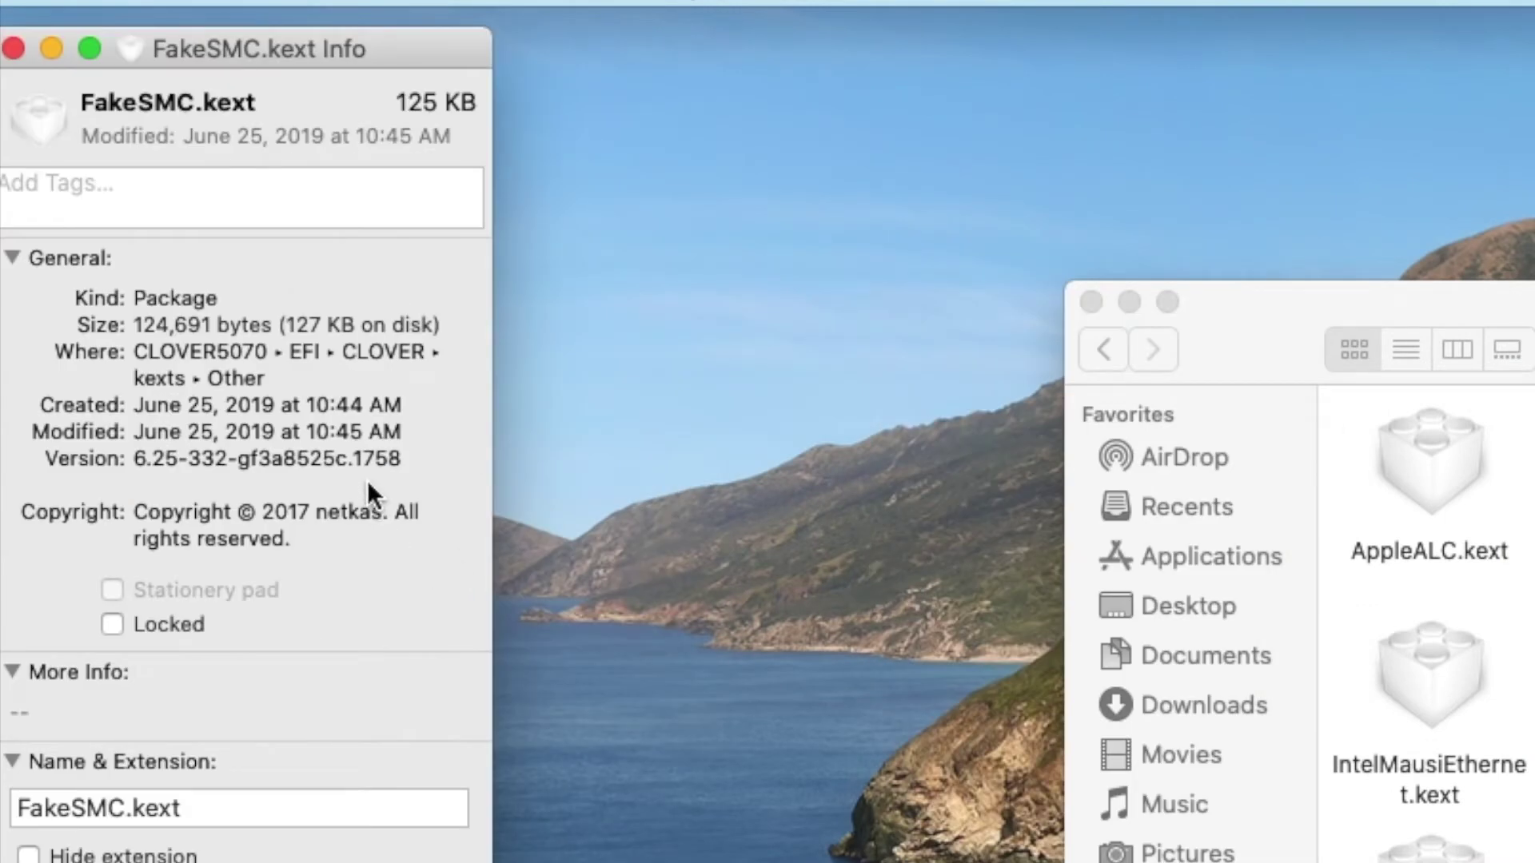
click(20, 54)
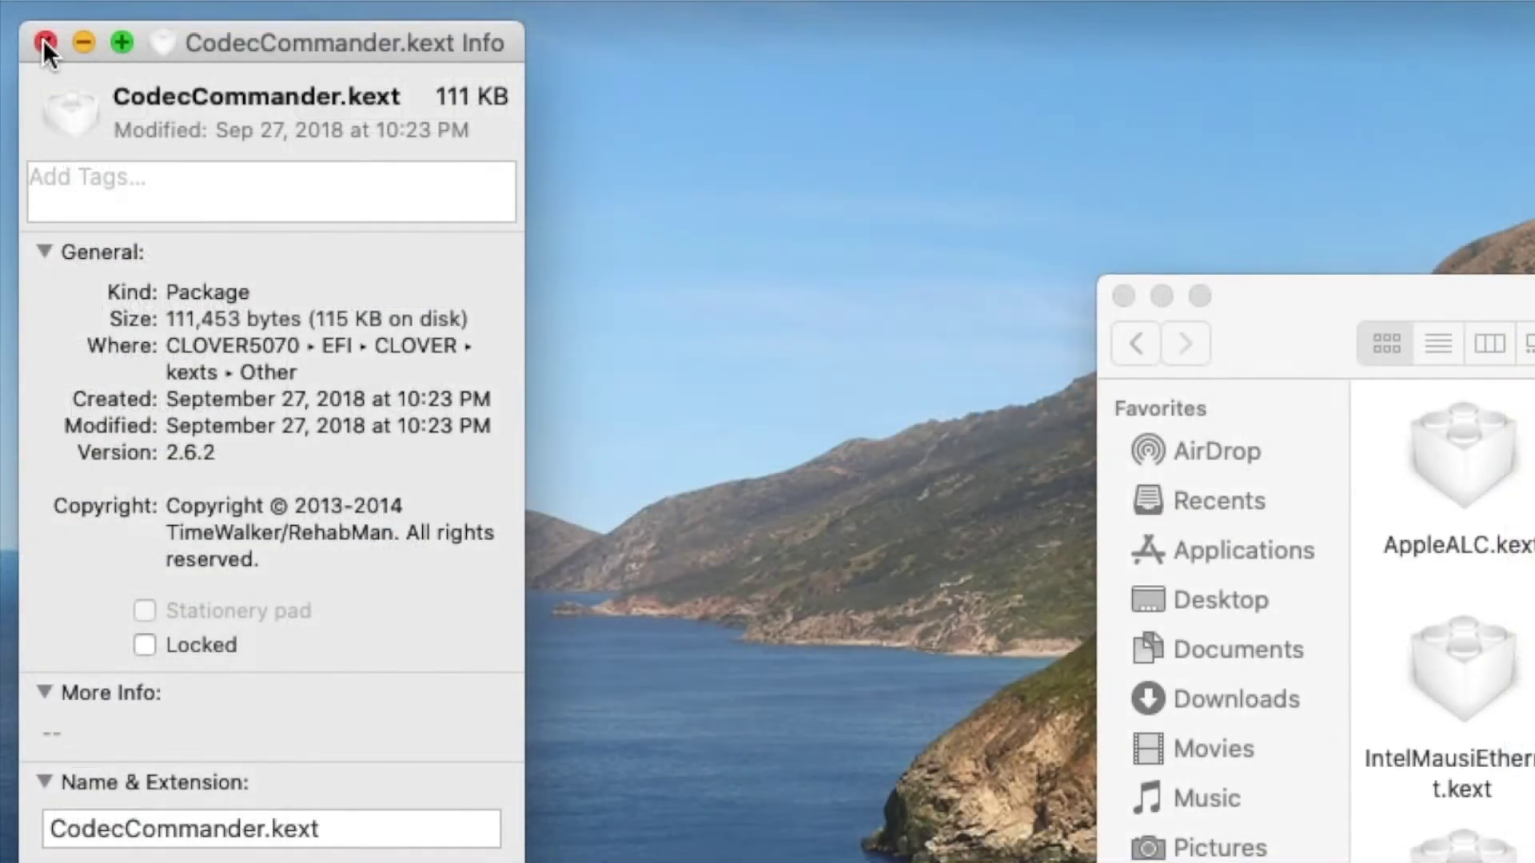
click(45, 43)
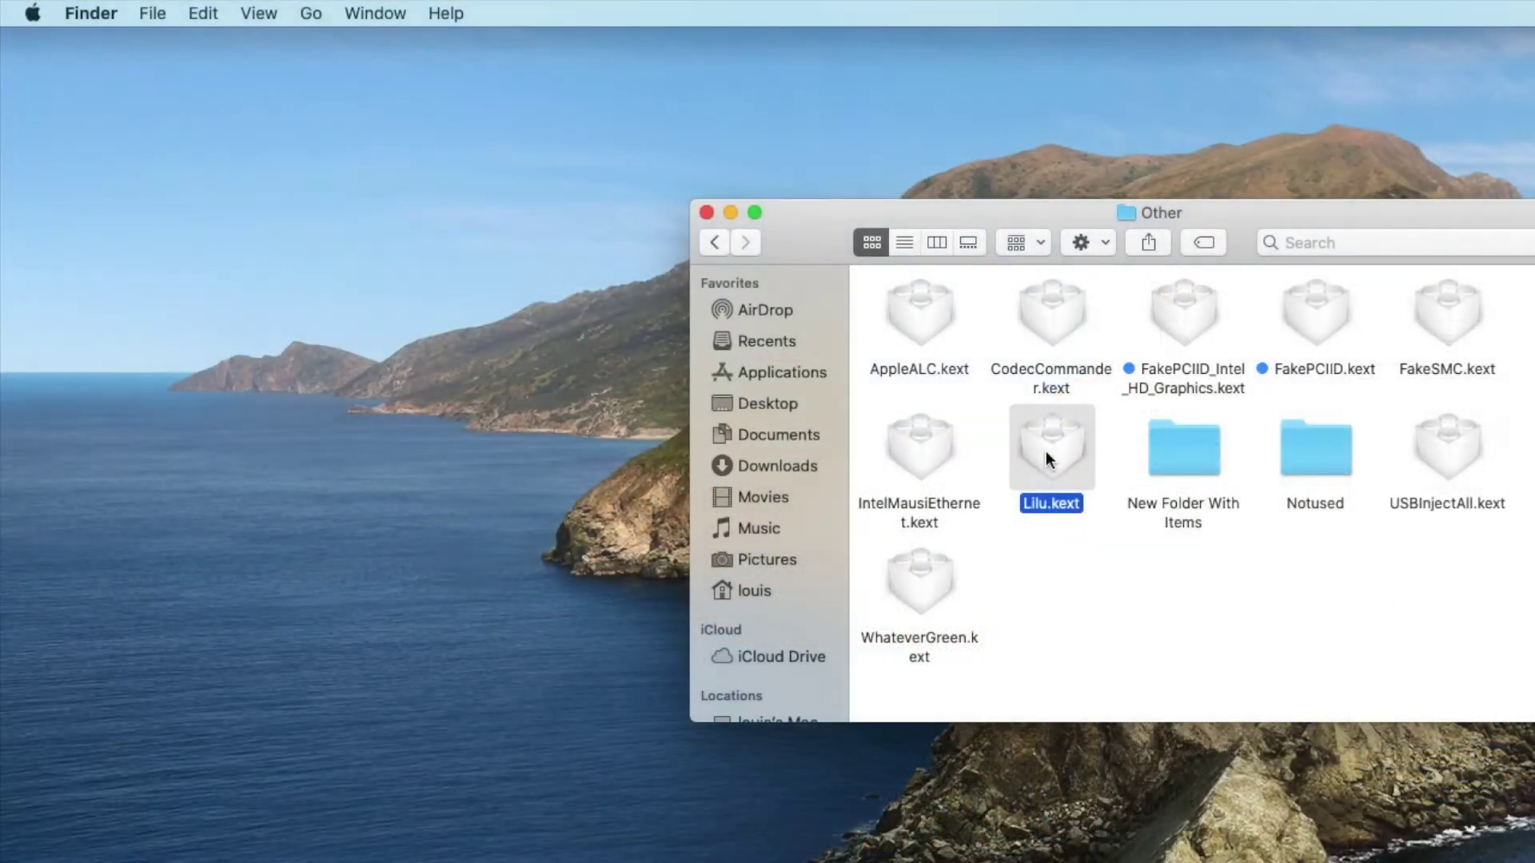
Check the Get Info version details of Lilu, USBInjectAll and WhateverGreen kexts
key(super+i)
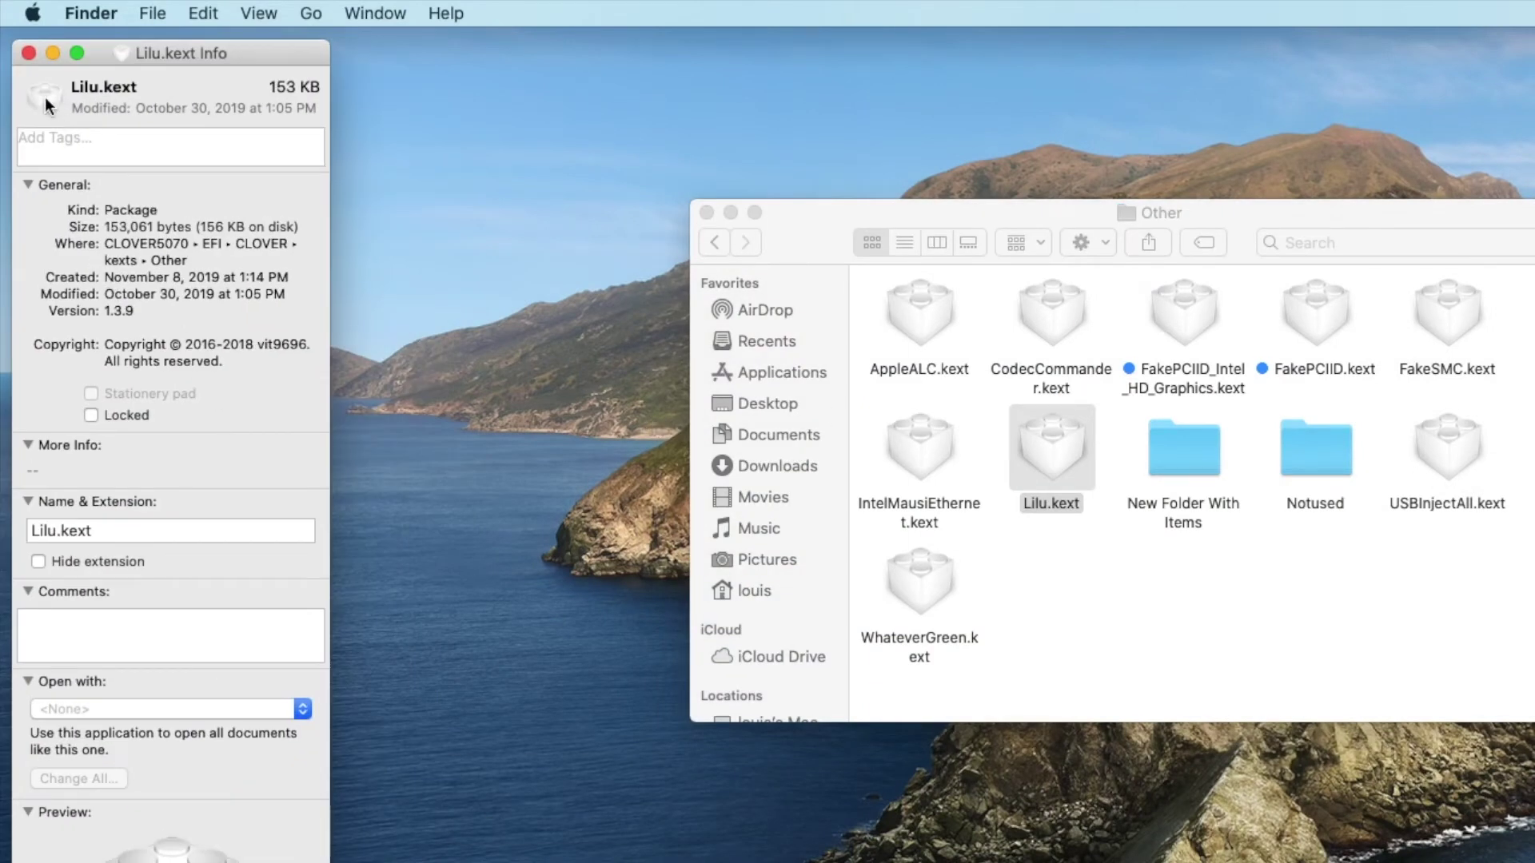
click(28, 53)
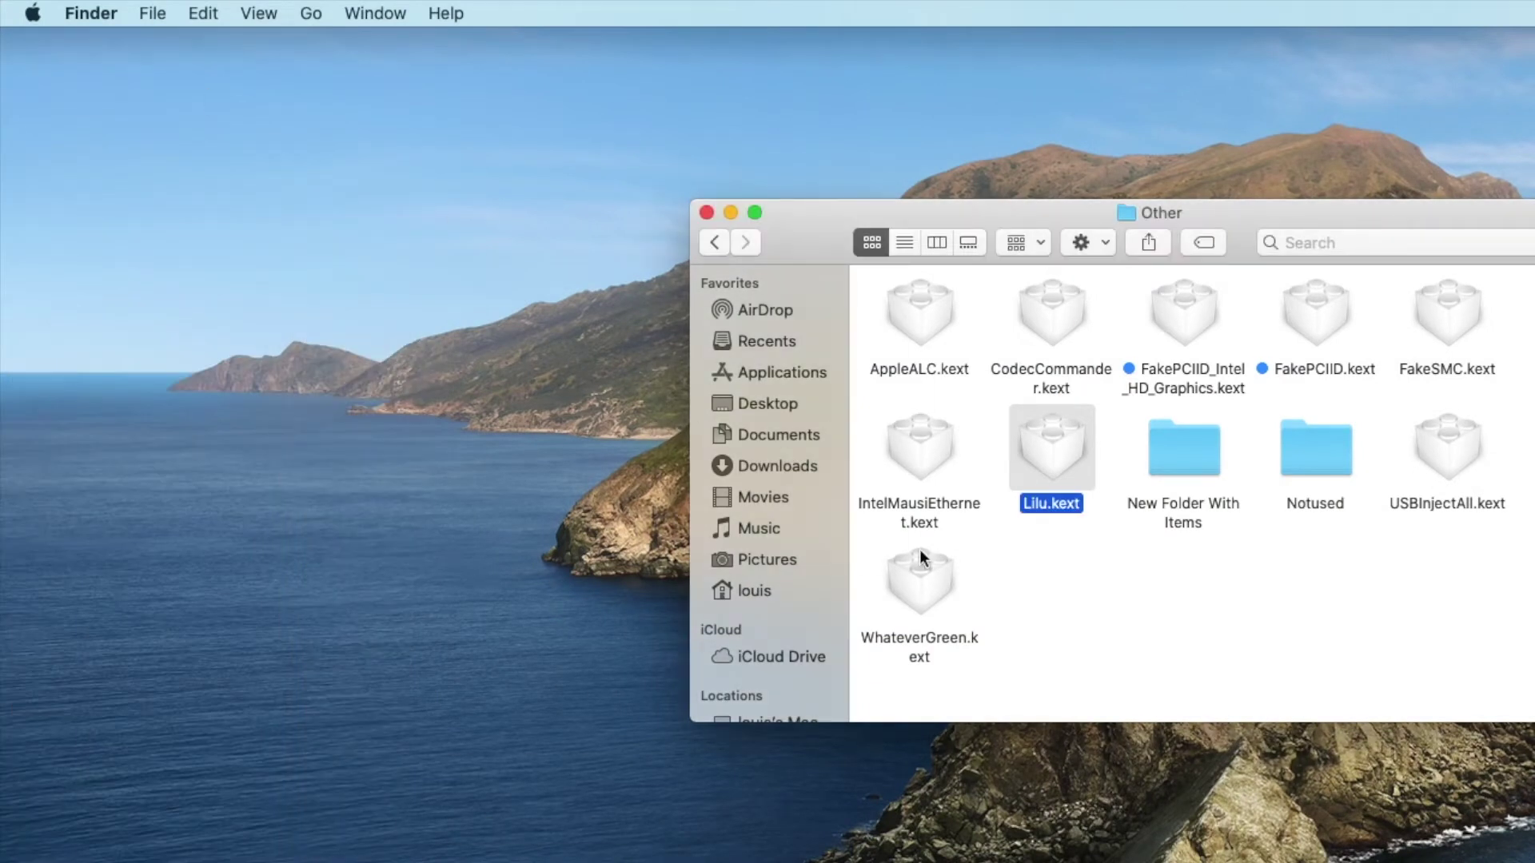
click(1427, 506)
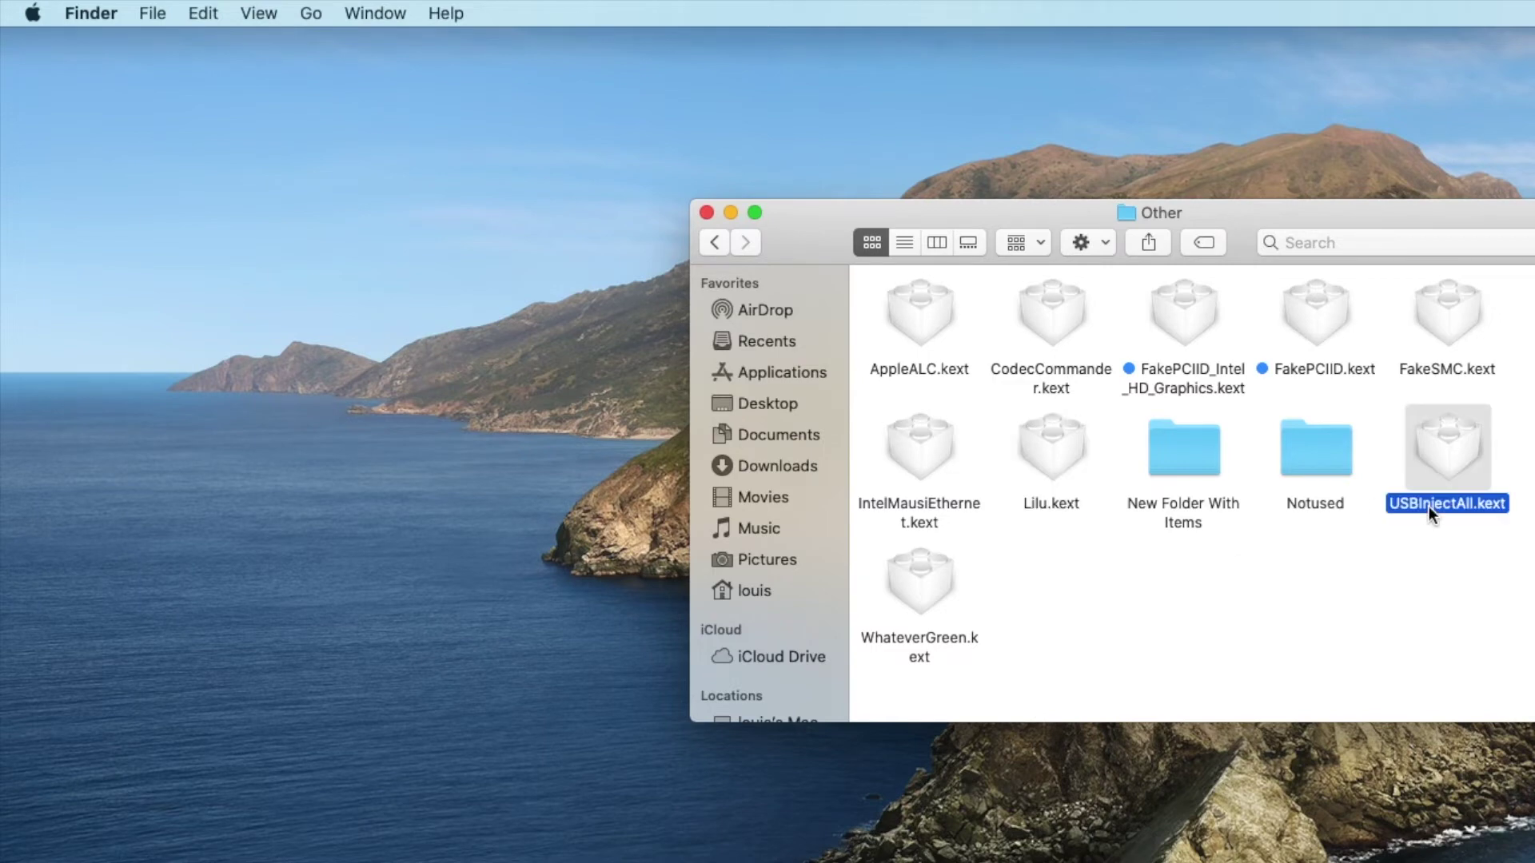
key(super+i)
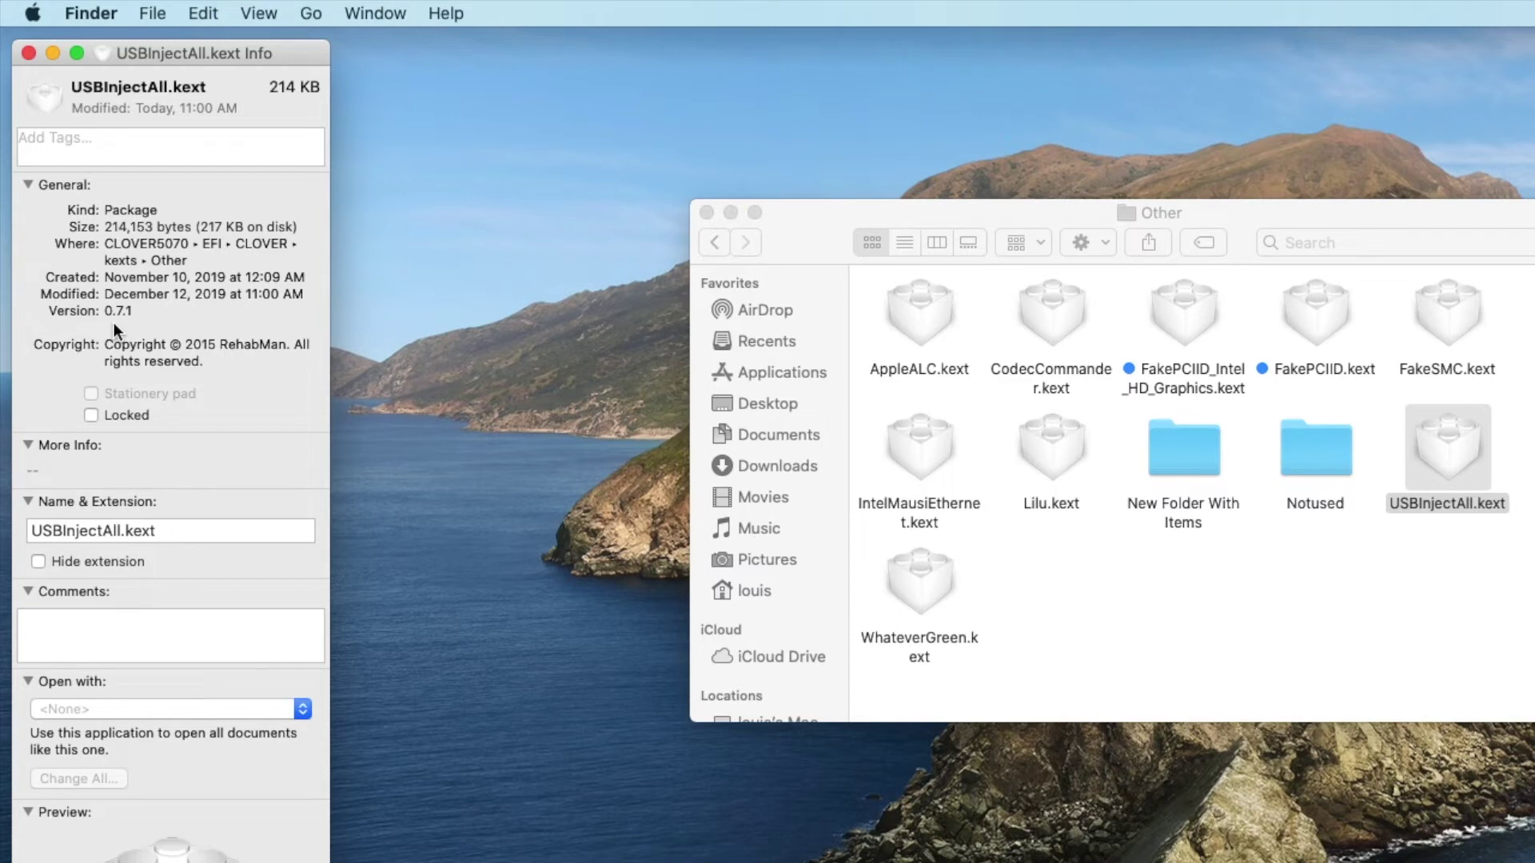
click(29, 54)
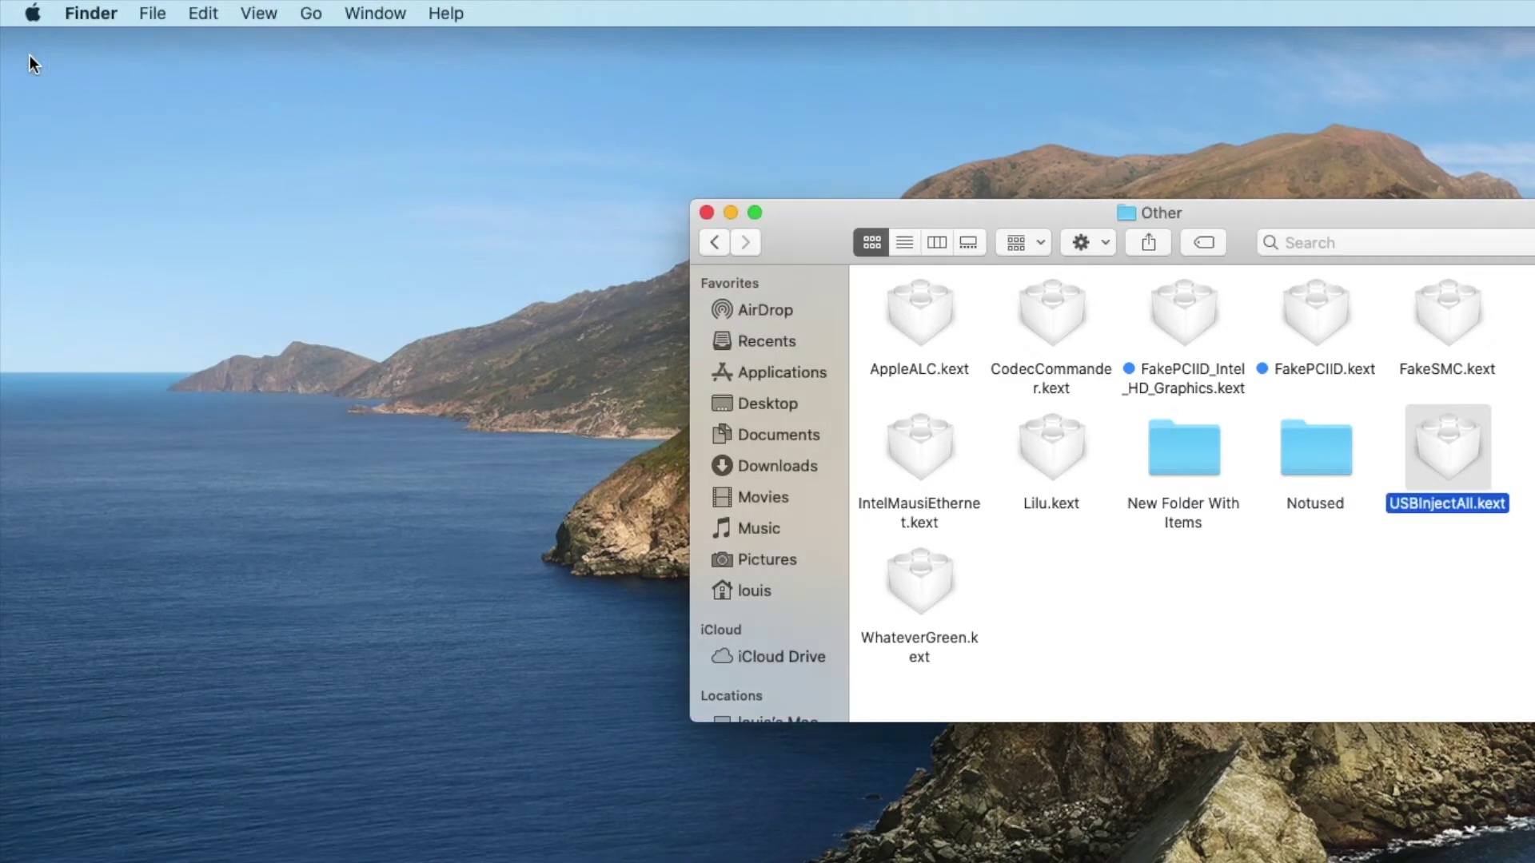
click(919, 601)
key(super+i)
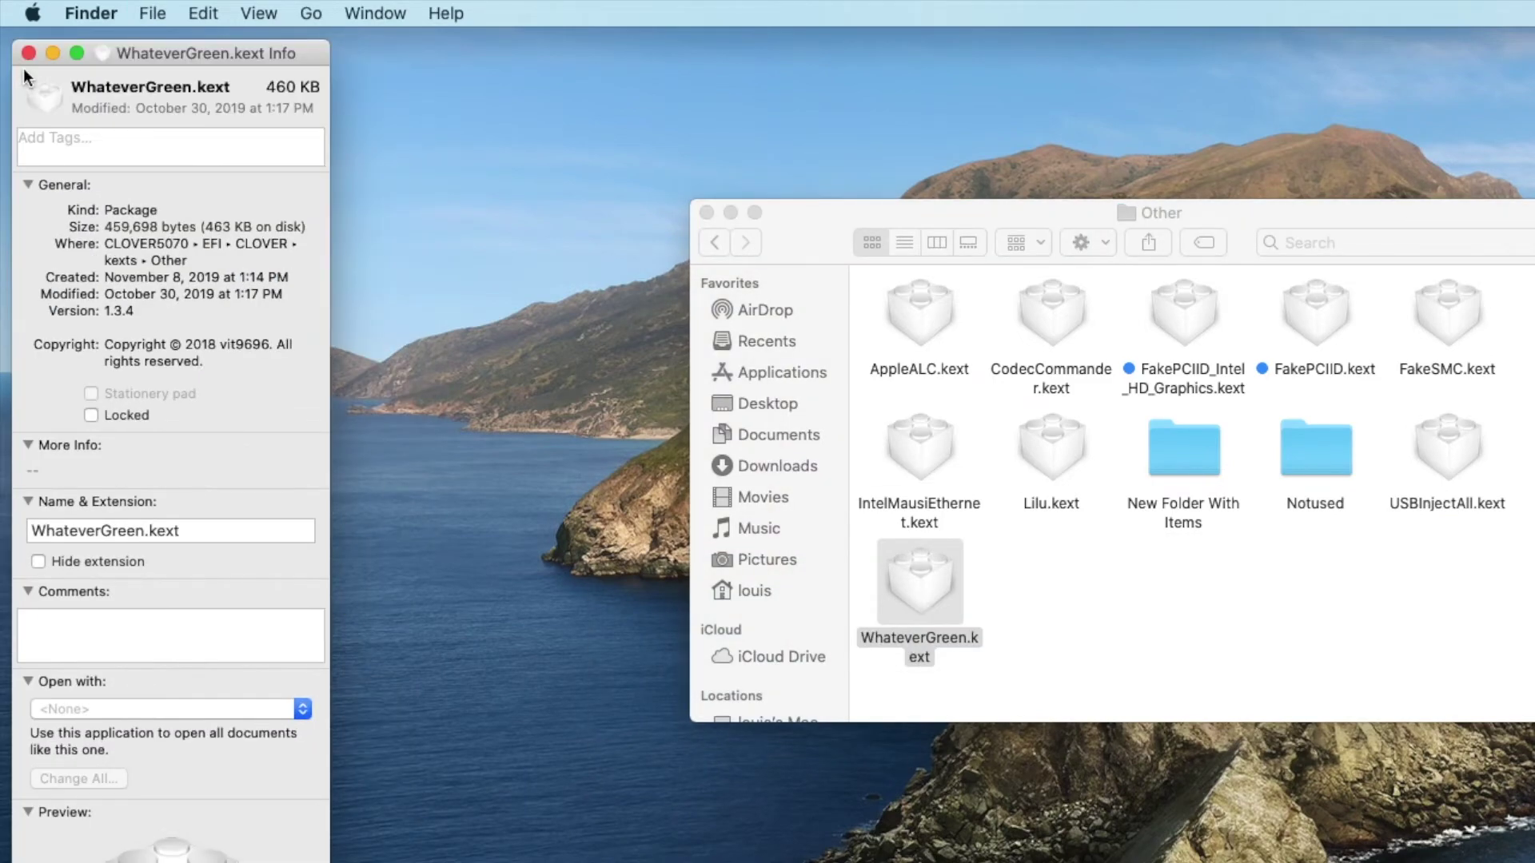
click(26, 57)
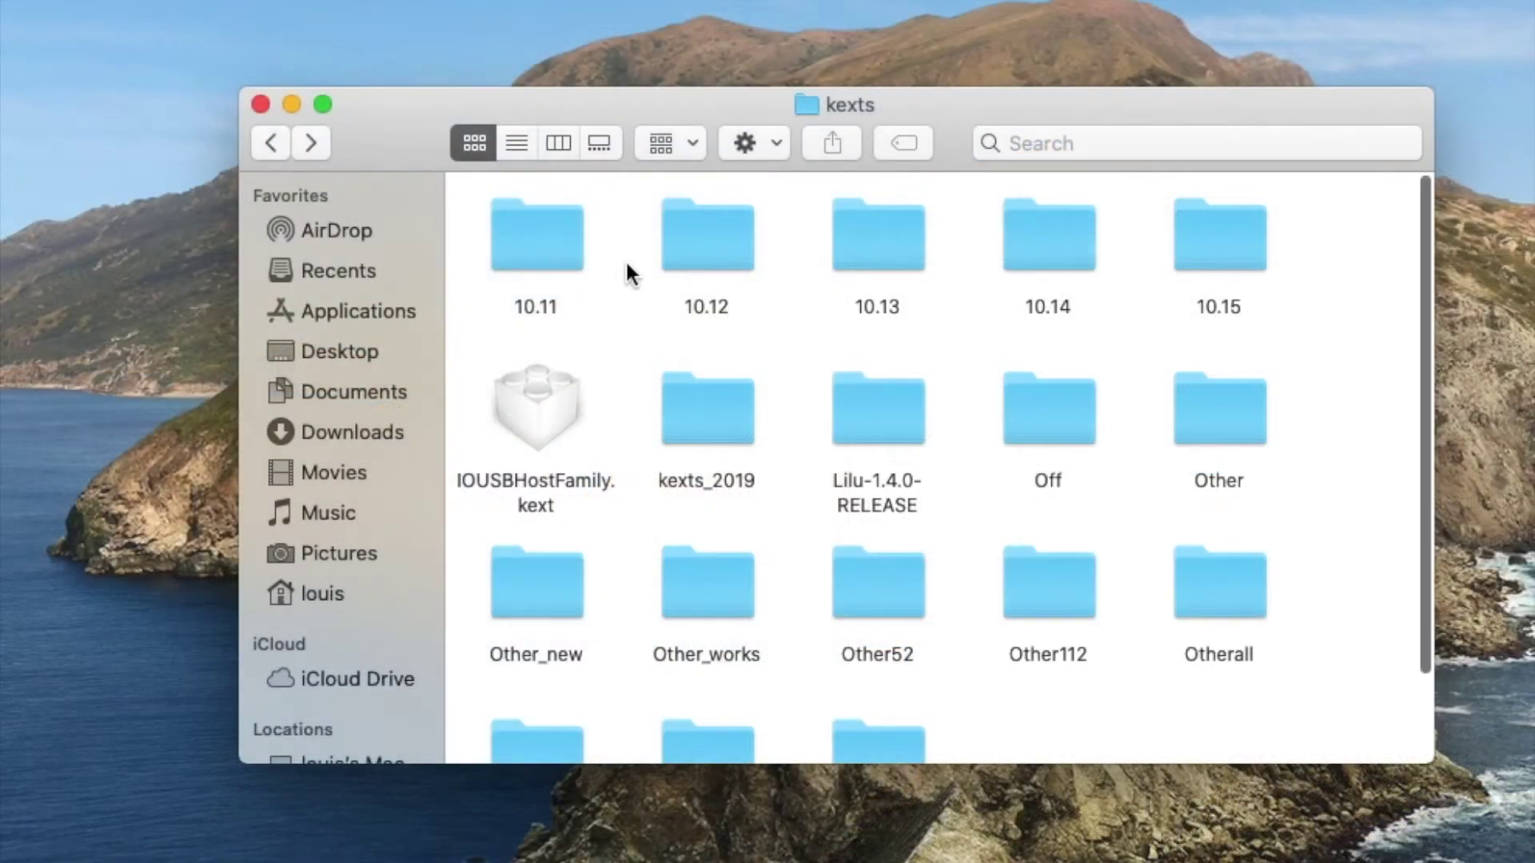
Go up to the CLOVER folder and open its ACPI folder
key(super+Up)
scroll(583, 295, up, 10)
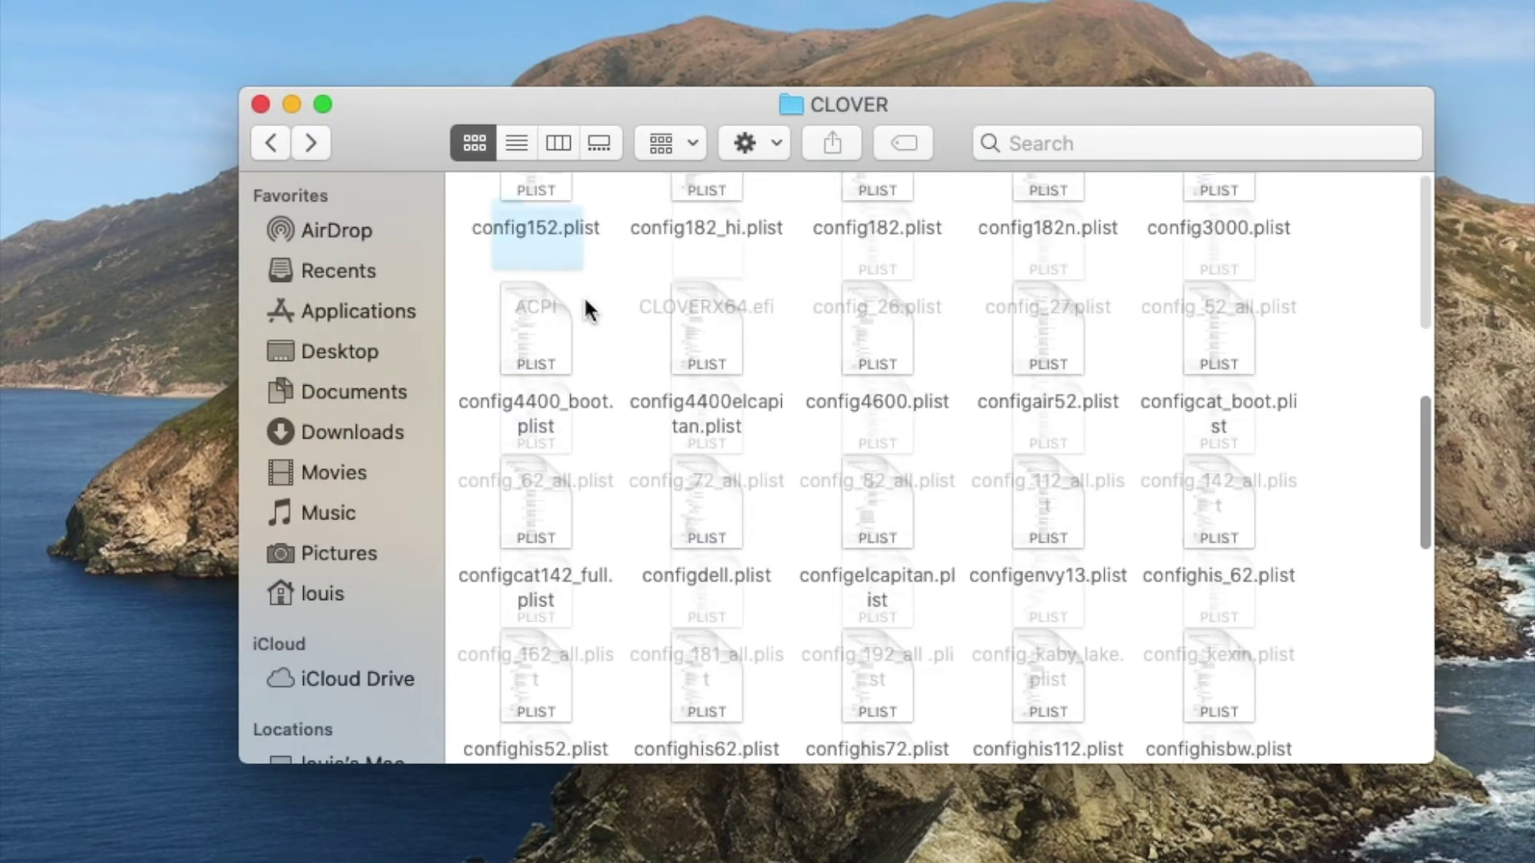
double_click(515, 228)
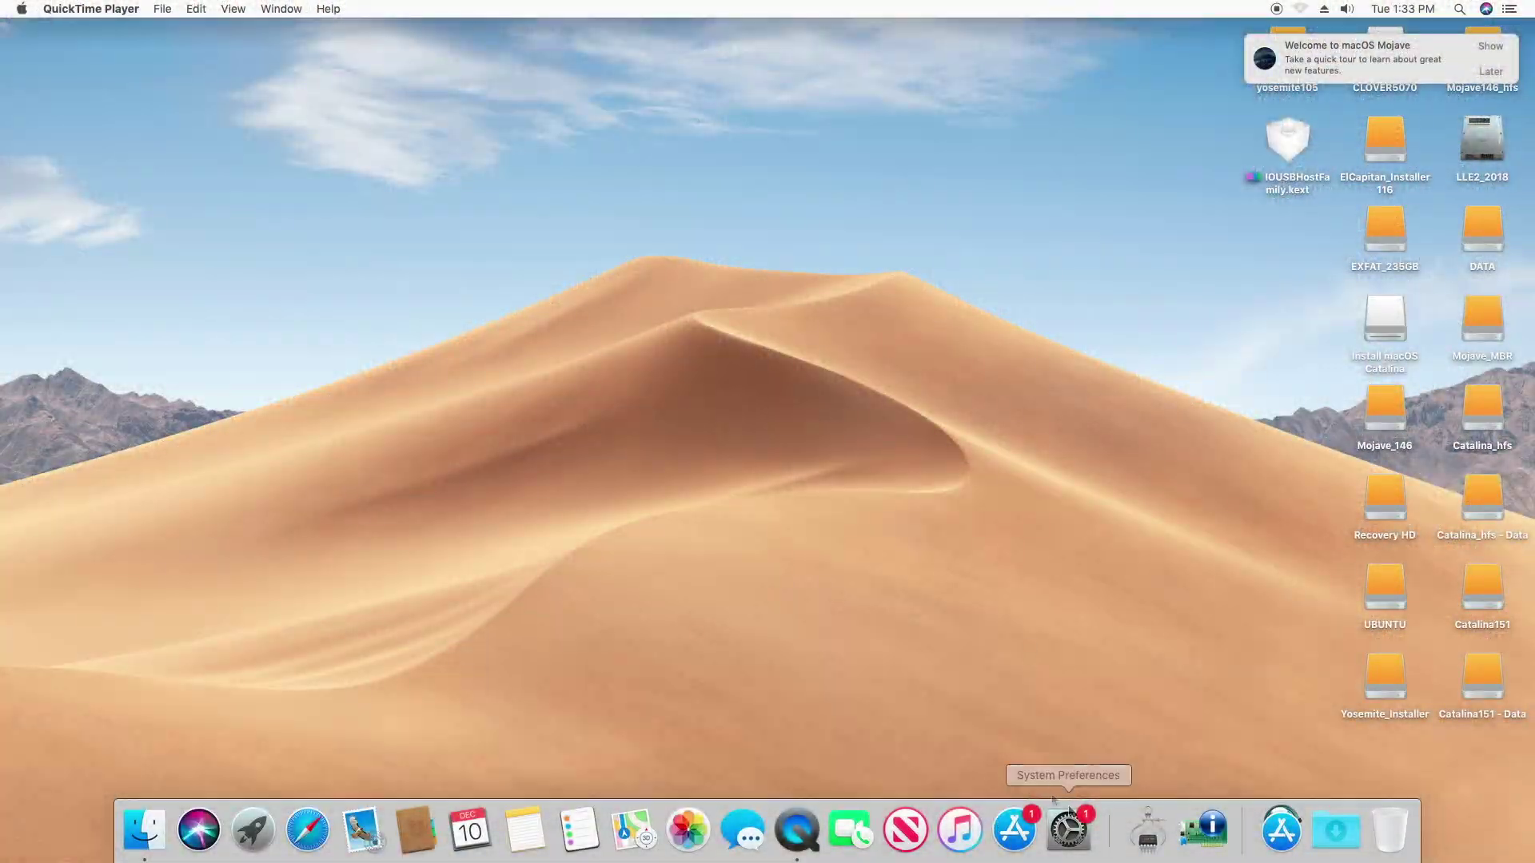
Check the Displays settings and the Sound output device list in System Preferences
click(1067, 830)
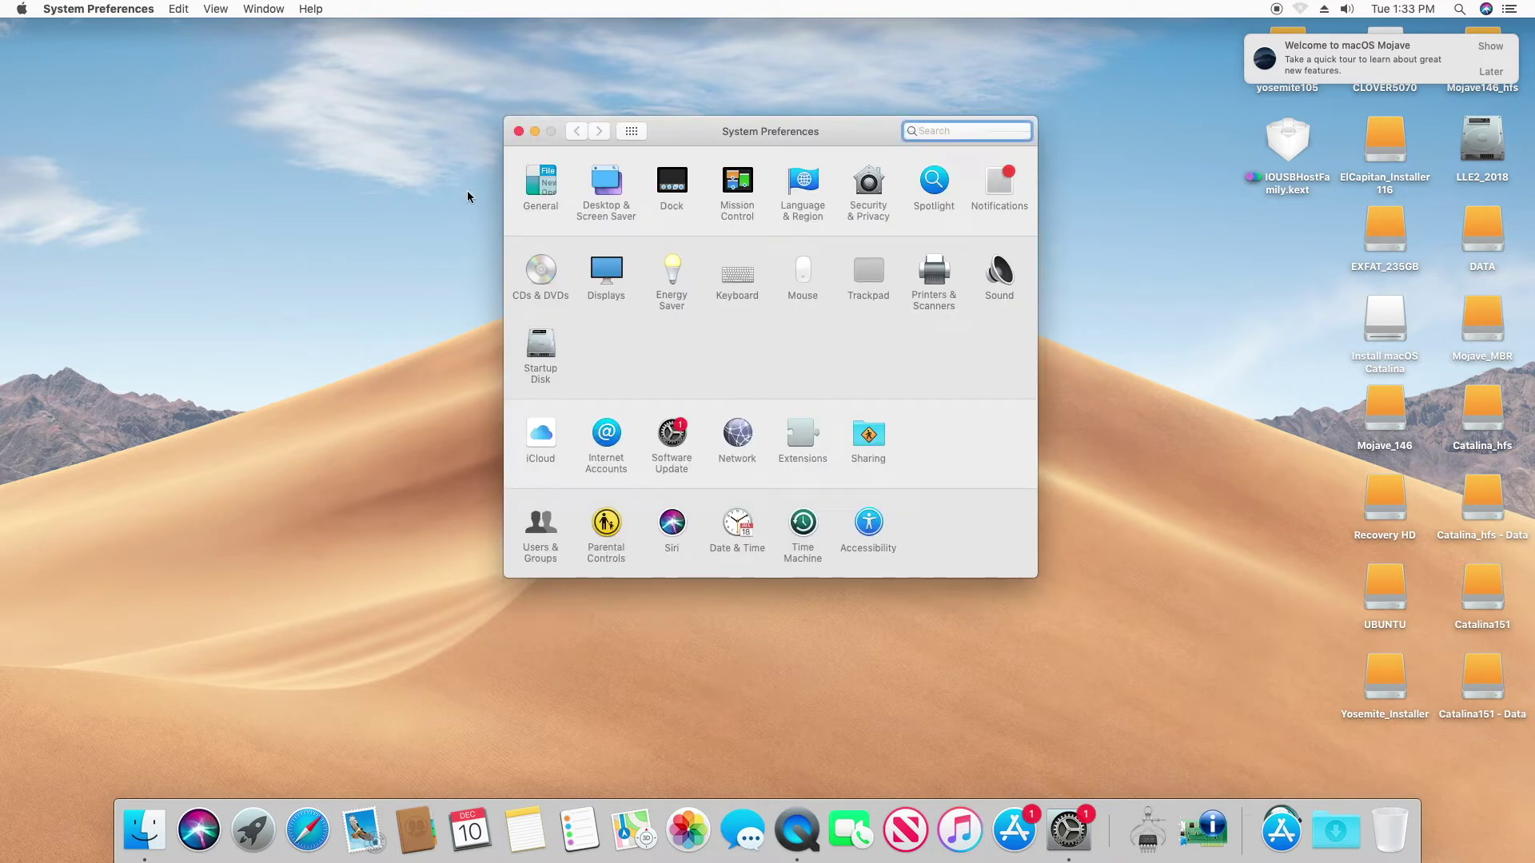
click(46, 10)
click(684, 281)
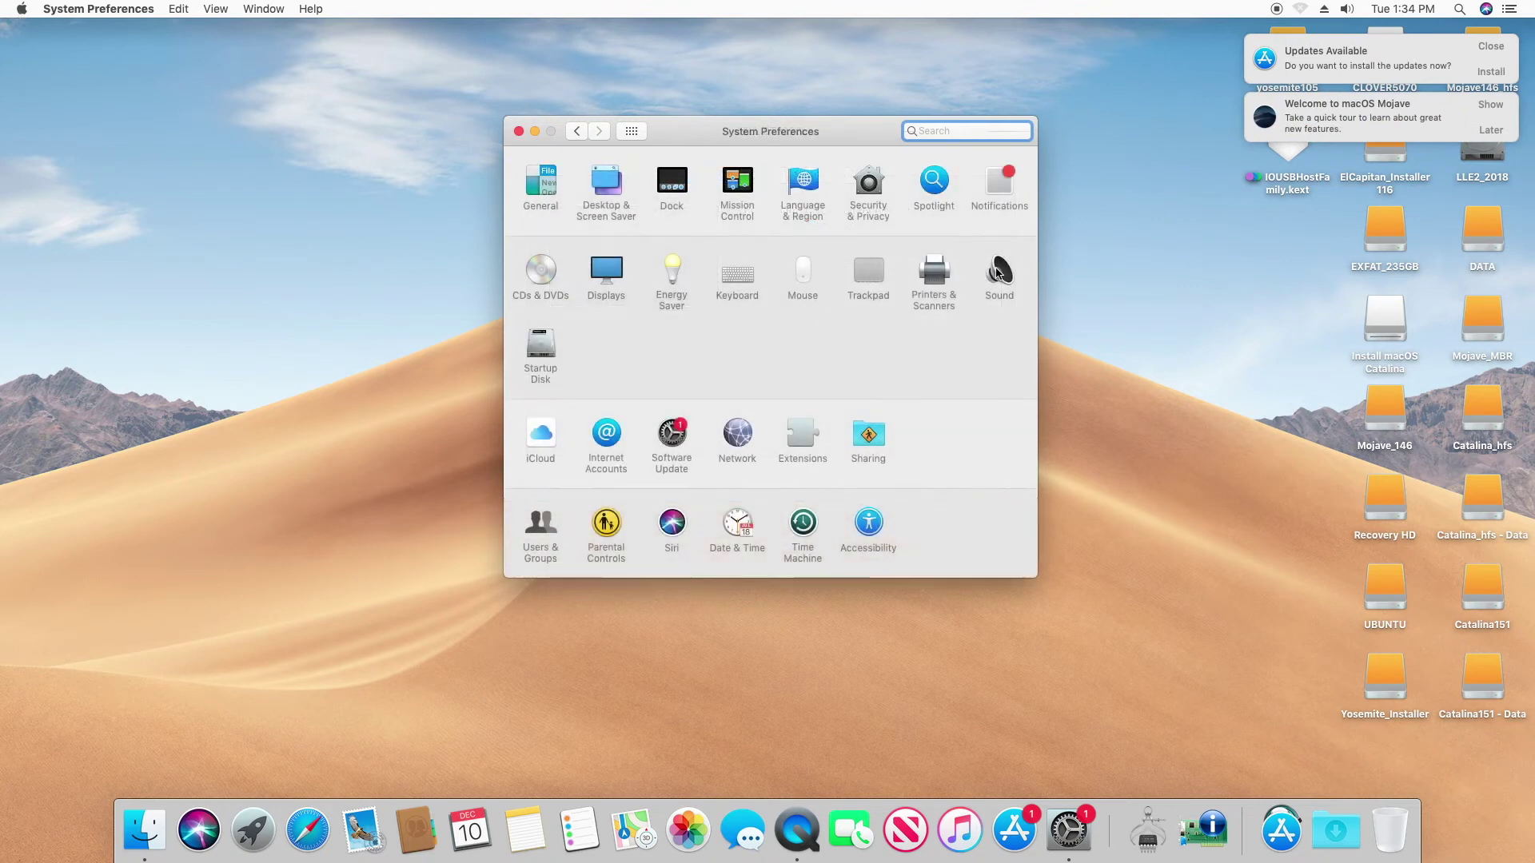
click(997, 272)
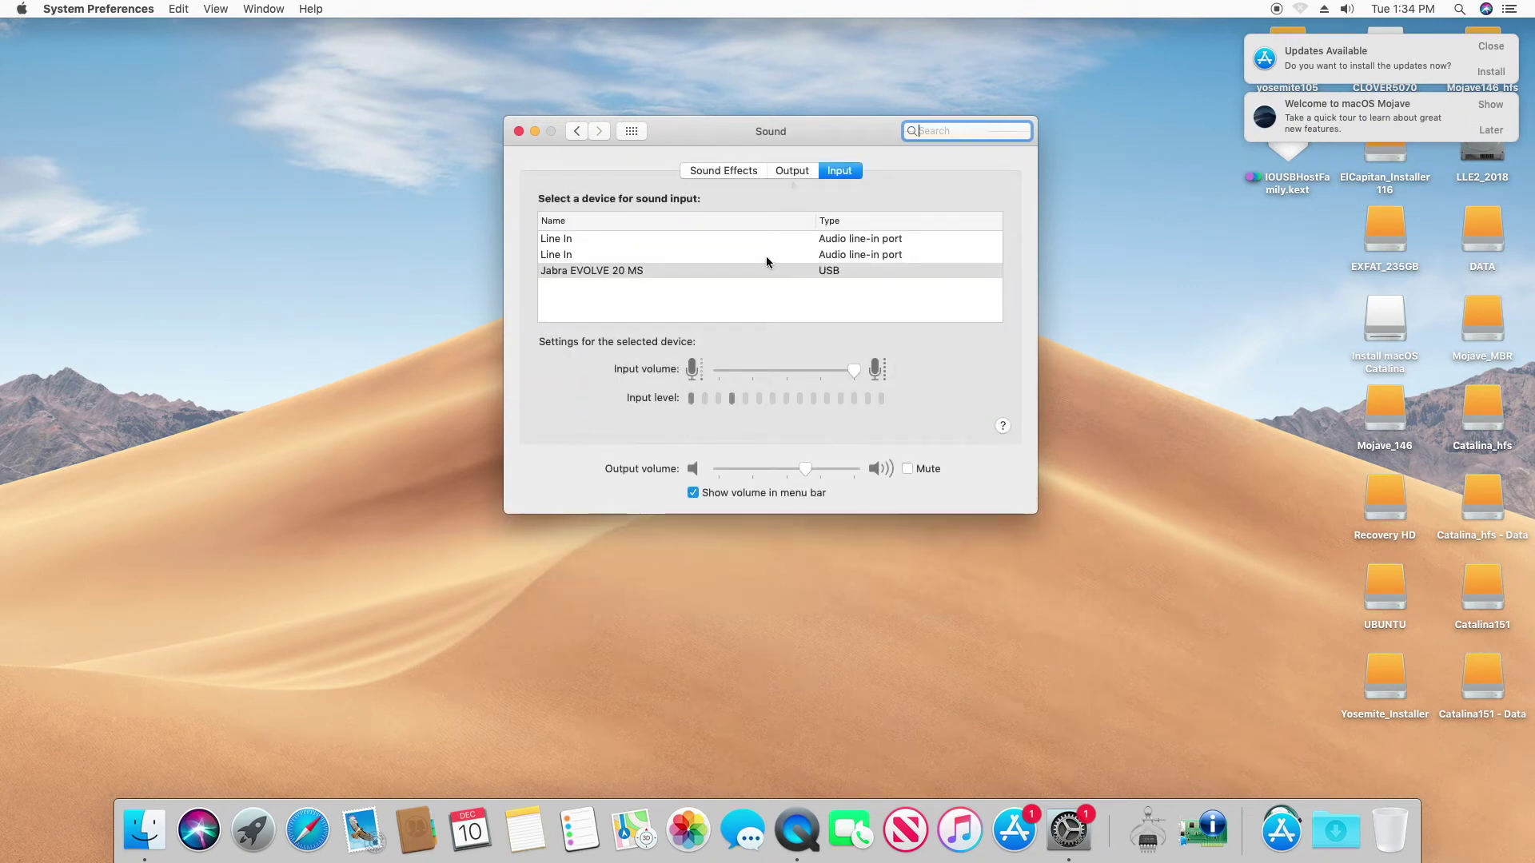
click(792, 170)
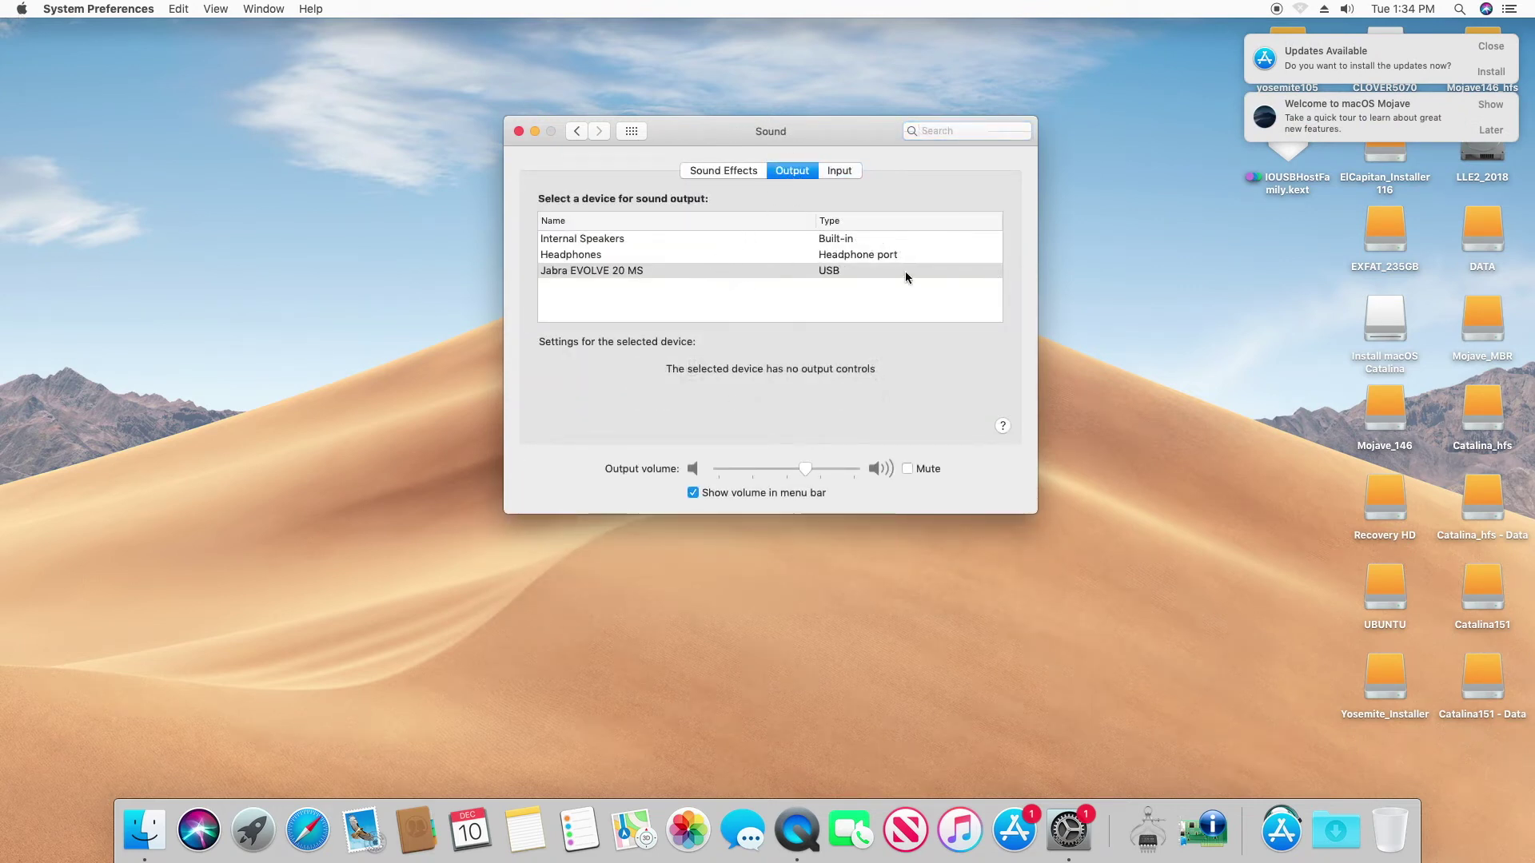
Check the connected Ethernet network's advanced settings in Network preferences
key(super+l)
click(736, 436)
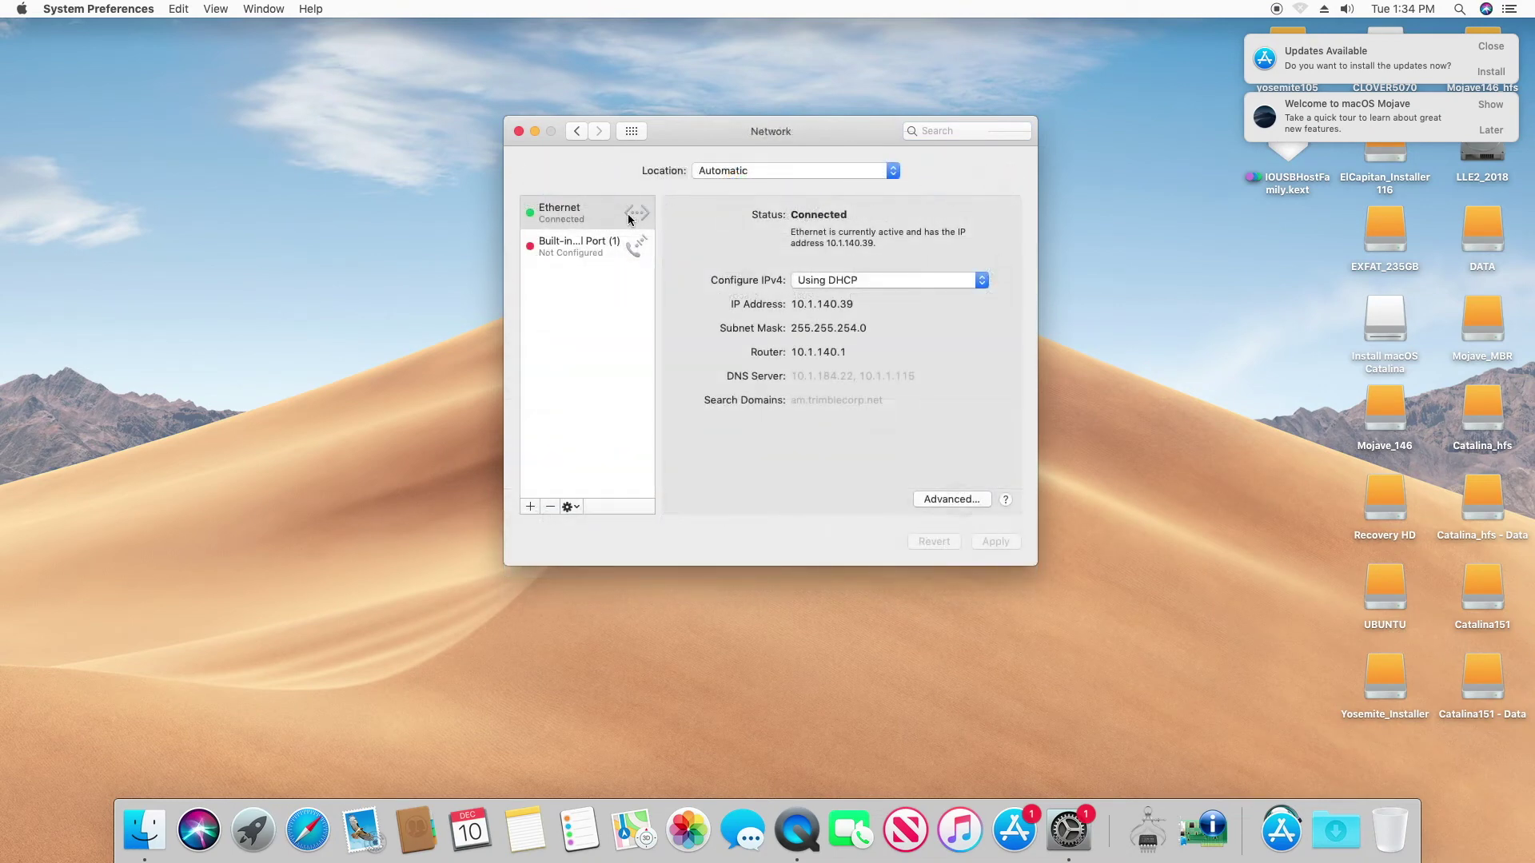
click(955, 500)
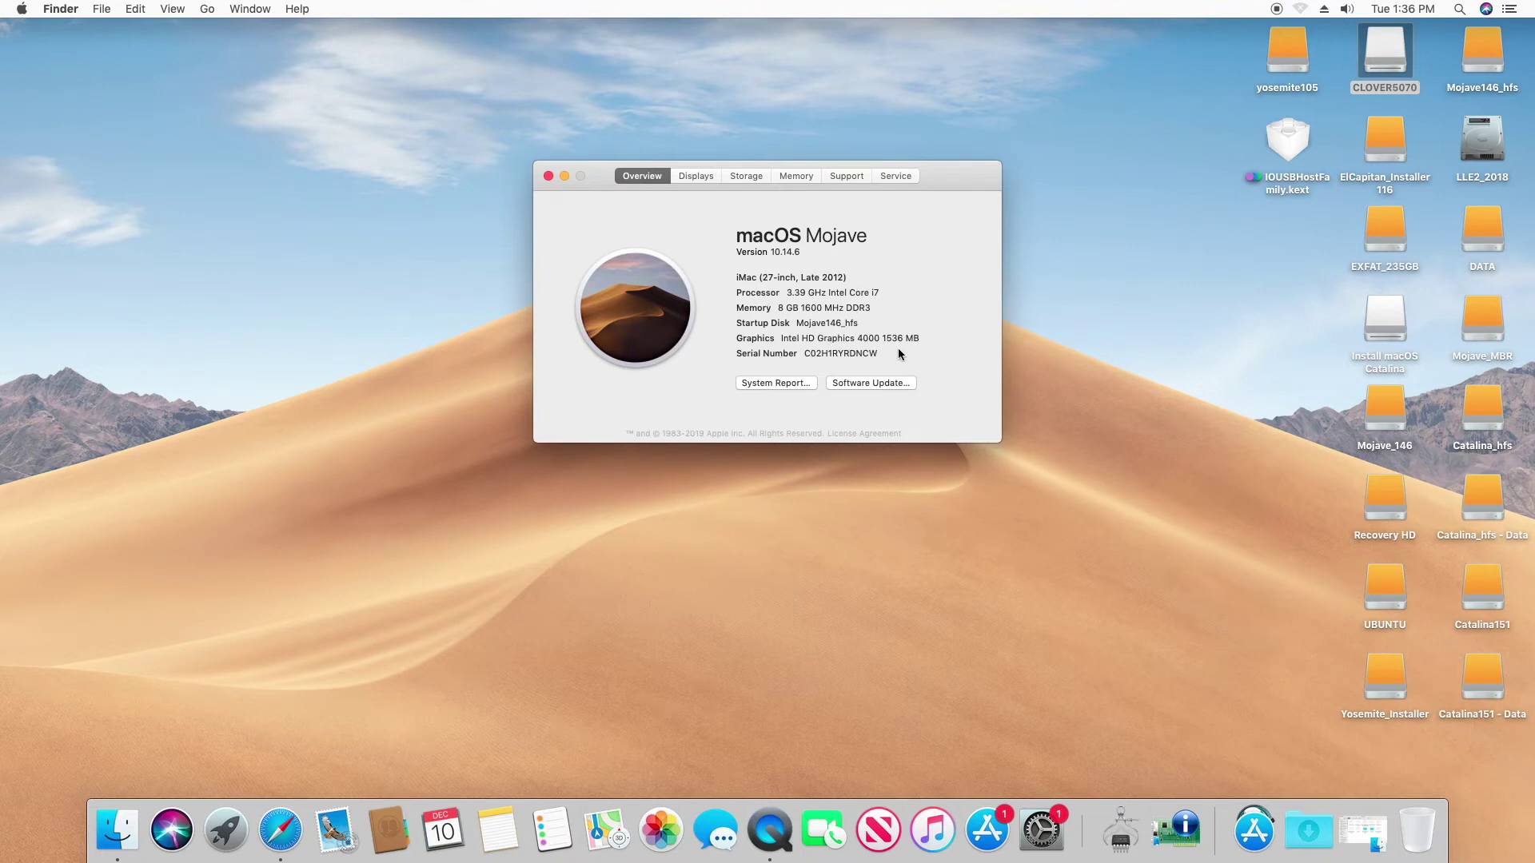
Highlight the 1536 MB Intel HD Graphics 4000 memory figure in About This Mac
drag(883, 342, 919, 342)
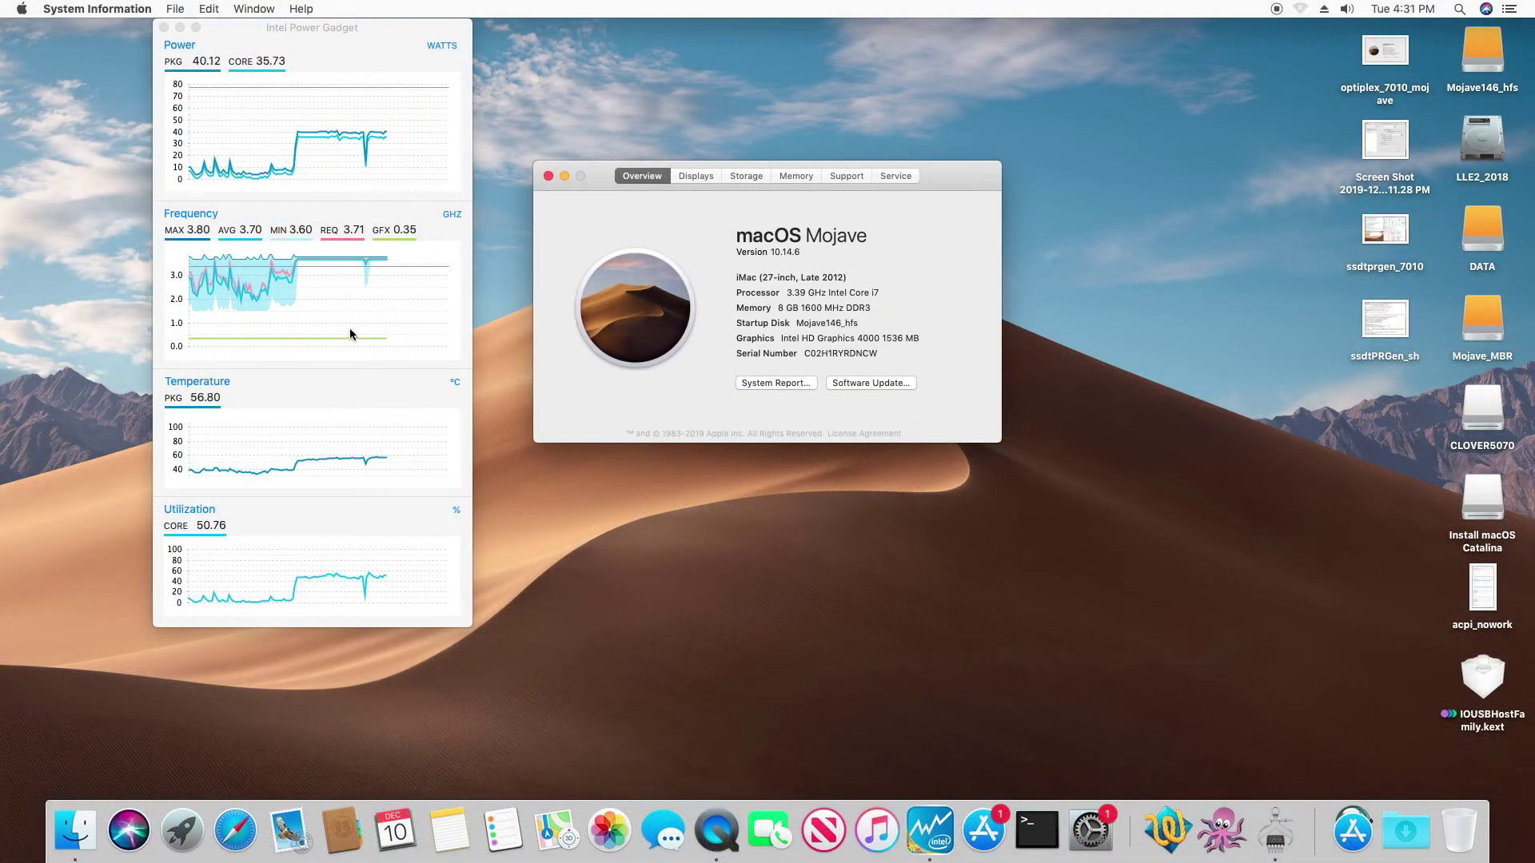
Review SSDT_132.aml from CLOVER5070's ssdtPRGen folder in MaciASL, then view the ssdtPRGen.sh GitHub README in Safari
double_click(1480, 415)
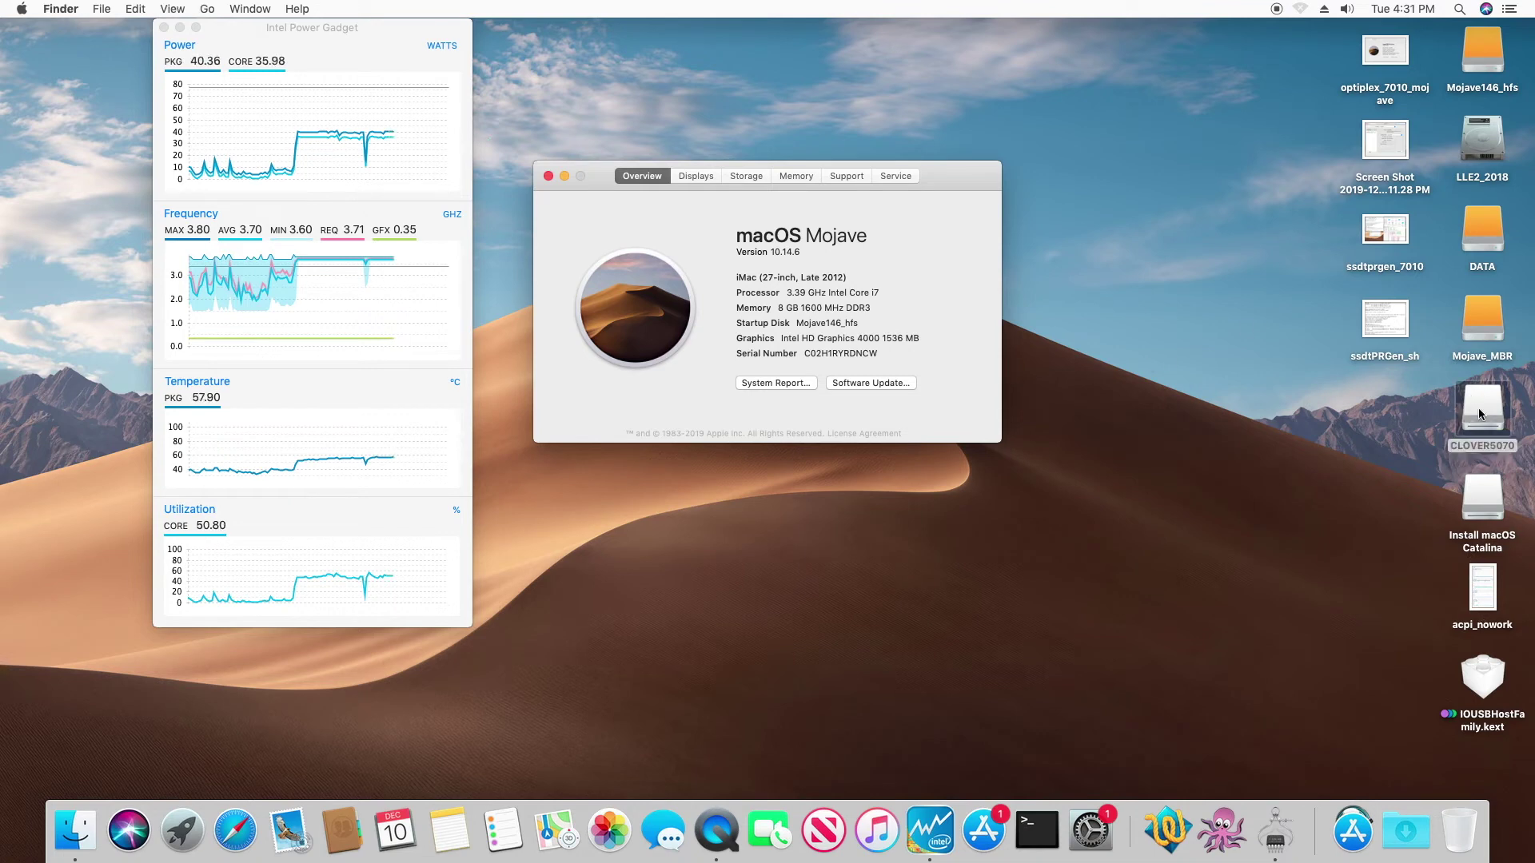
double_click(883, 334)
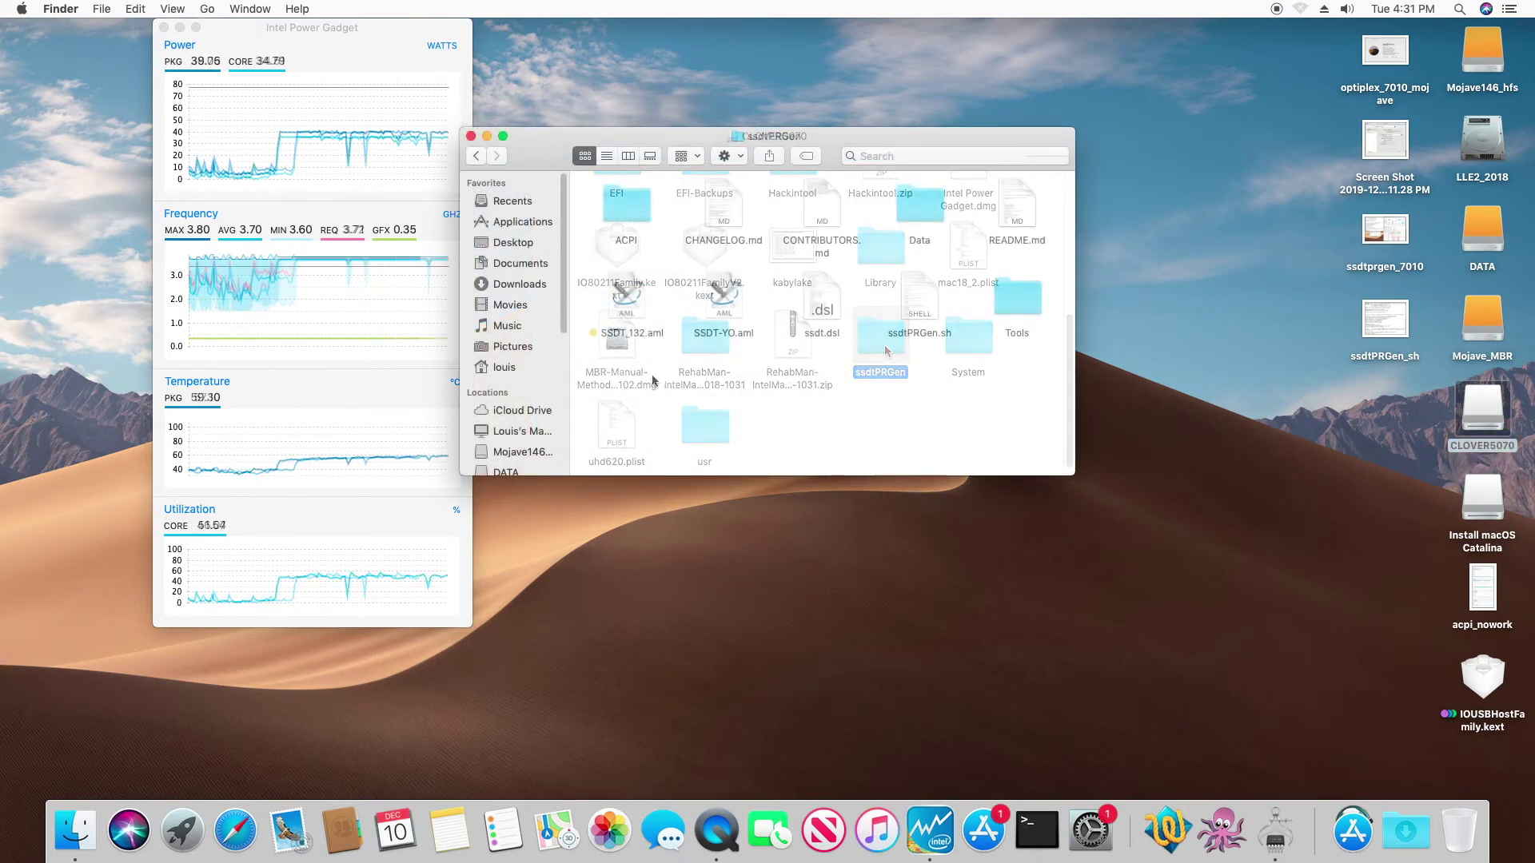
double_click(635, 332)
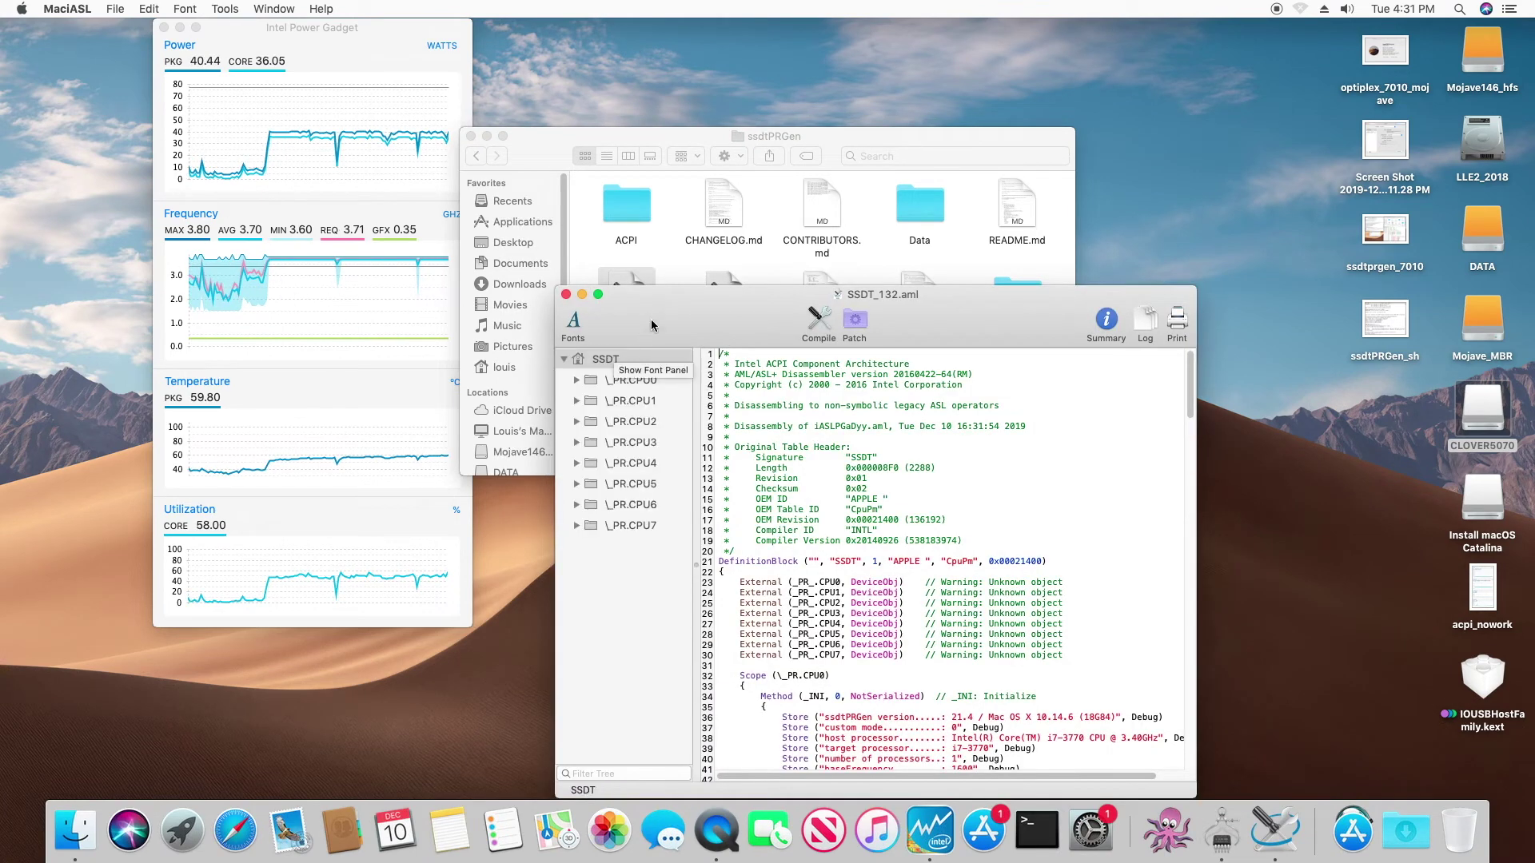
drag(663, 441, 698, 128)
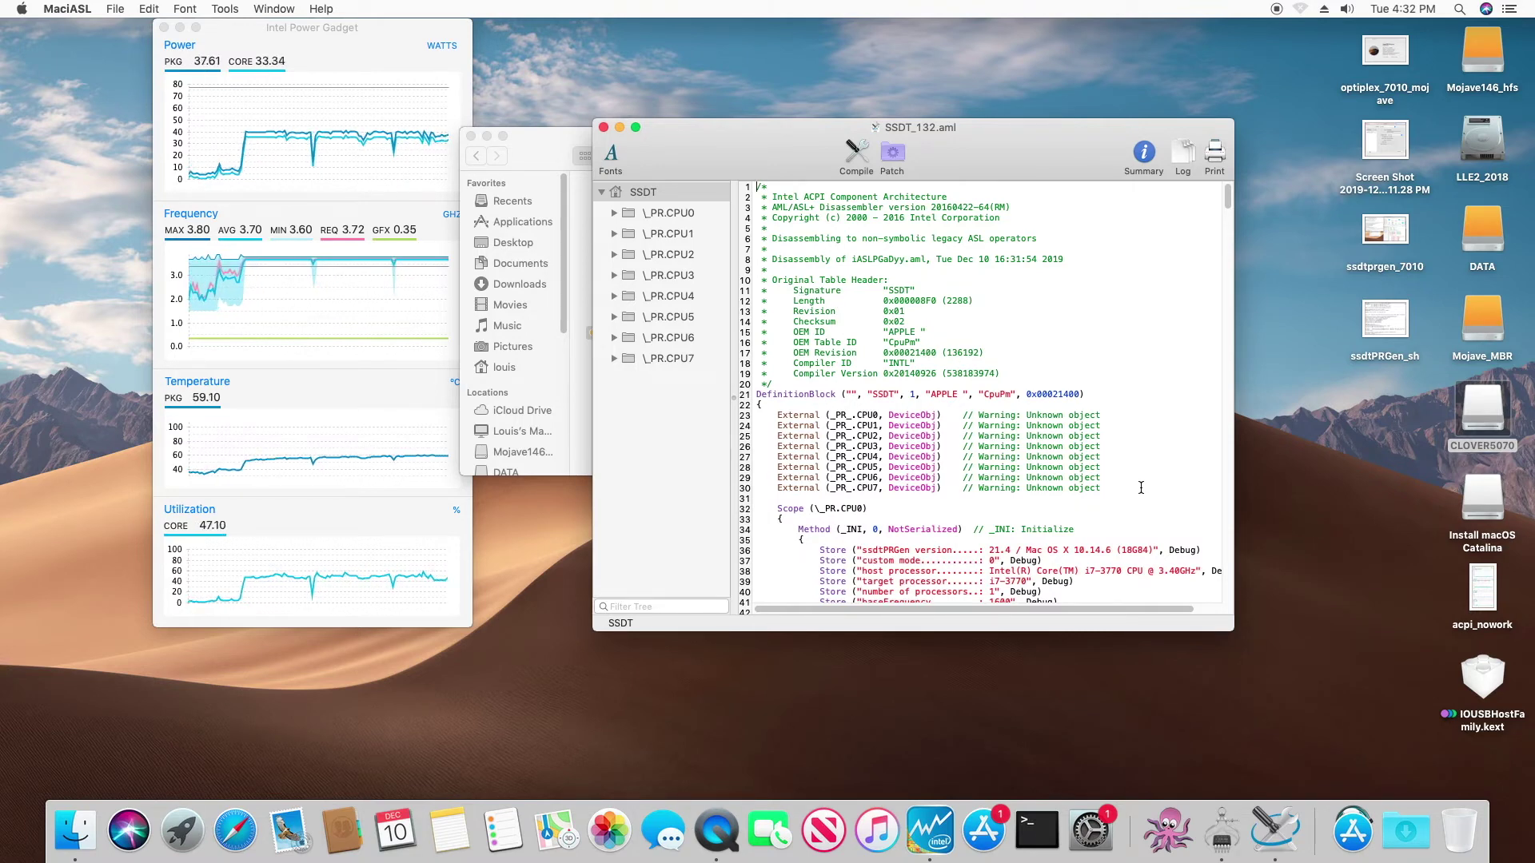
scroll(1135, 488, down, 6)
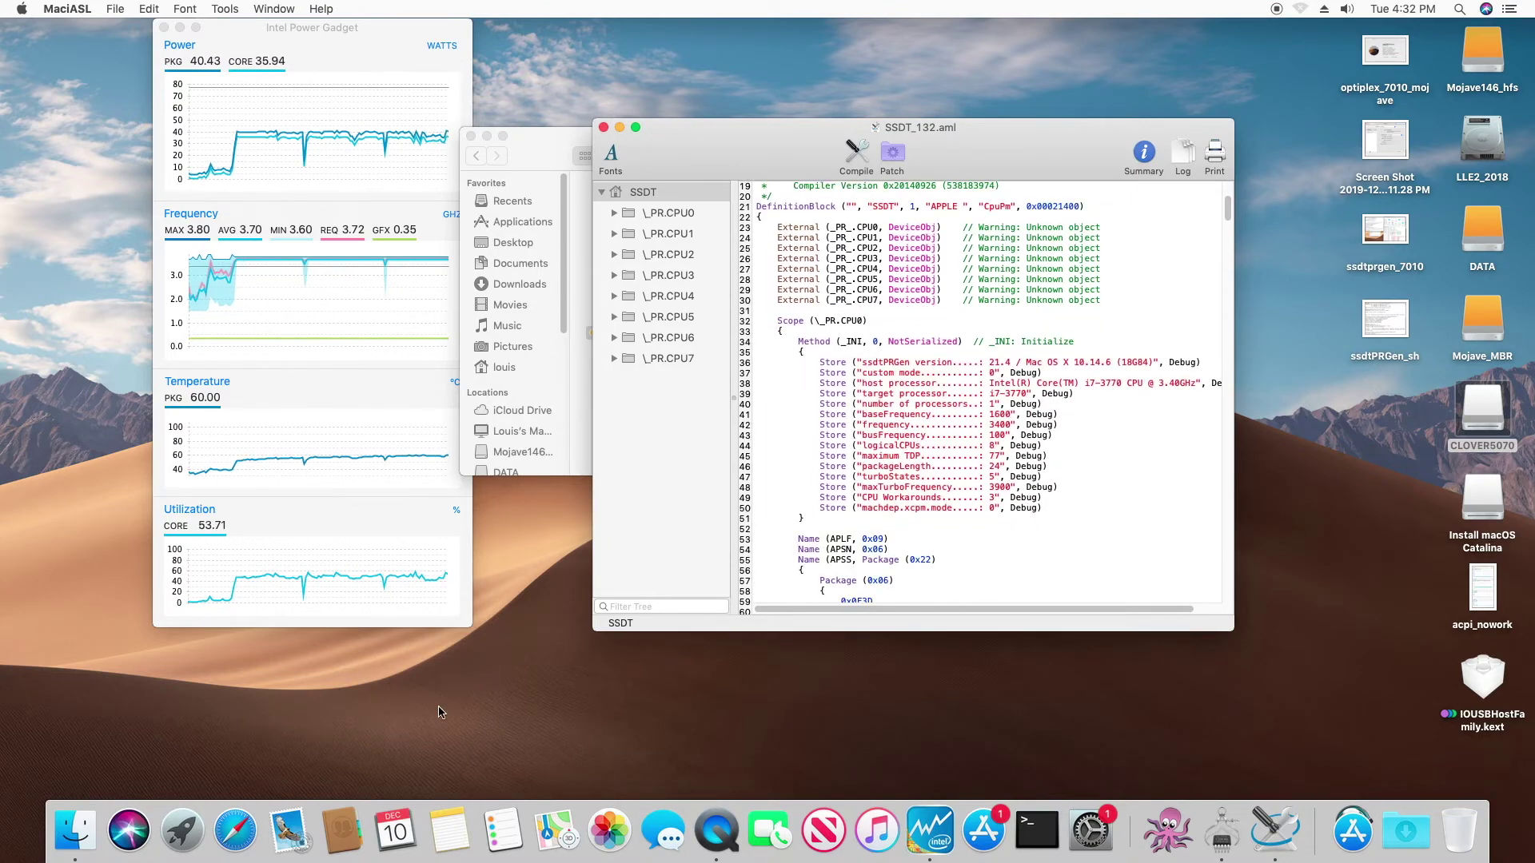
click(235, 831)
scroll(674, 520, down, 15)
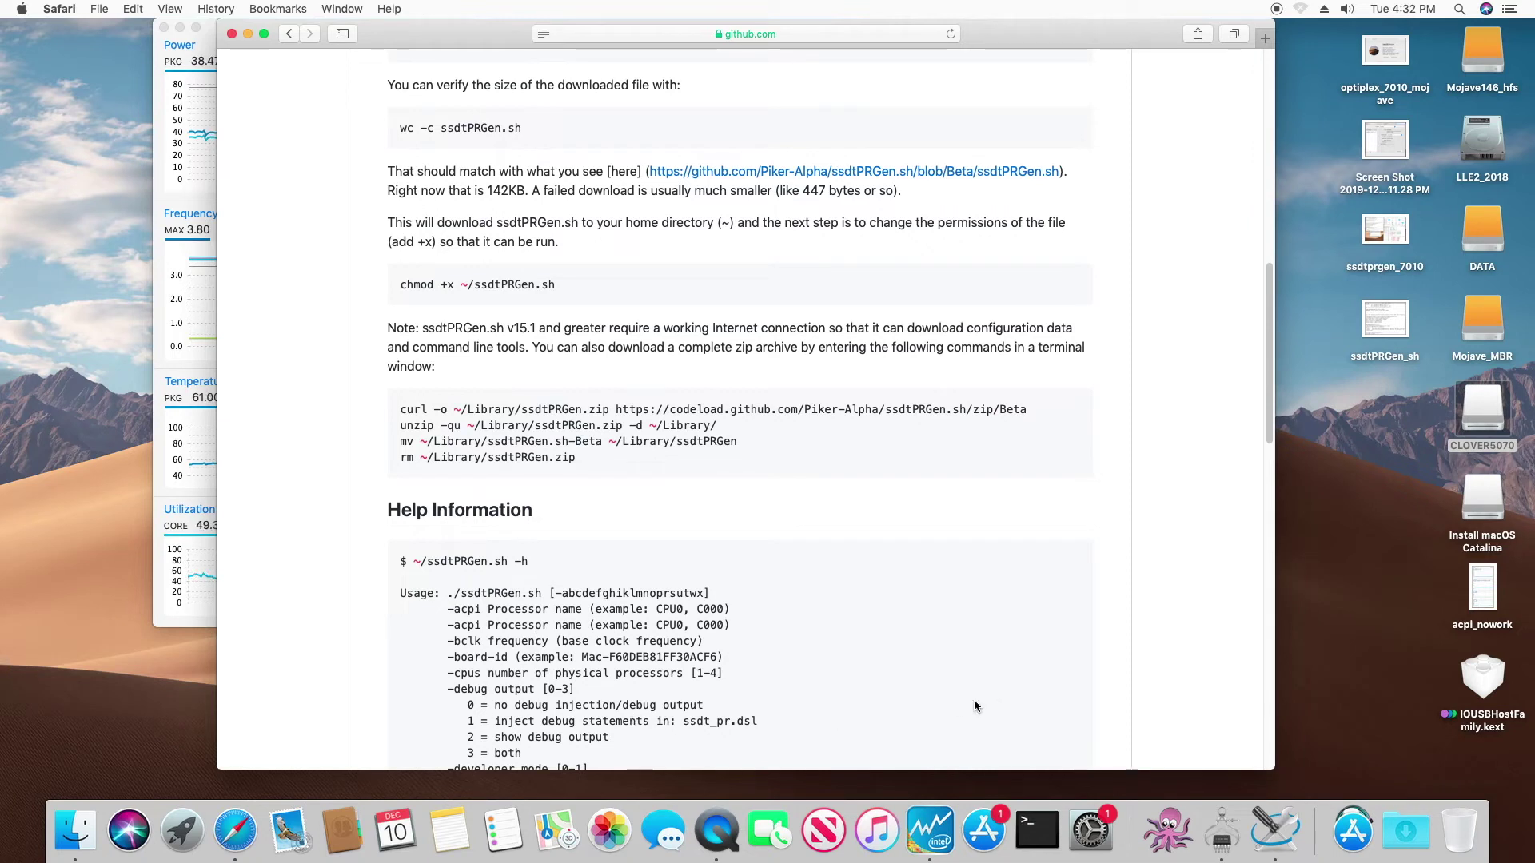
Run ssdtPRGen.sh in Terminal to compile a 2288-byte ssdt.aml, answering n to opening ssdt.dsl
text(/Users/louis/Library/ssdtPRGen/ssdtPRGen.sh)
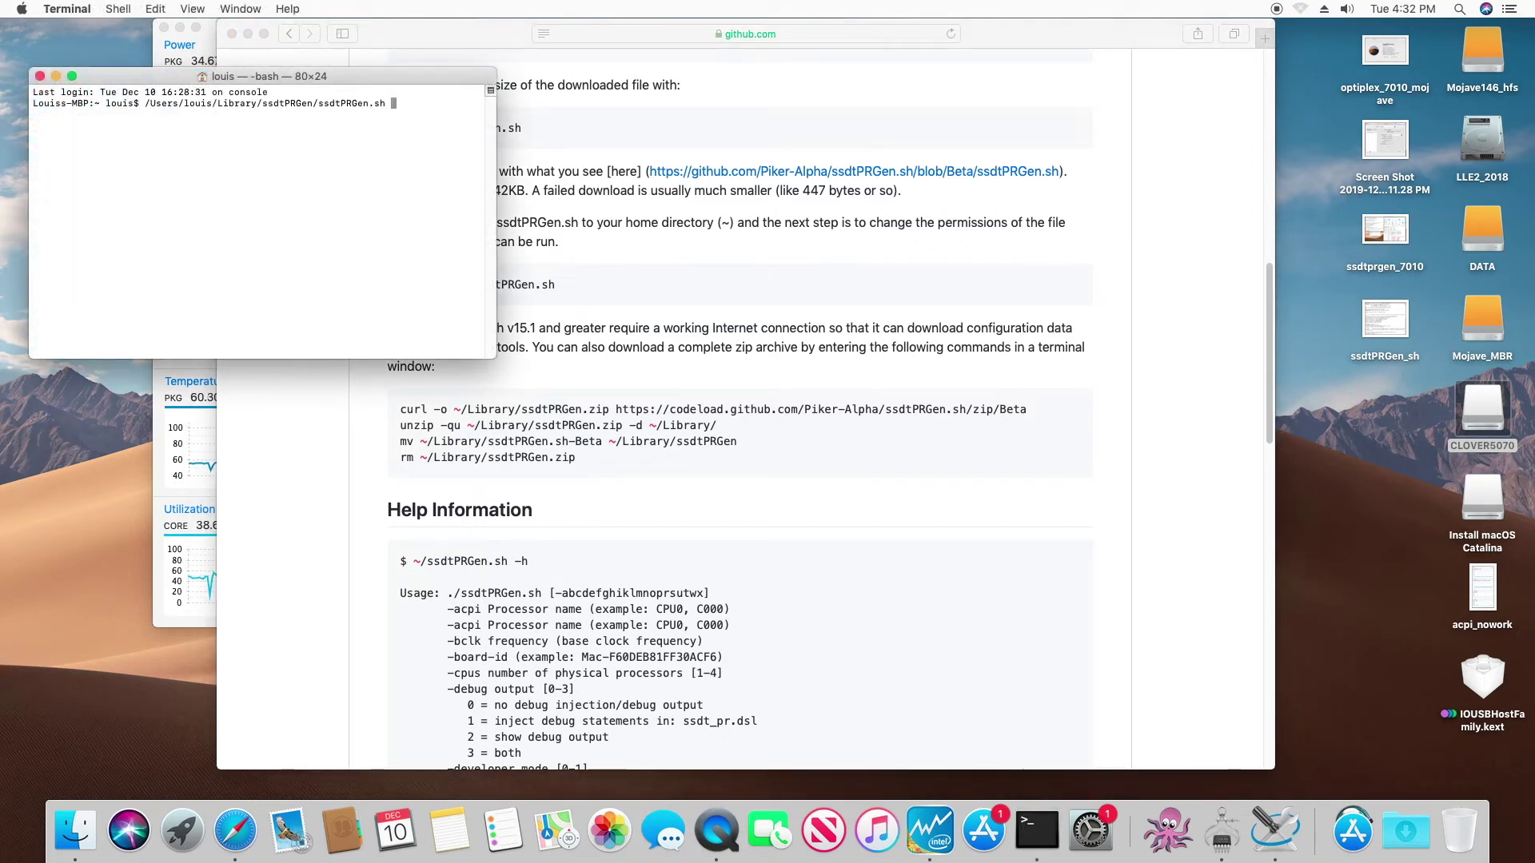
key(Return)
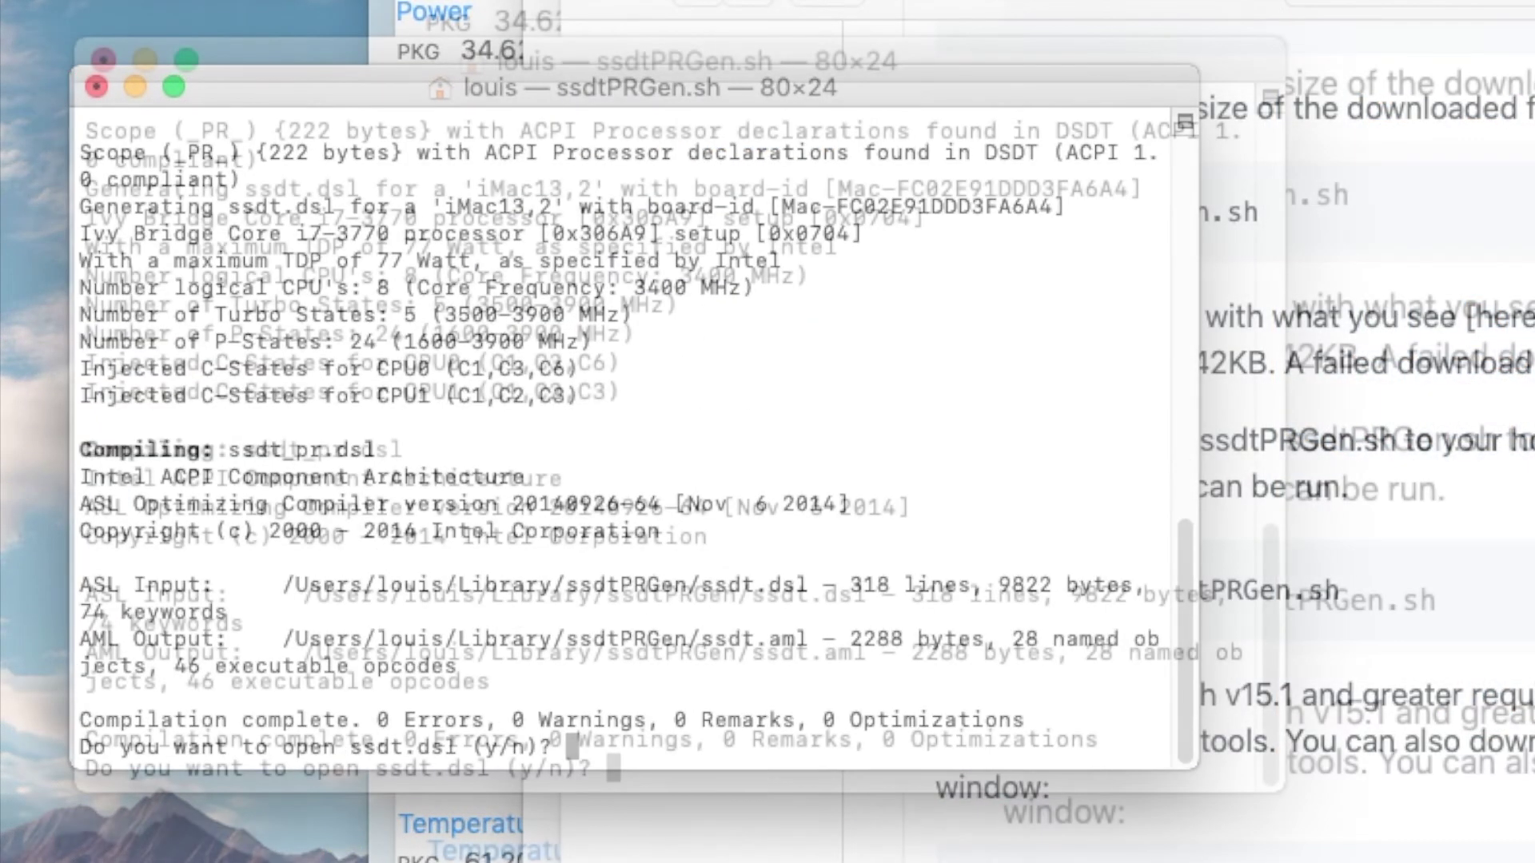
text(n)
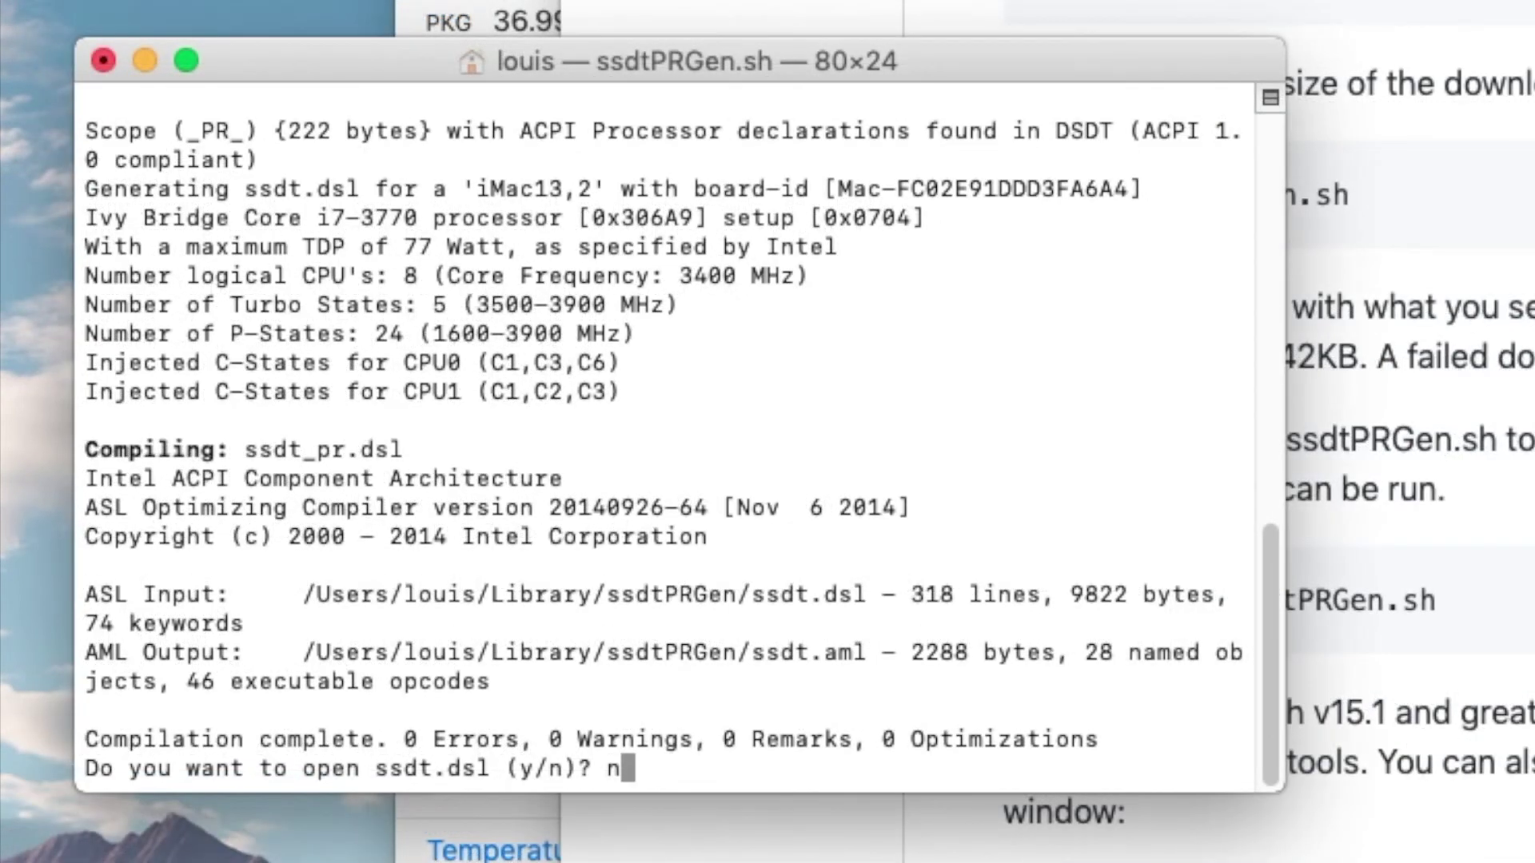
key(Return)
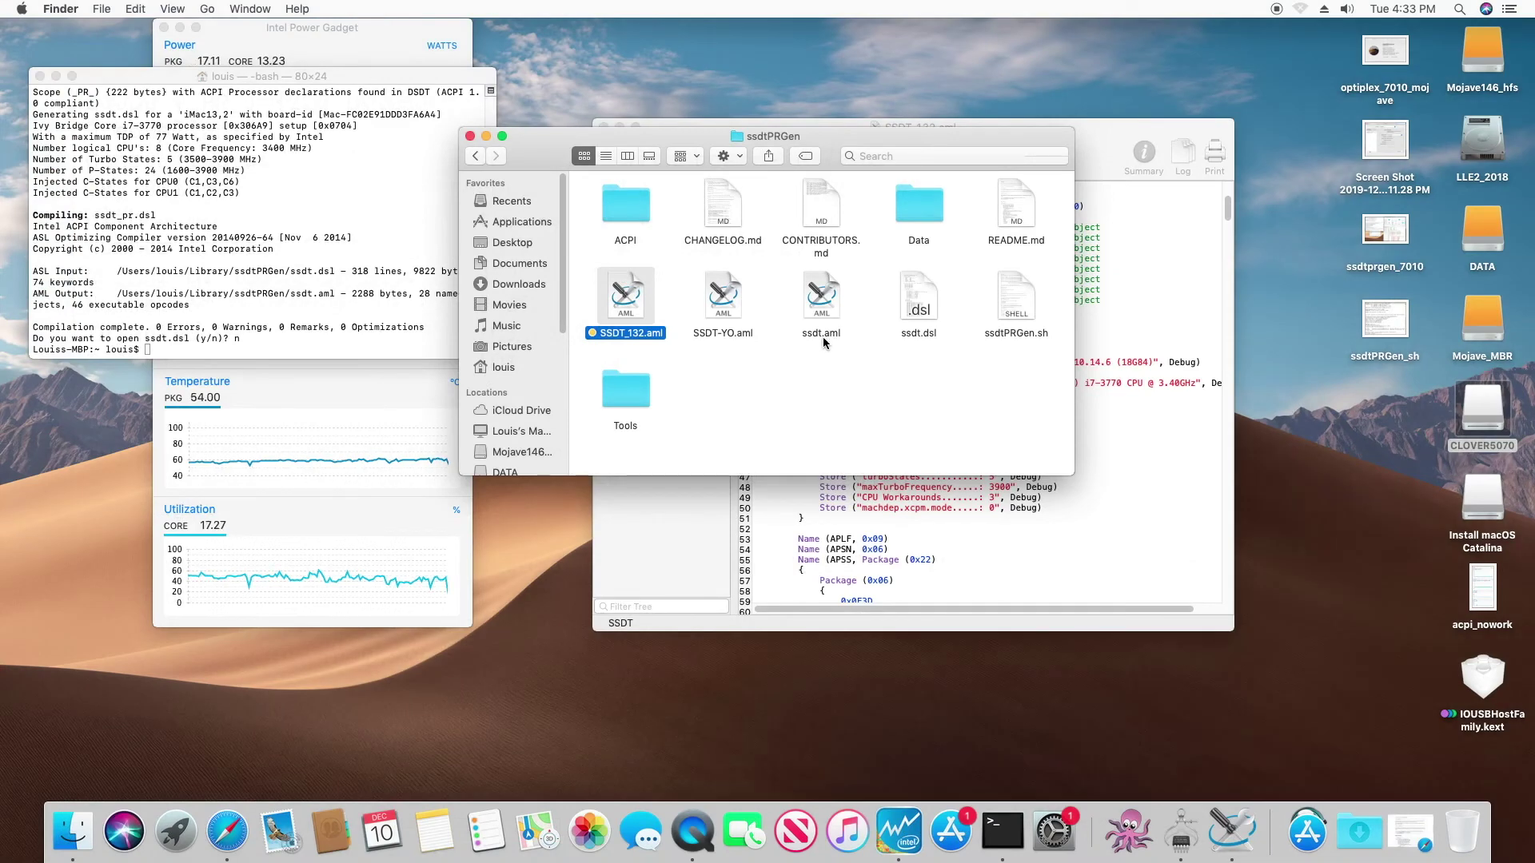
Open the new ssdt.aml in MaciASL to check its 1600/3400 MHz and 77 W settings beside Intel Power Gadget
click(822, 336)
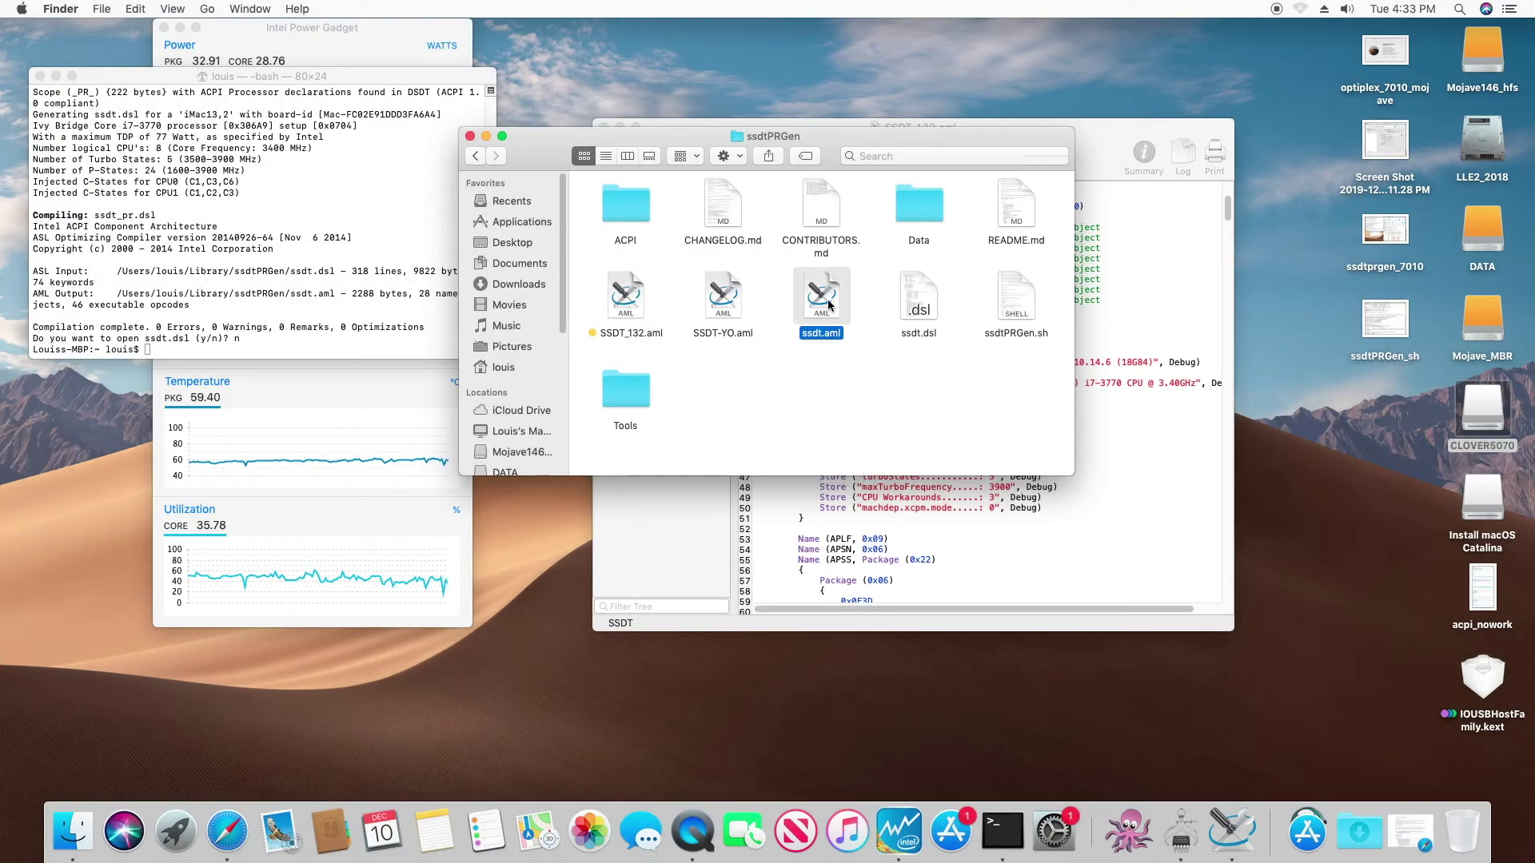
double_click(823, 334)
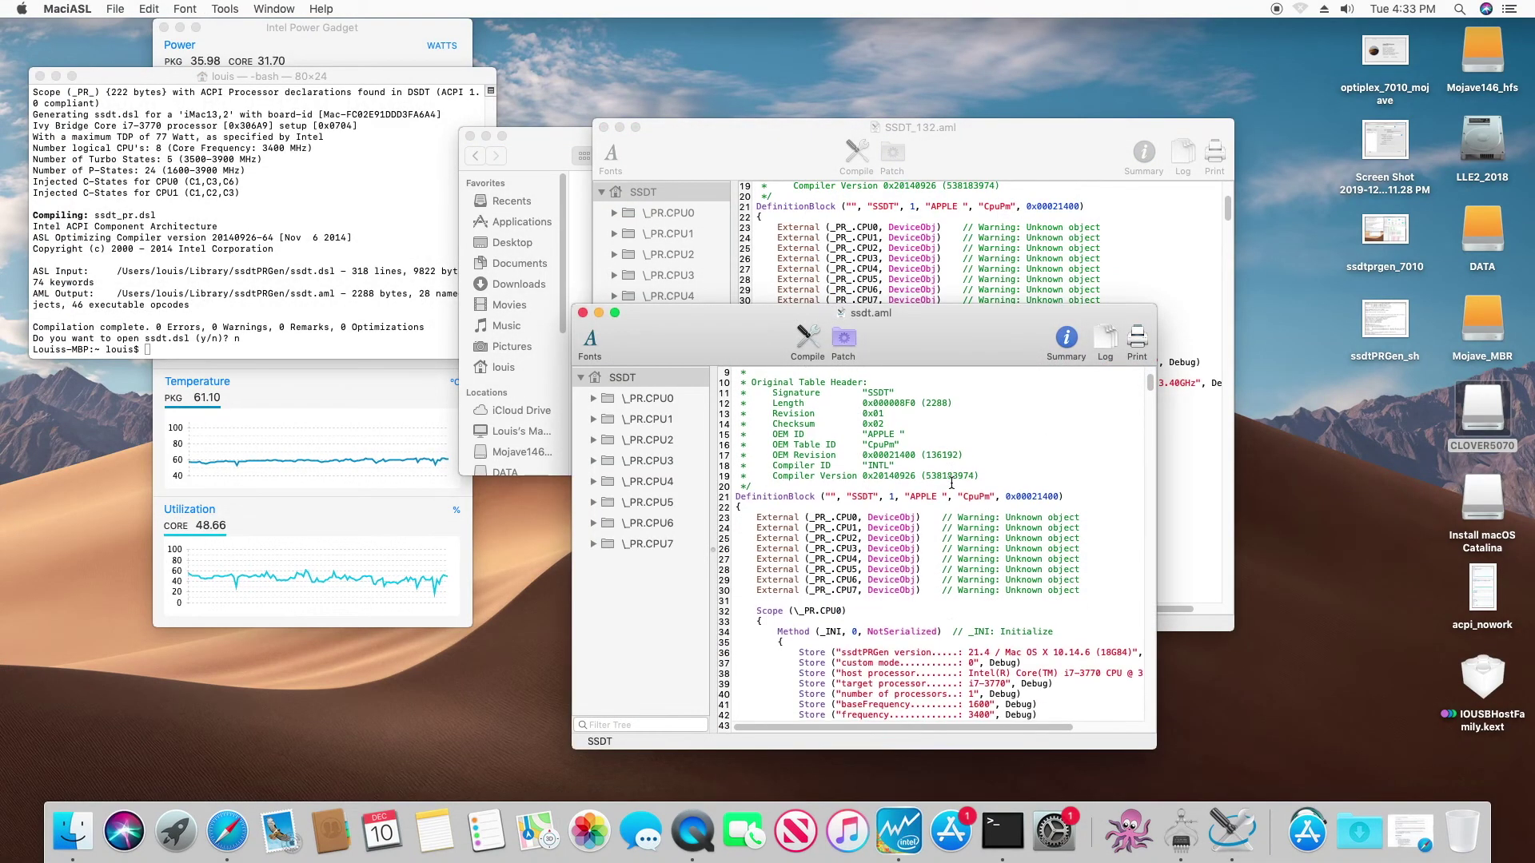
scroll(951, 483, down, 3)
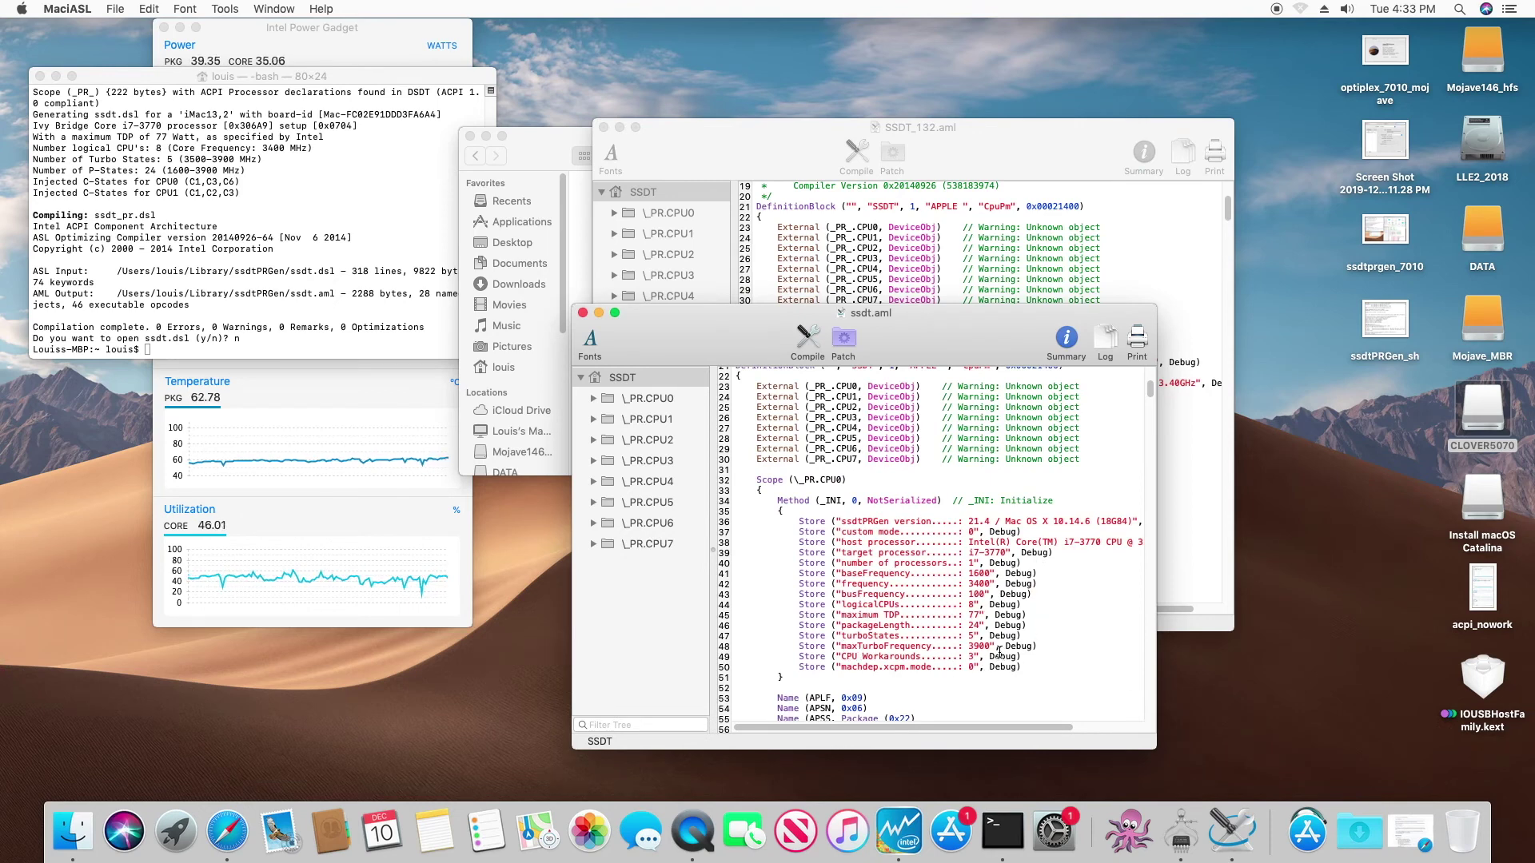
click(157, 388)
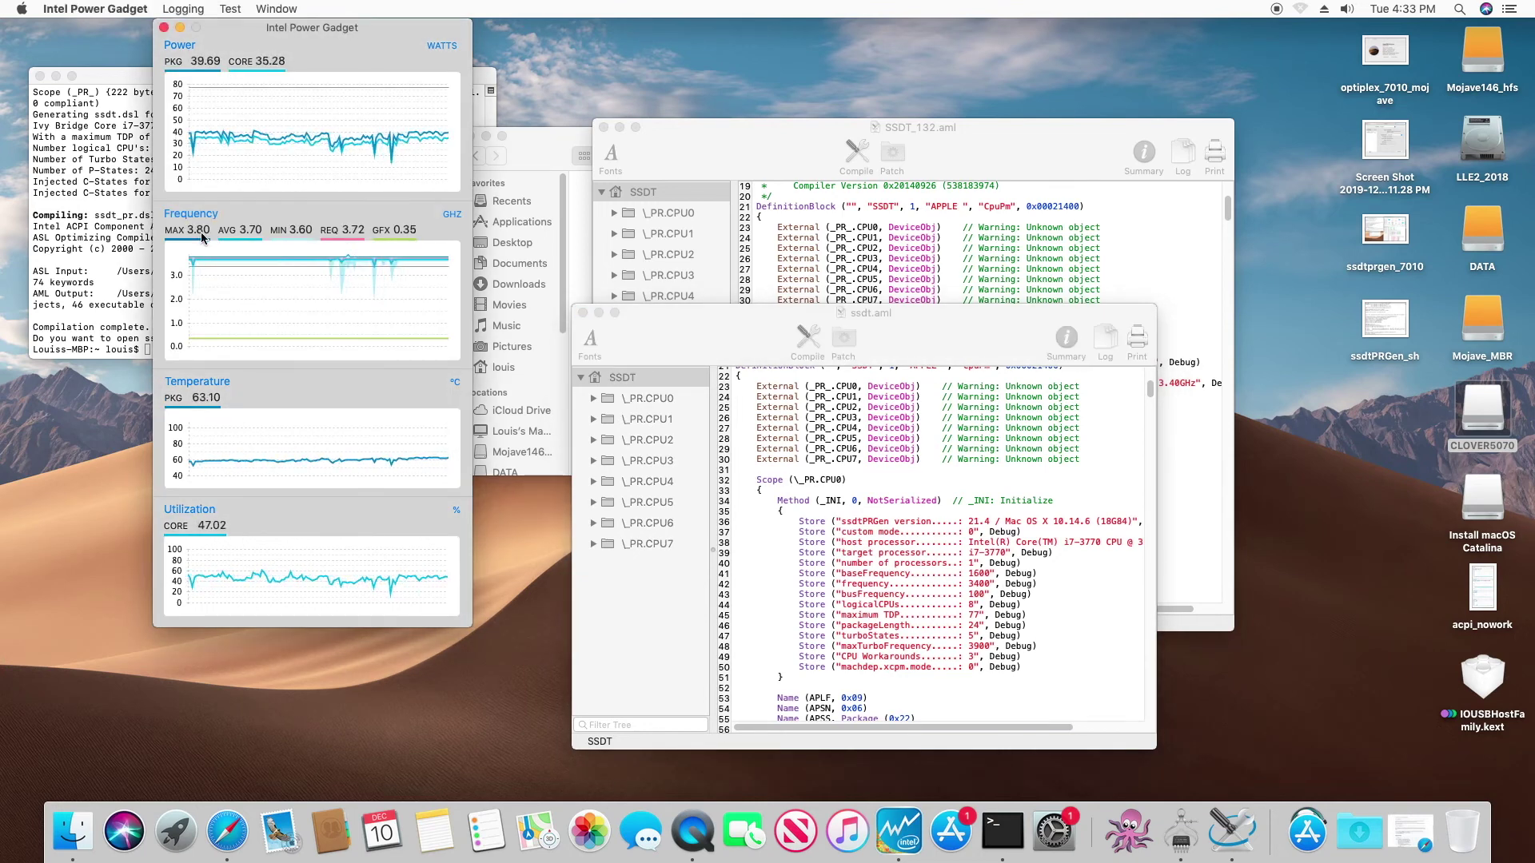